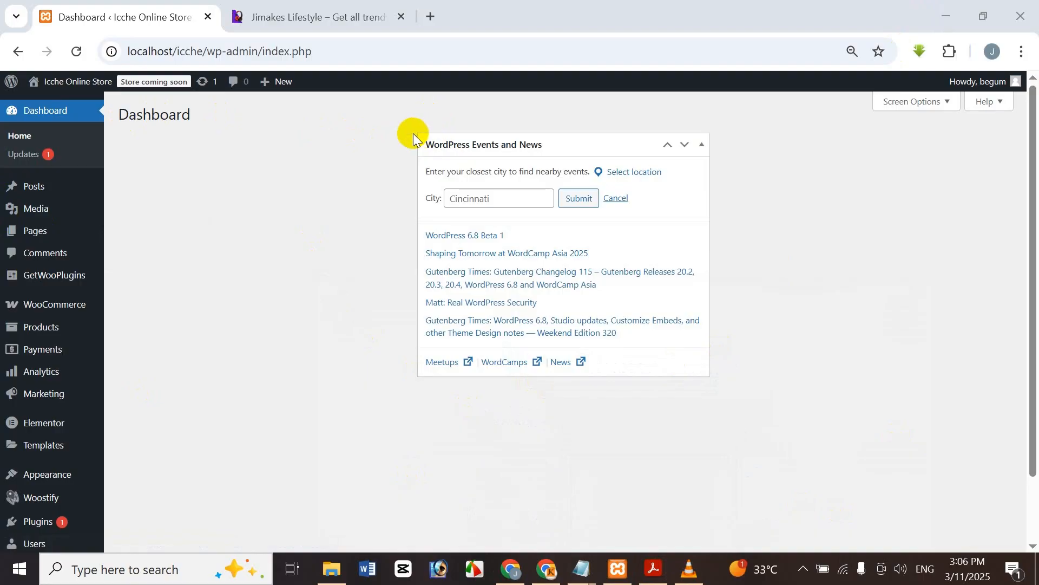
# Step: Create a new page titled "Home" and publish it
pyautogui.click(52, 238)
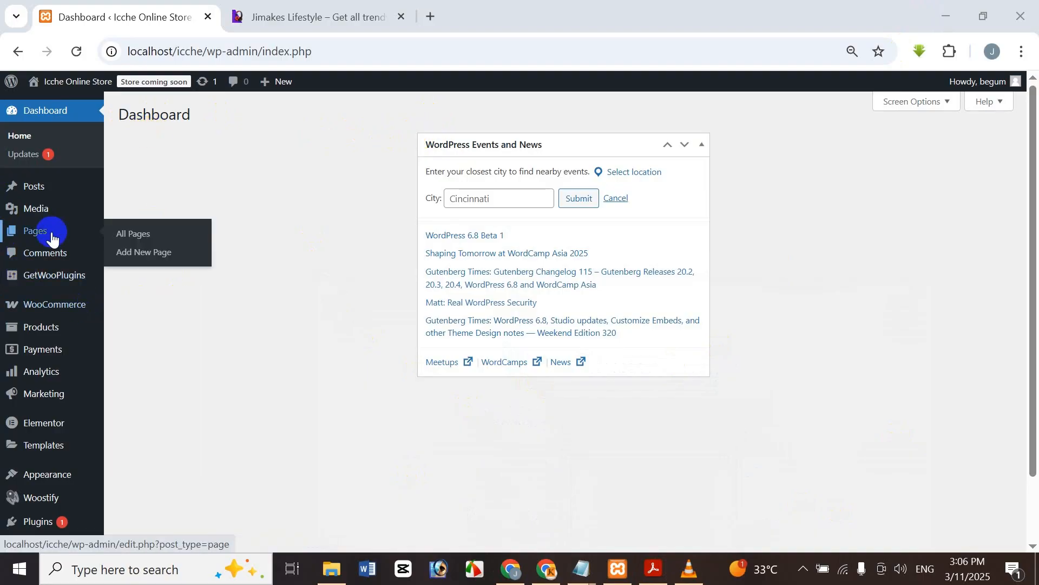
pyautogui.click(185, 254)
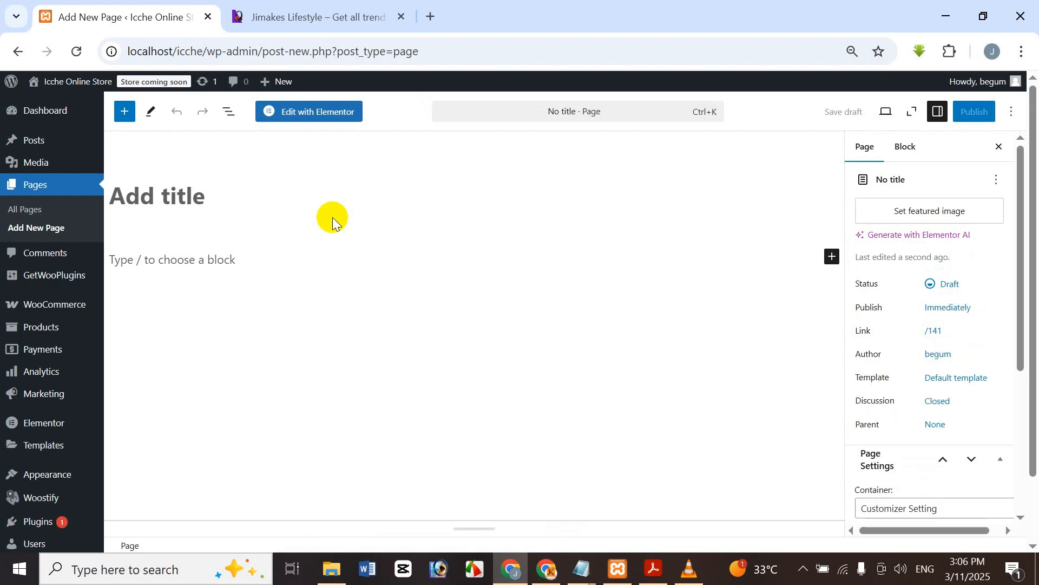
pyautogui.write('Home')
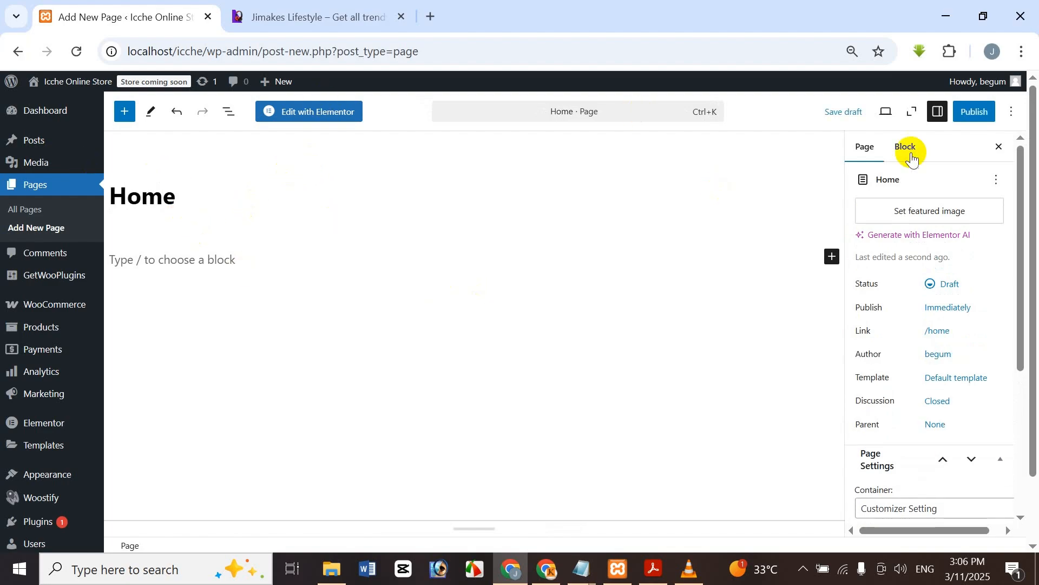
pyautogui.click(974, 112)
pyautogui.click(974, 112)
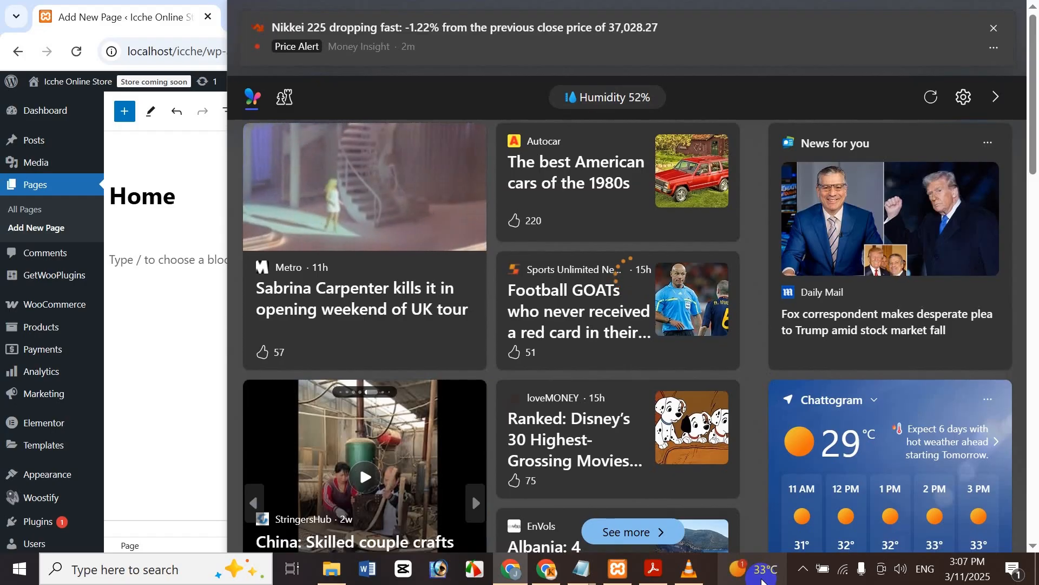
pyautogui.click(125, 123)
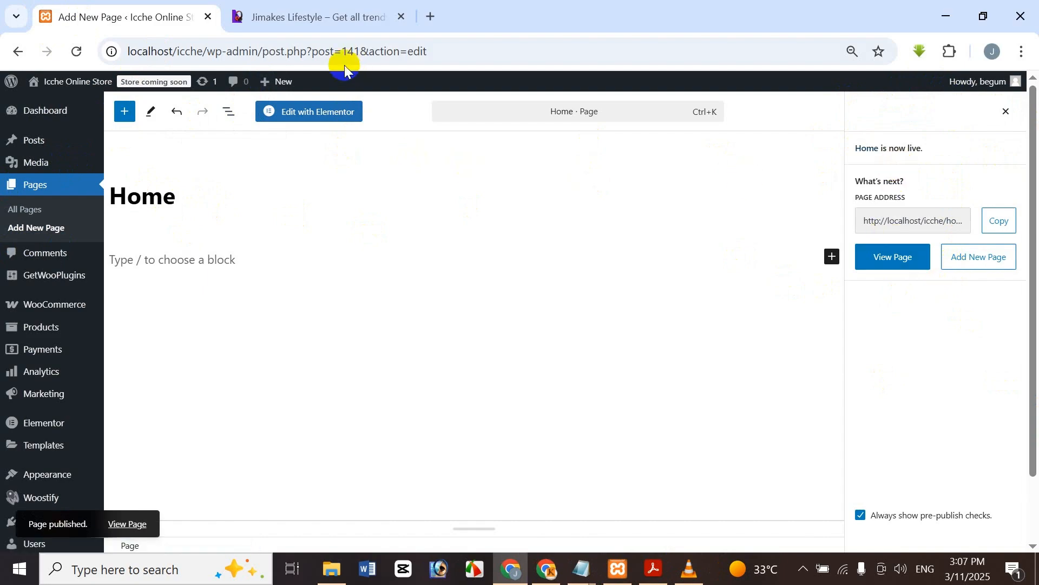
# Step: Open the Home page in the Elementor editor and set its page layout to Elementor Full Width
pyautogui.click(319, 120)
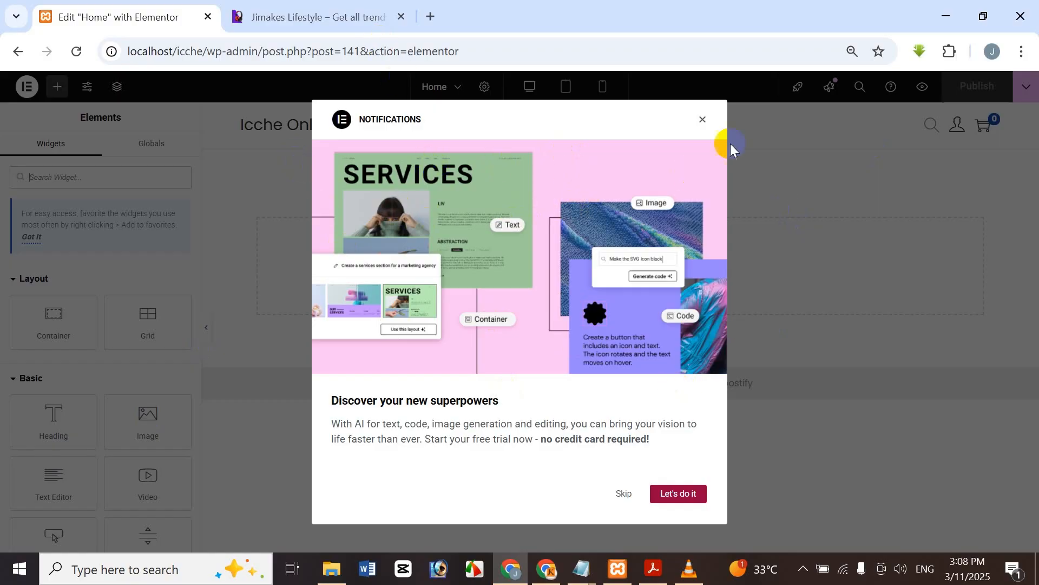
pyautogui.click(699, 120)
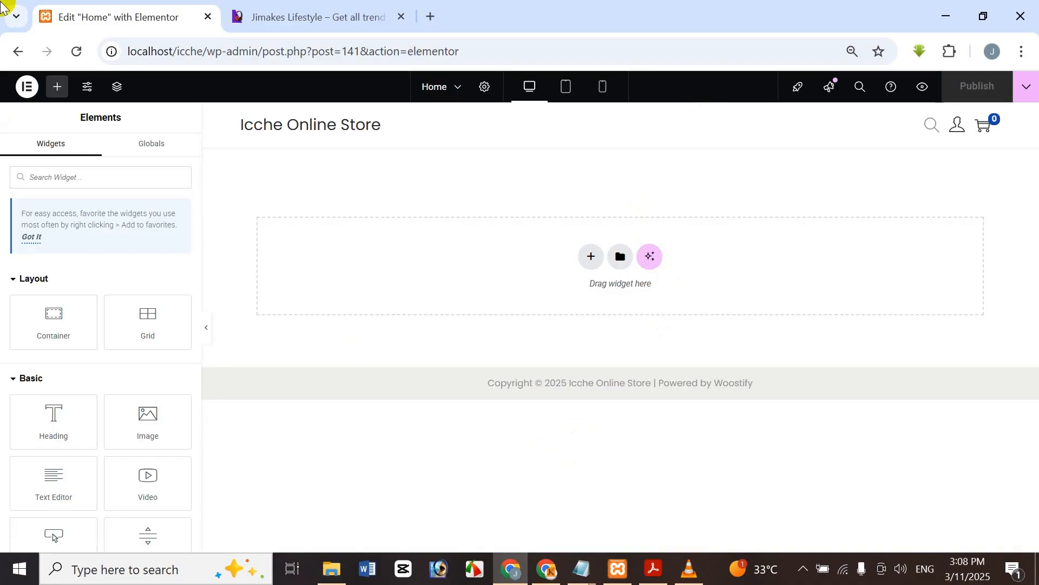
pyautogui.click(485, 86)
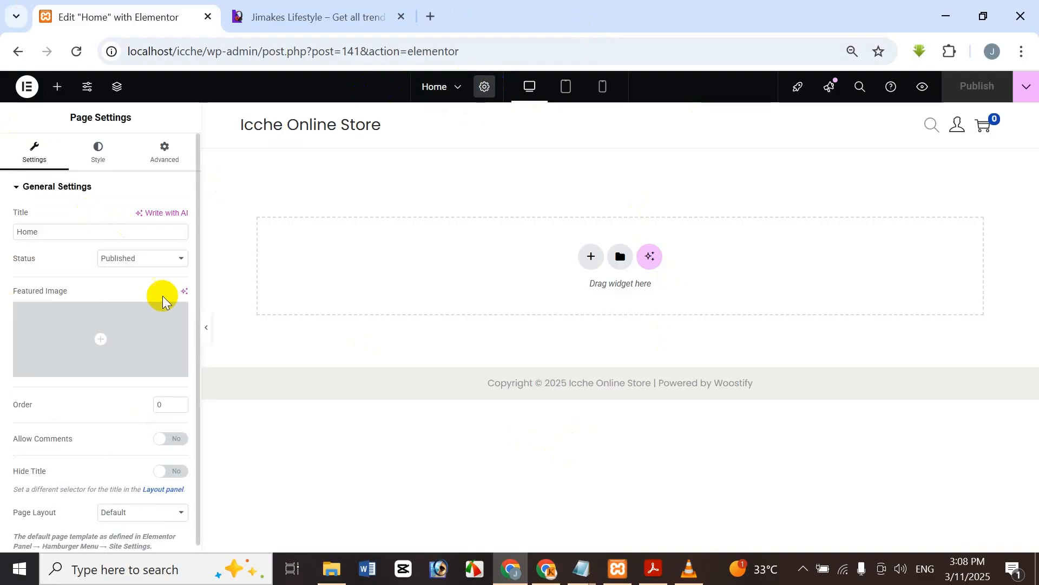
pyautogui.scroll(-1, 157, 412)
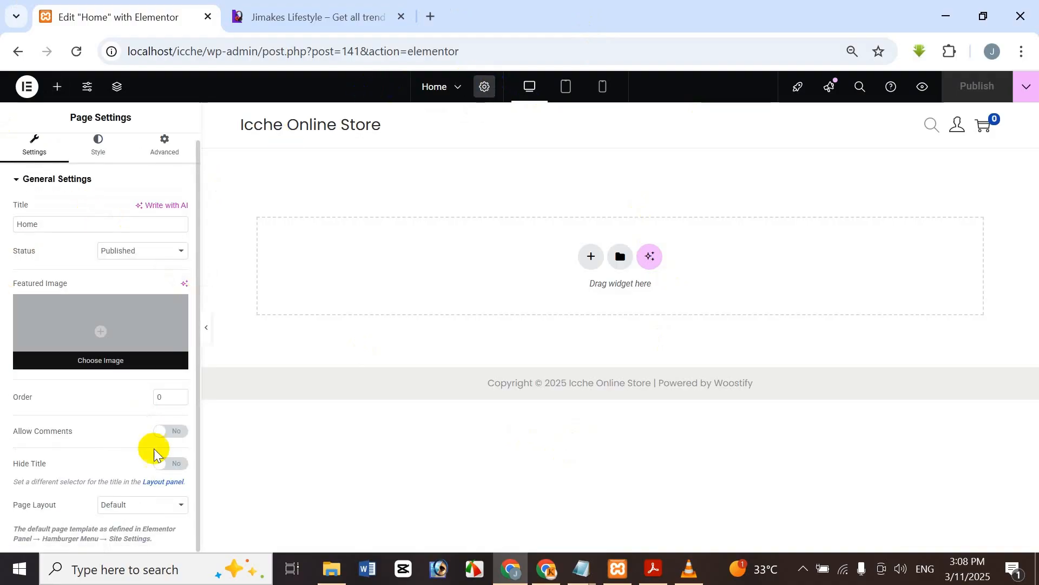
pyautogui.click(133, 507)
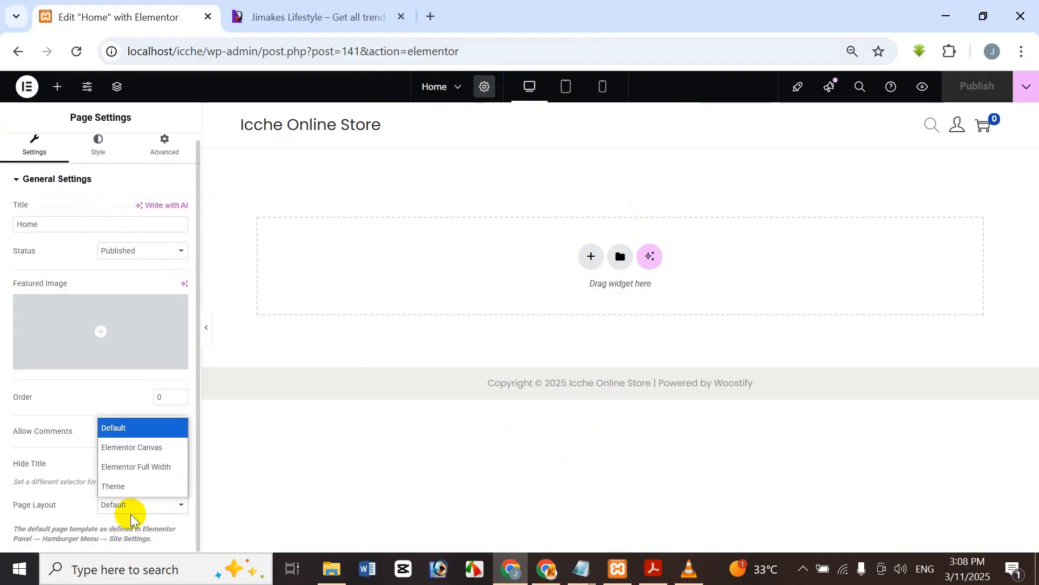
pyautogui.click(135, 466)
pyautogui.scroll(1, 130, 444)
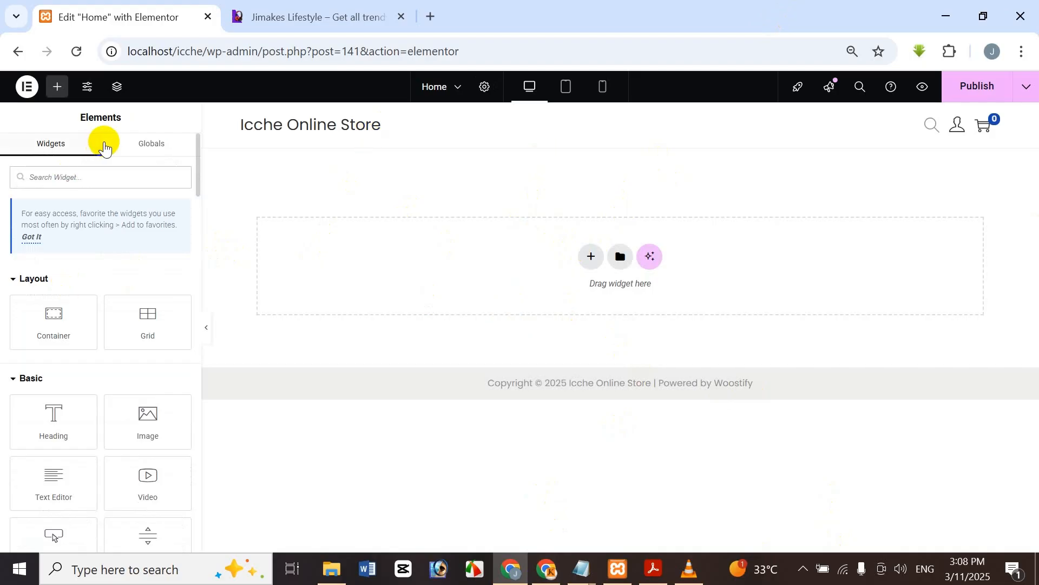
# Step: Examine the headphone hero section of the Jimakes reference site, comparing it with the empty Elementor page
pyautogui.click(298, 14)
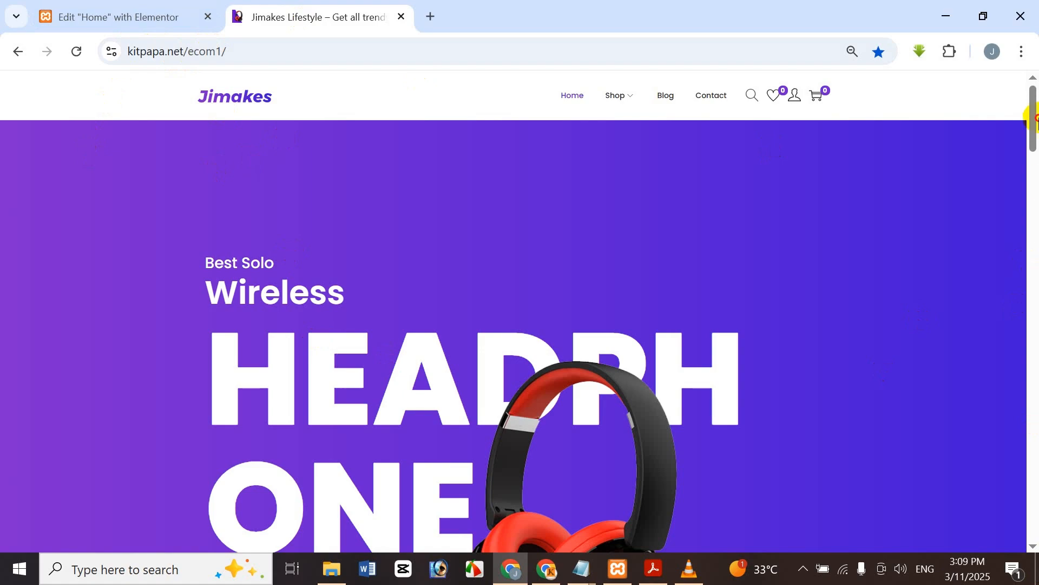
pyautogui.moveTo(1034, 108); pyautogui.dragTo(1035, 133)
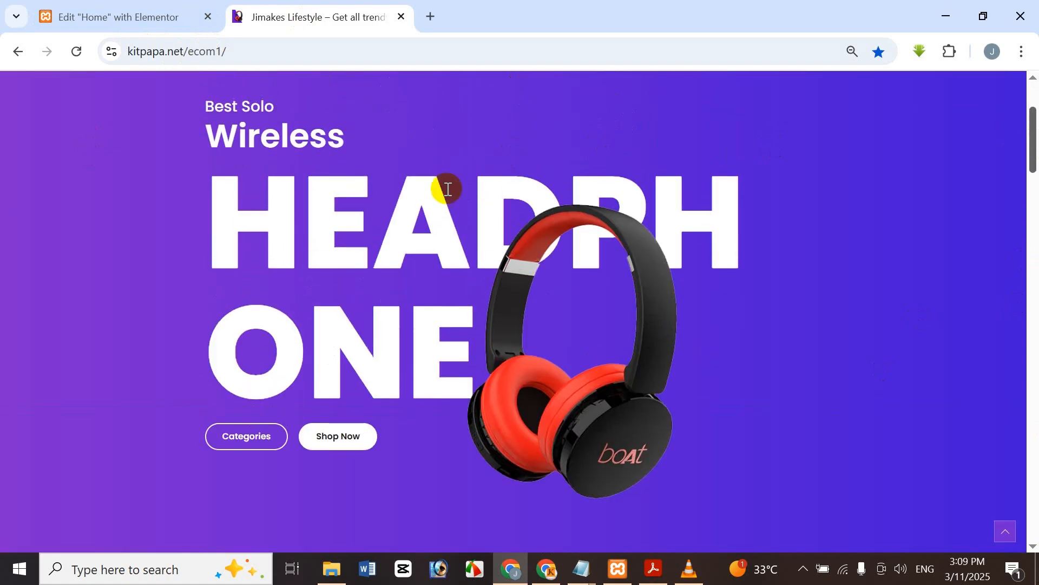
pyautogui.click(121, 9)
pyautogui.click(262, 15)
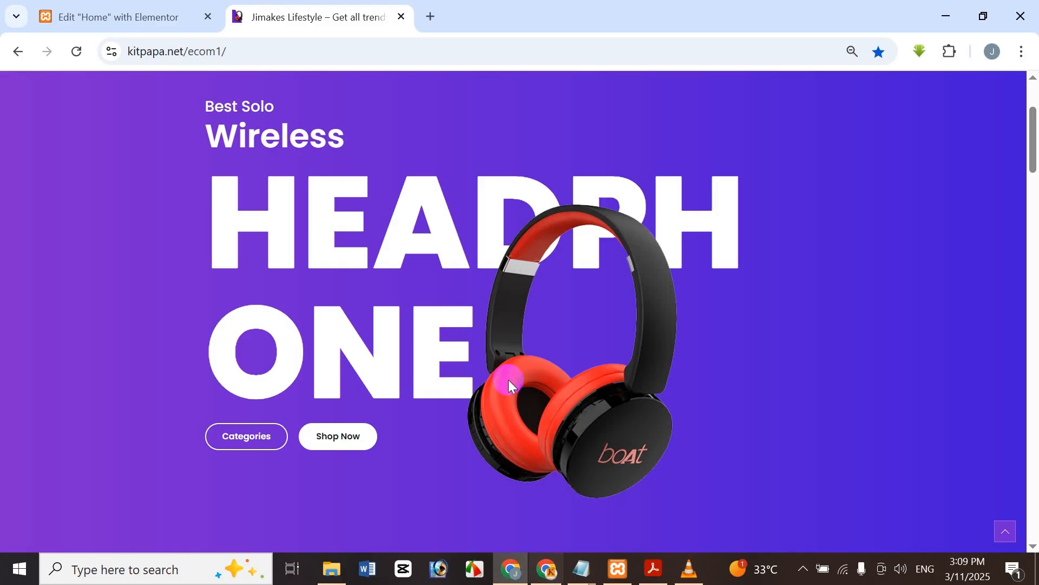
pyautogui.click(169, 97)
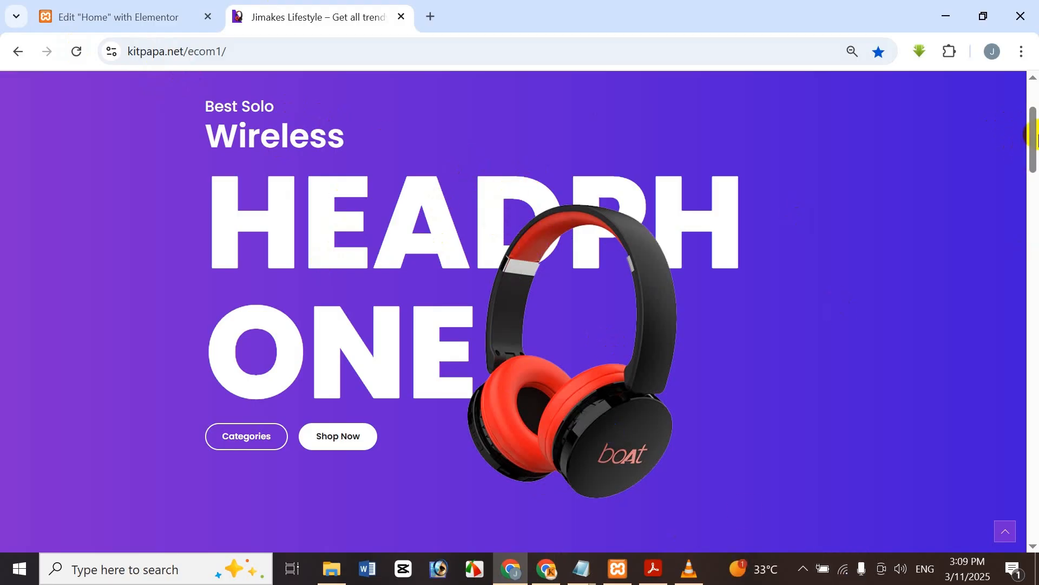
pyautogui.moveTo(1034, 134)
pyautogui.mouseDown()
pyautogui.moveTo(1034, 519)
pyautogui.moveTo(1034, 98)
pyautogui.moveTo(1035, 130)
pyautogui.mouseUp()
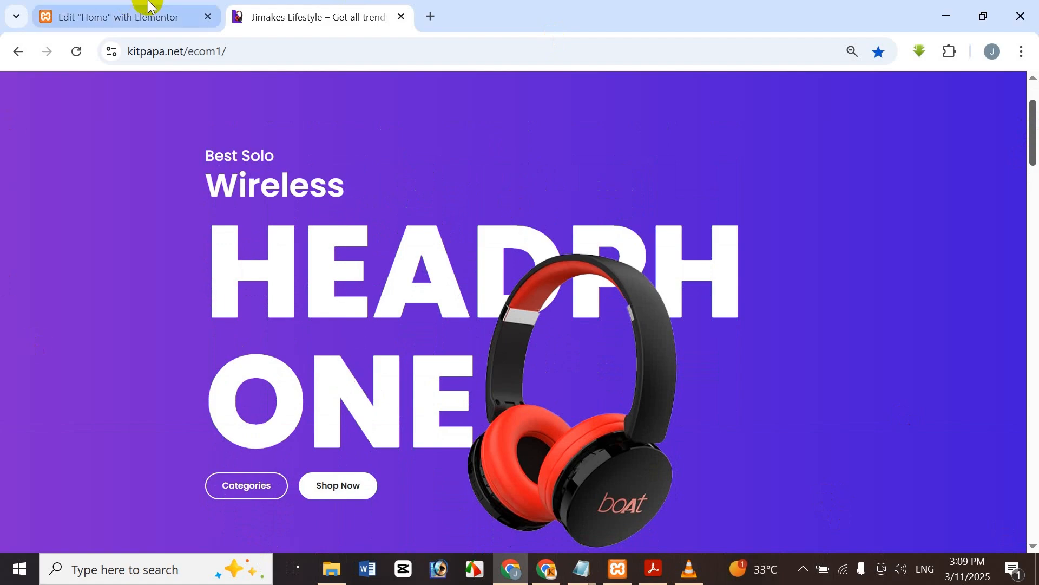
pyautogui.click(100, 13)
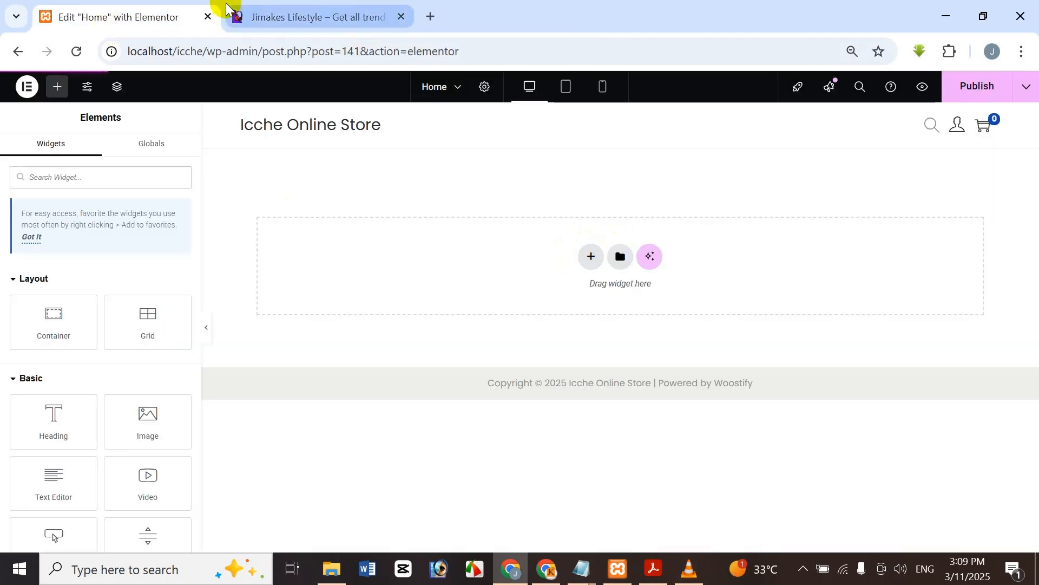
pyautogui.hotkey('ctrl', 'Tab')
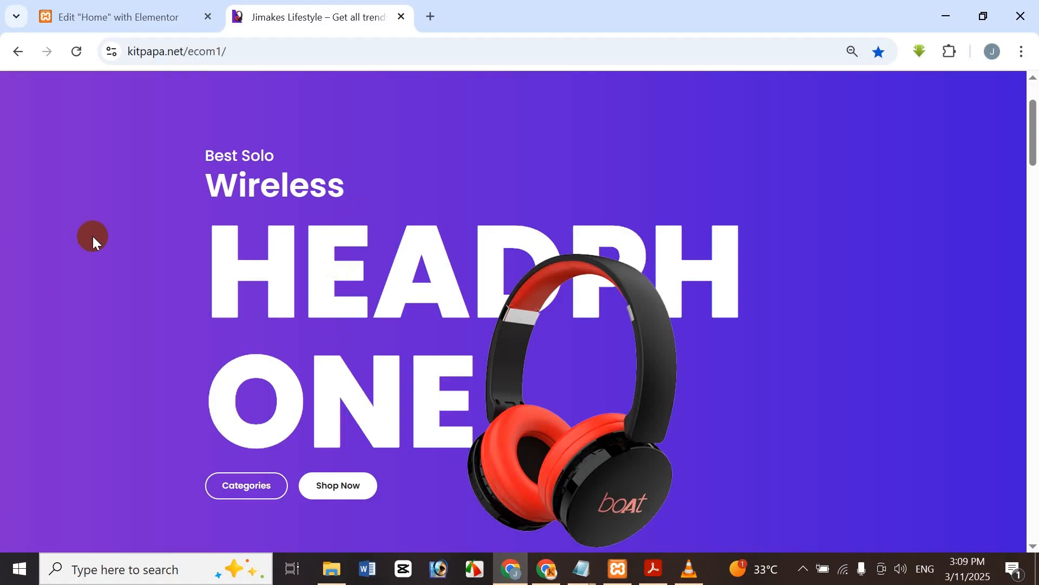
# Step: Add a single-column Flexbox container with downward direction to the empty Home page
pyautogui.click(104, 8)
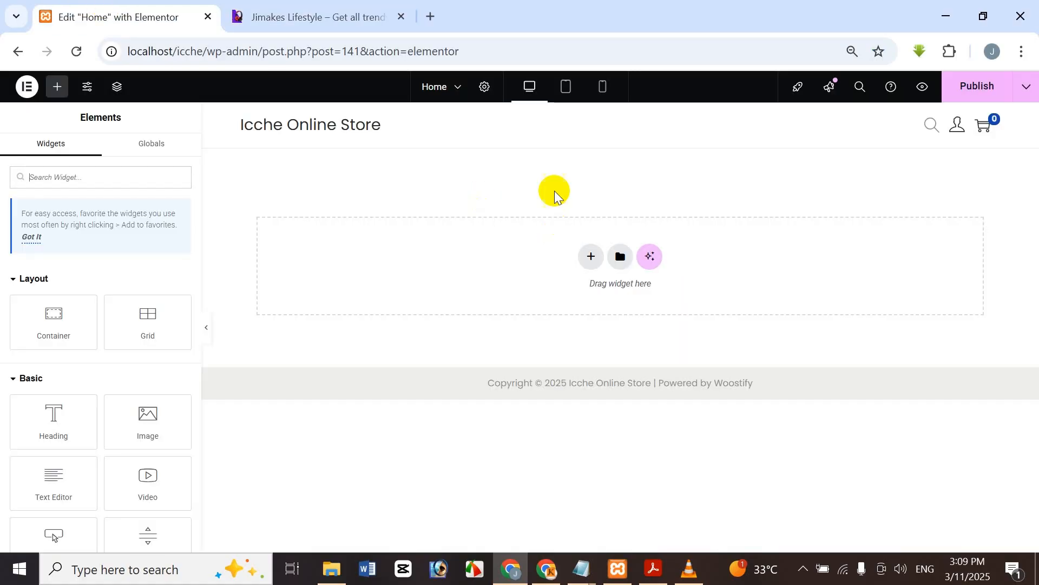
pyautogui.click(590, 258)
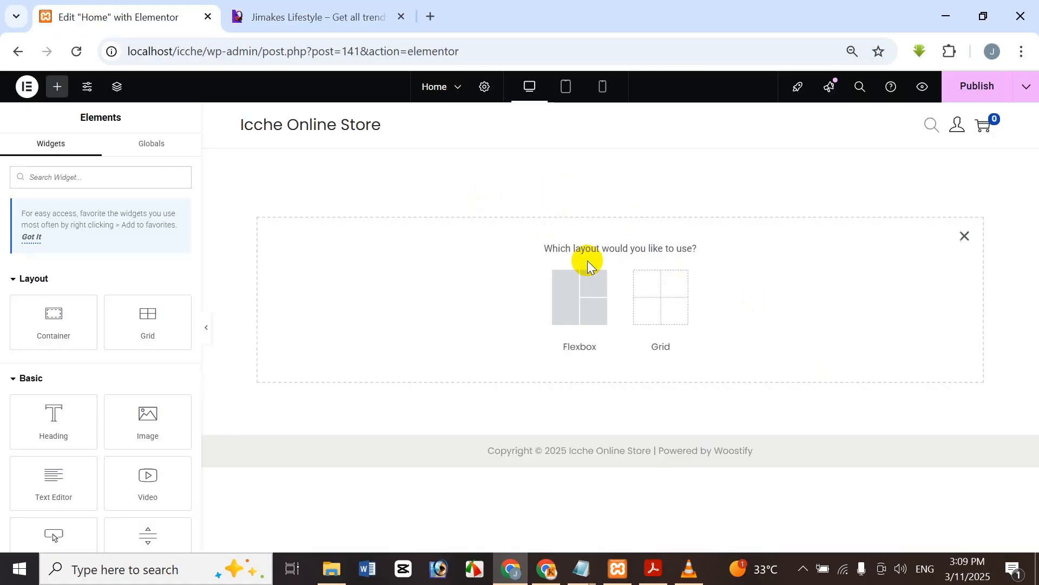
pyautogui.click(584, 291)
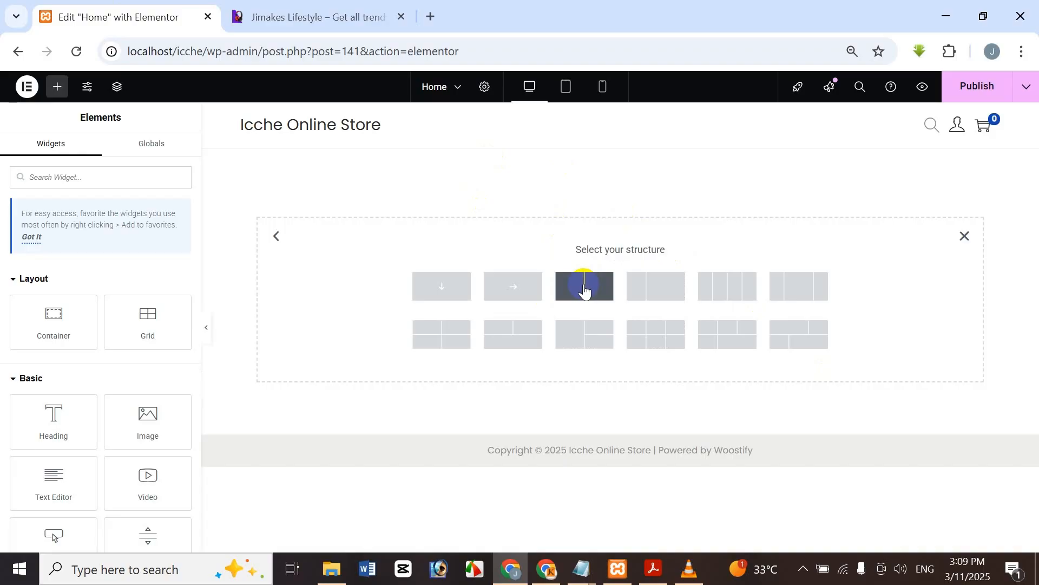
pyautogui.click(453, 299)
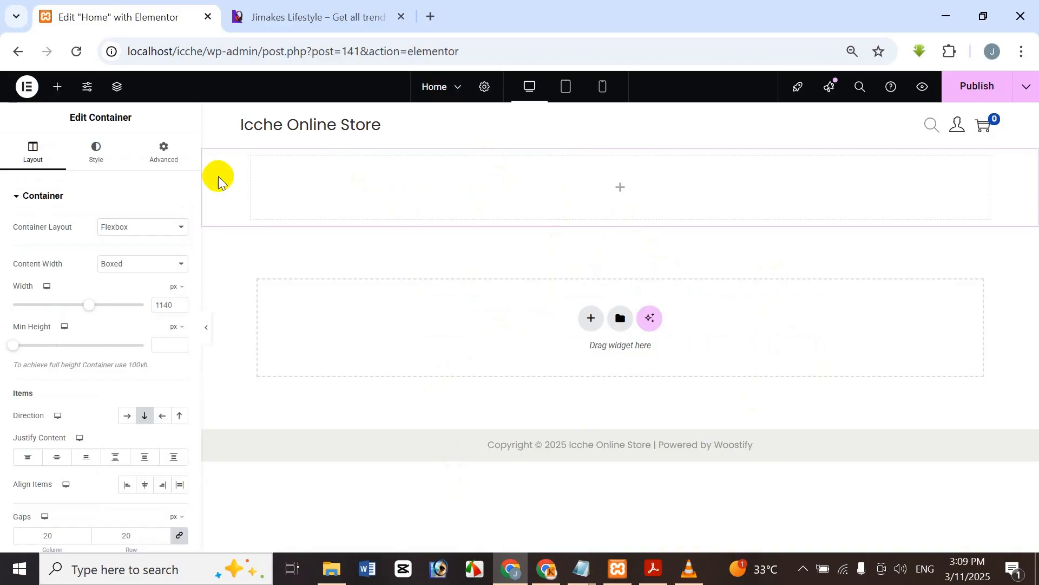
# Step: Check the reference site's hero section and set the new container's minimum height to 500 px
pyautogui.click(337, 10)
pyautogui.scroll(-3, 377, 282)
pyautogui.scroll(4, 377, 282)
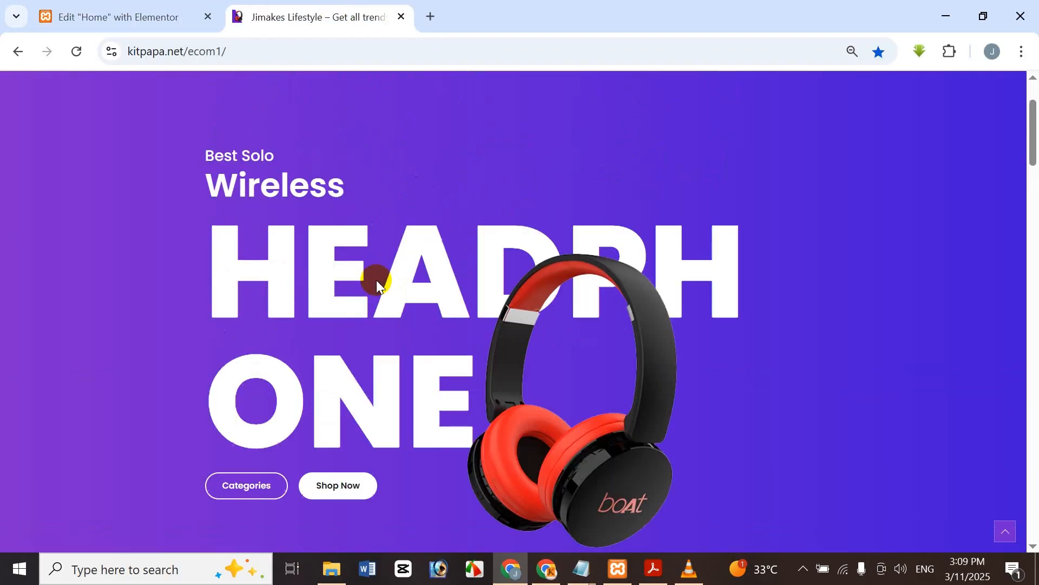
pyautogui.scroll(-2, 377, 281)
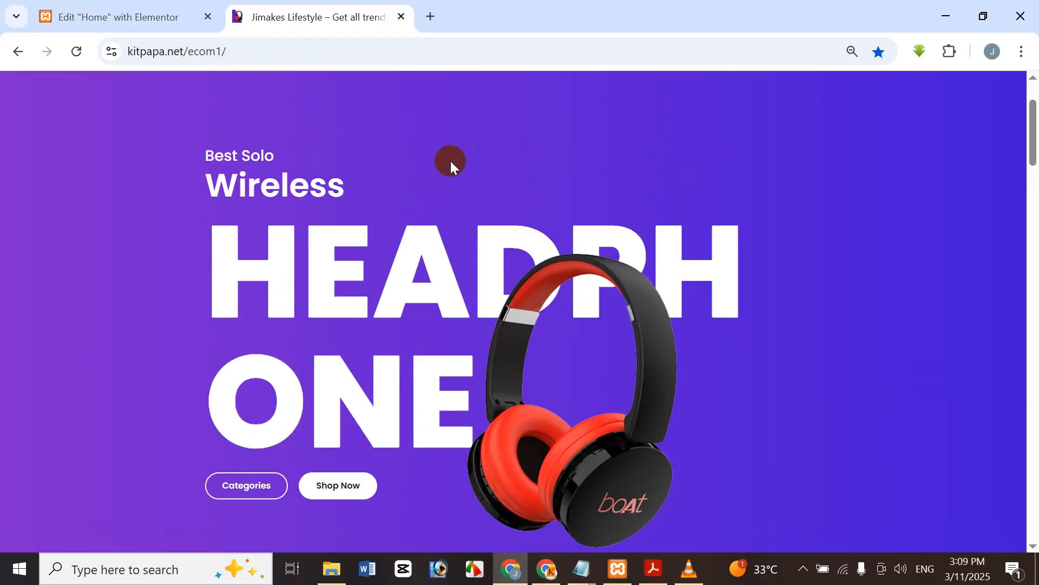
pyautogui.click(103, 11)
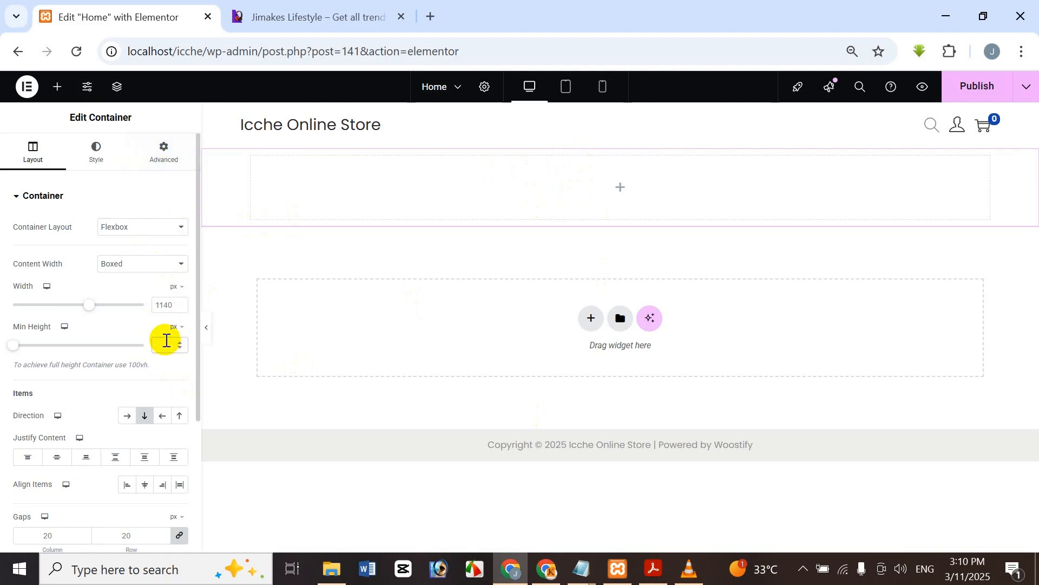
pyautogui.write('500')
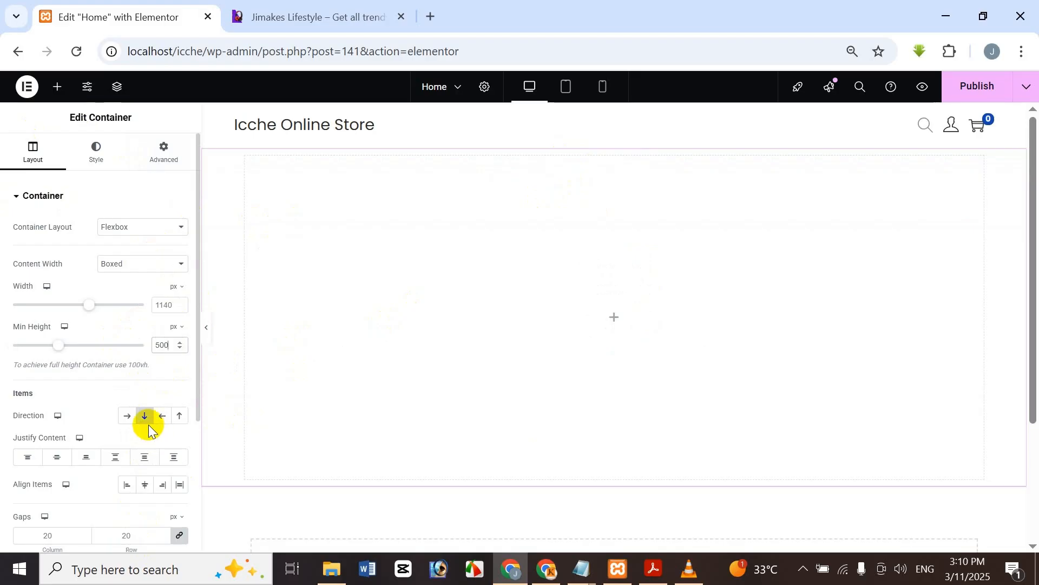
# Step: Try a container minimum height of 550 px, compare it with the reference hero section, and restore 500 px
pyautogui.press('BackSpace')
pyautogui.press('BackSpace')
pyautogui.write('50')
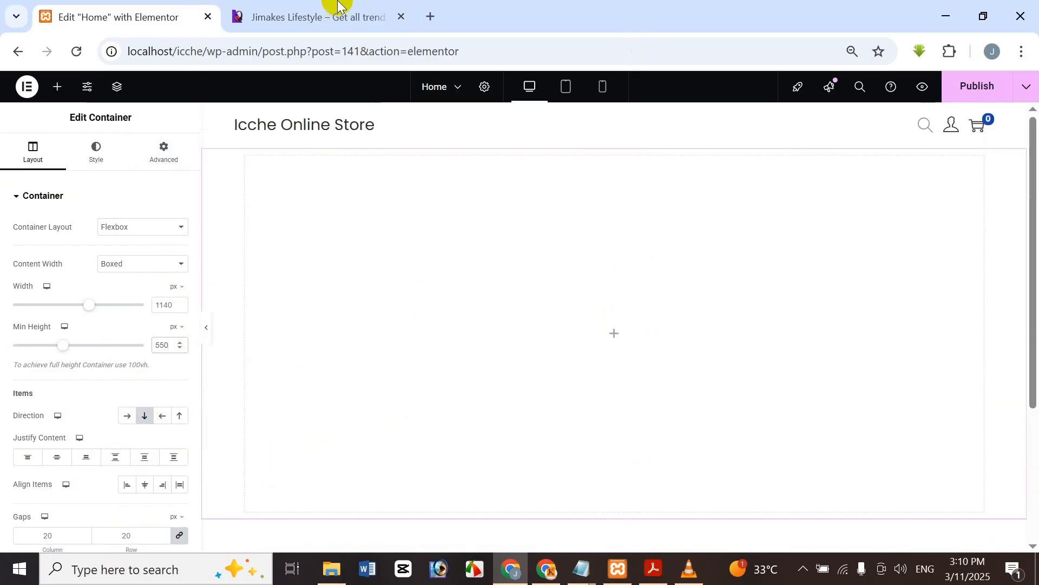
pyautogui.click(325, 15)
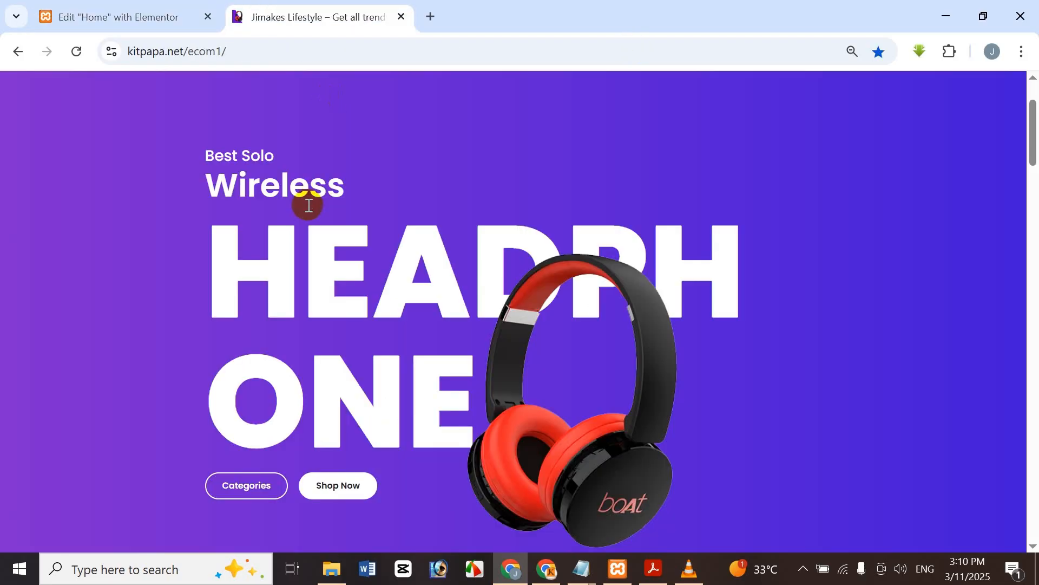
pyautogui.click(186, 5)
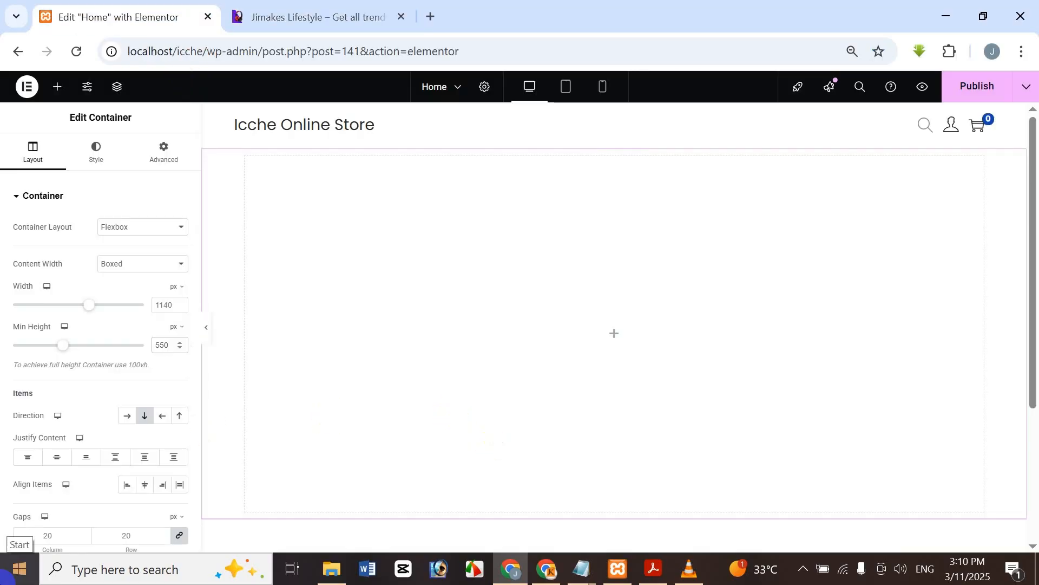
pyautogui.press('BackSpace')
pyautogui.press('BackSpace')
pyautogui.write('00')
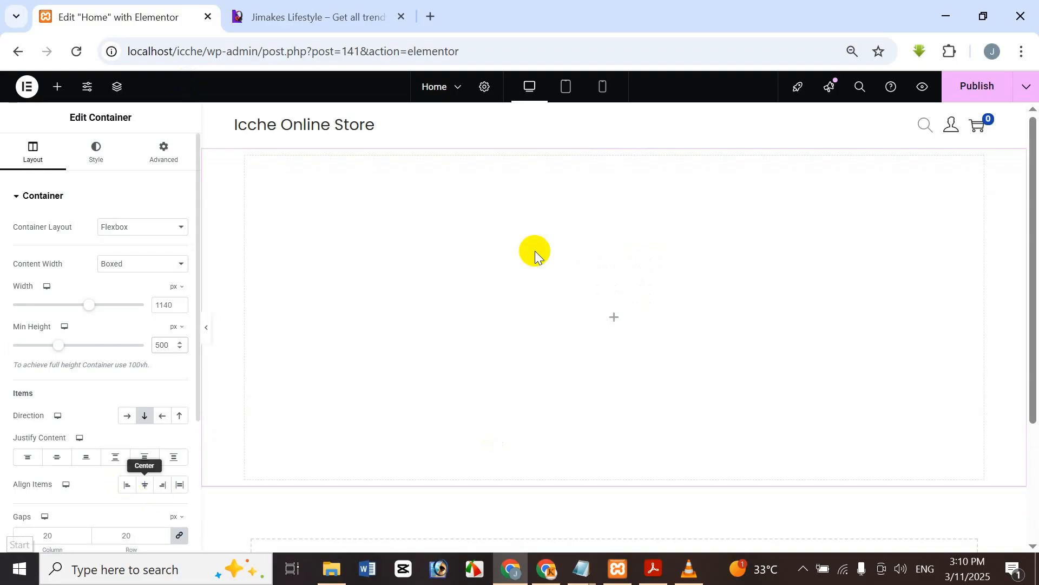
# Step: Set the container's unlinked padding to 50 px top, 0 right, 50 px bottom and 100 px left
pyautogui.click(161, 151)
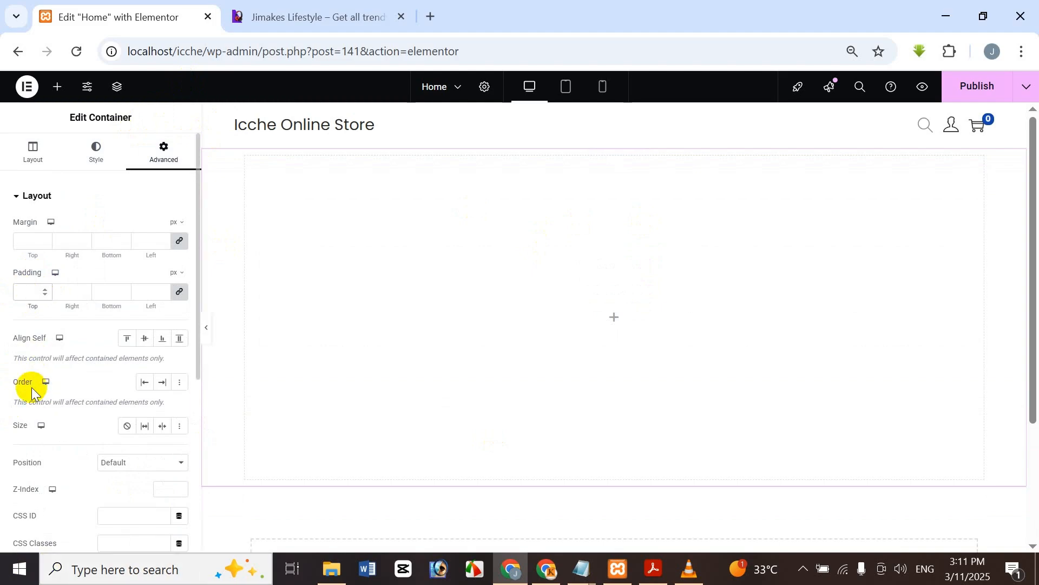
pyautogui.write('50')
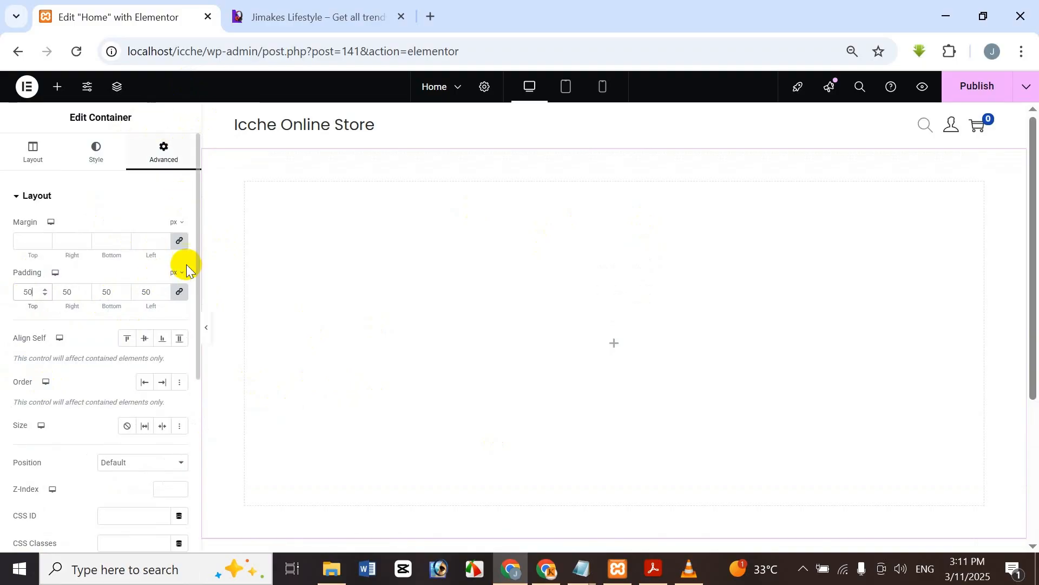
pyautogui.click(180, 293)
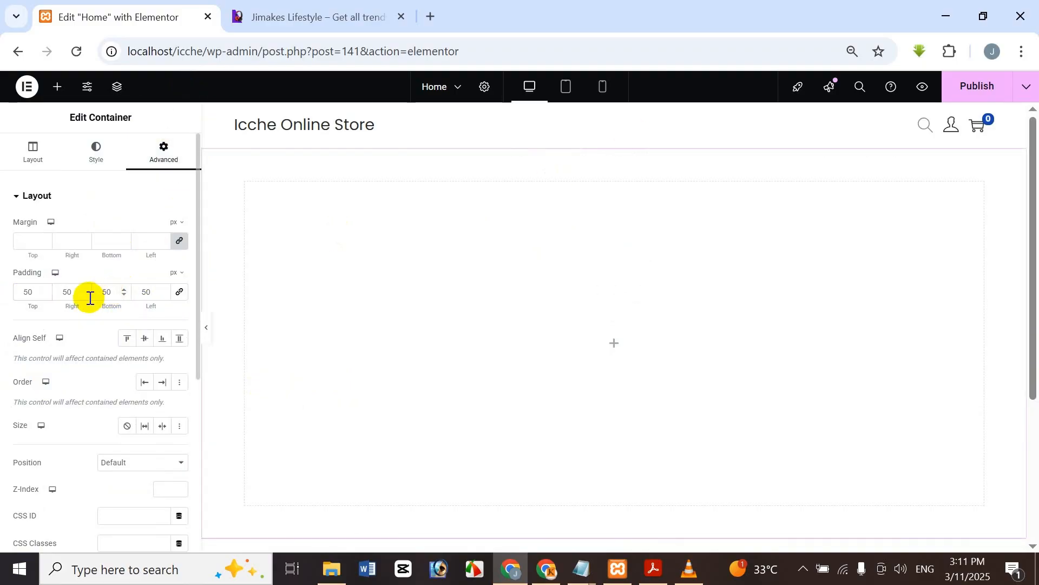
pyautogui.moveTo(74, 292); pyautogui.dragTo(42, 295)
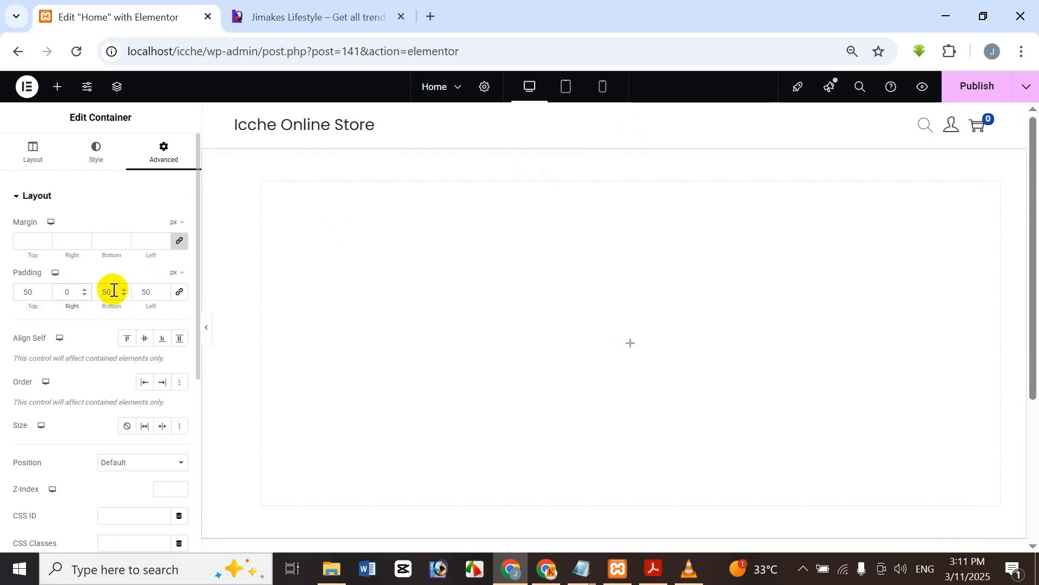
pyautogui.moveTo(151, 295); pyautogui.dragTo(121, 299)
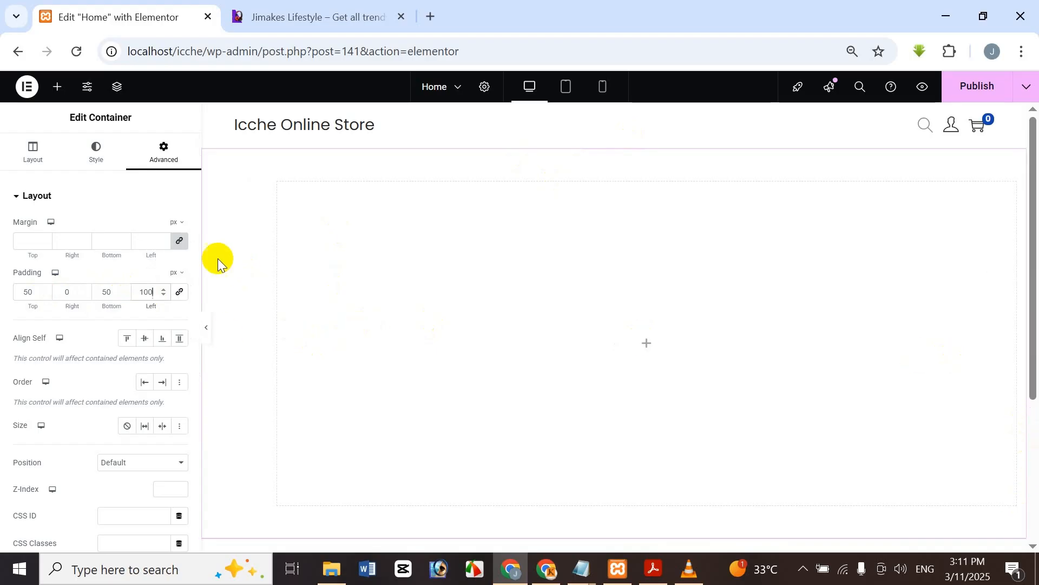
# Step: Compare the padded container's layout and spacing with the hero section on the Jimakes reference site
pyautogui.scroll(-3, 262, 395)
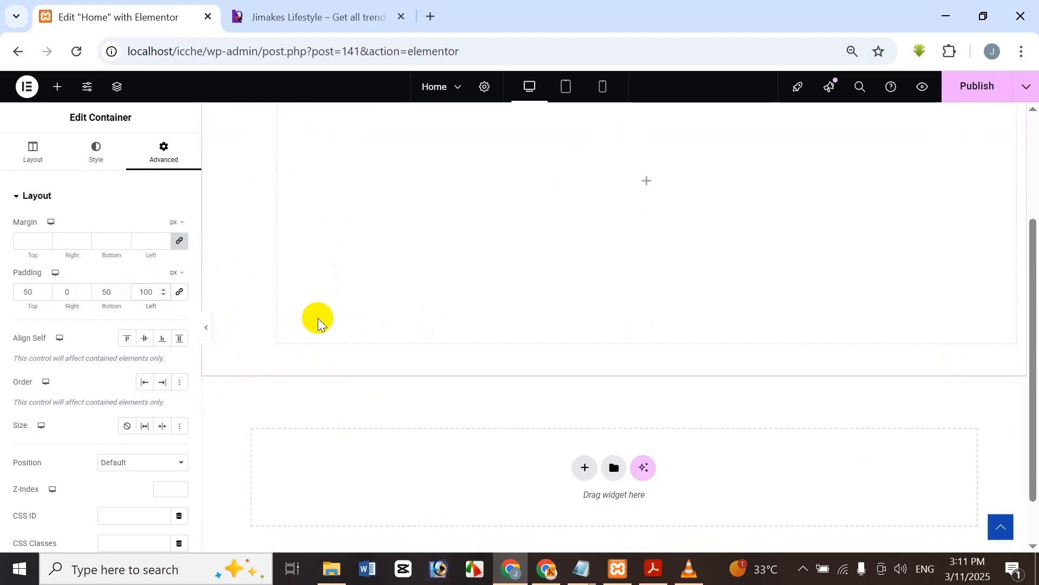
pyautogui.scroll(3, 317, 318)
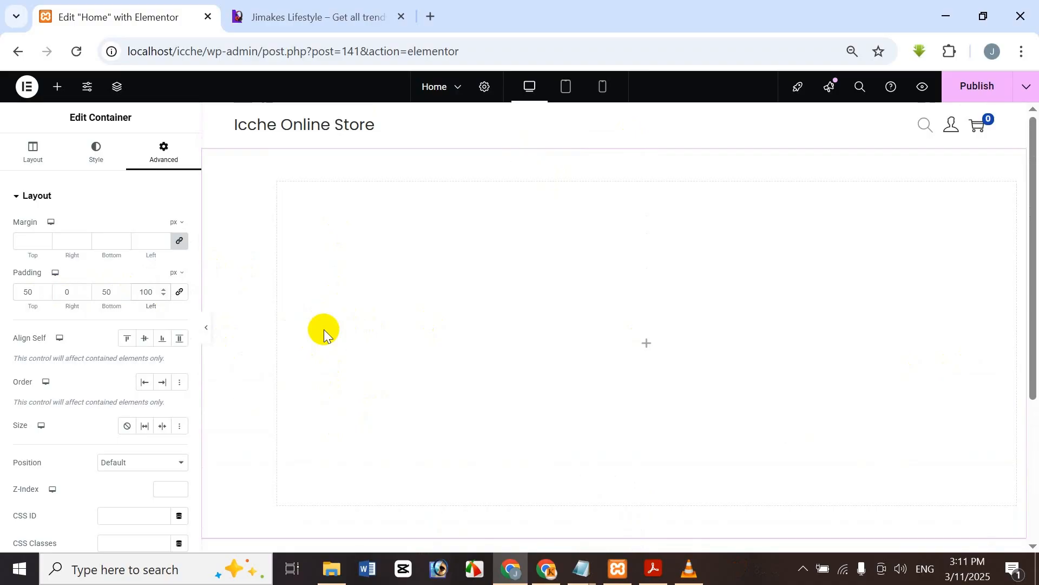
pyautogui.click(299, 15)
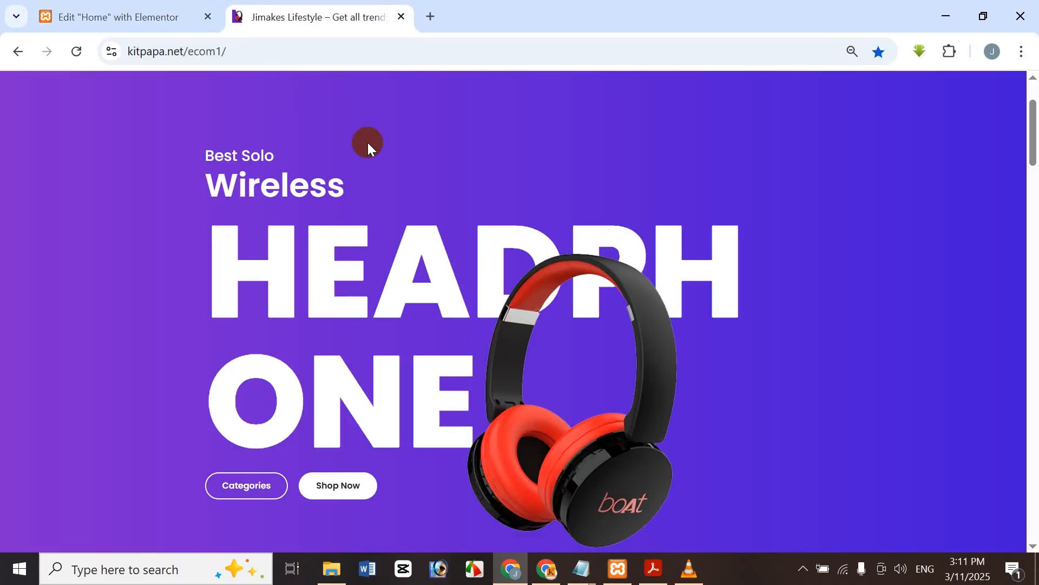
pyautogui.click(149, 8)
pyautogui.click(302, 8)
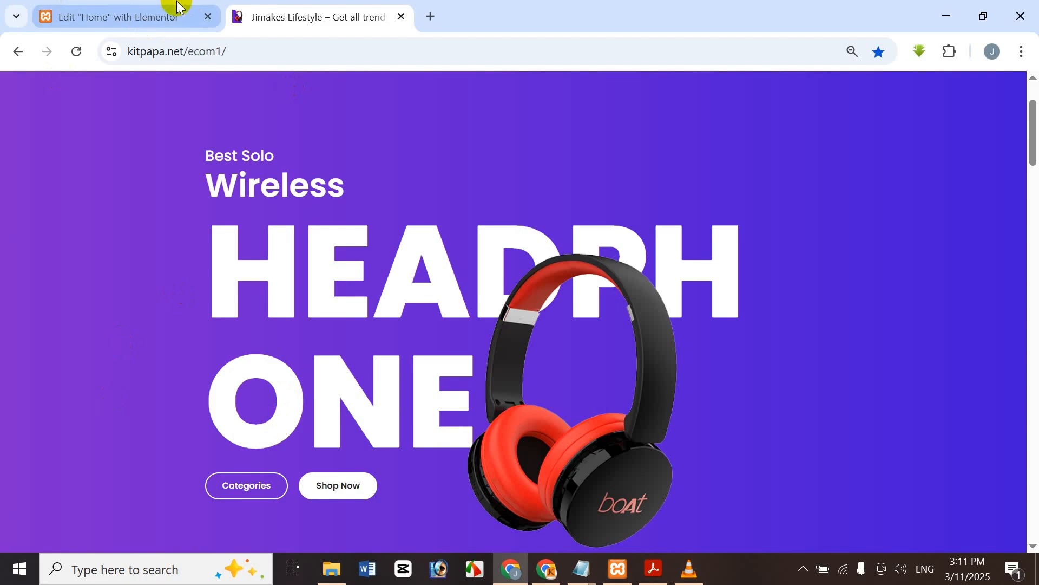
pyautogui.click(174, 6)
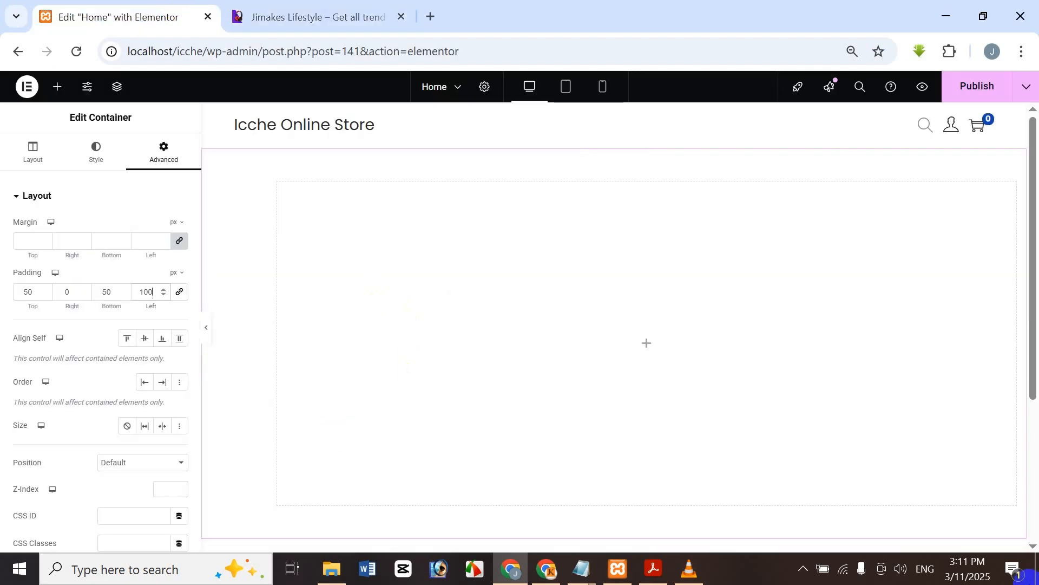
pyautogui.click(303, 16)
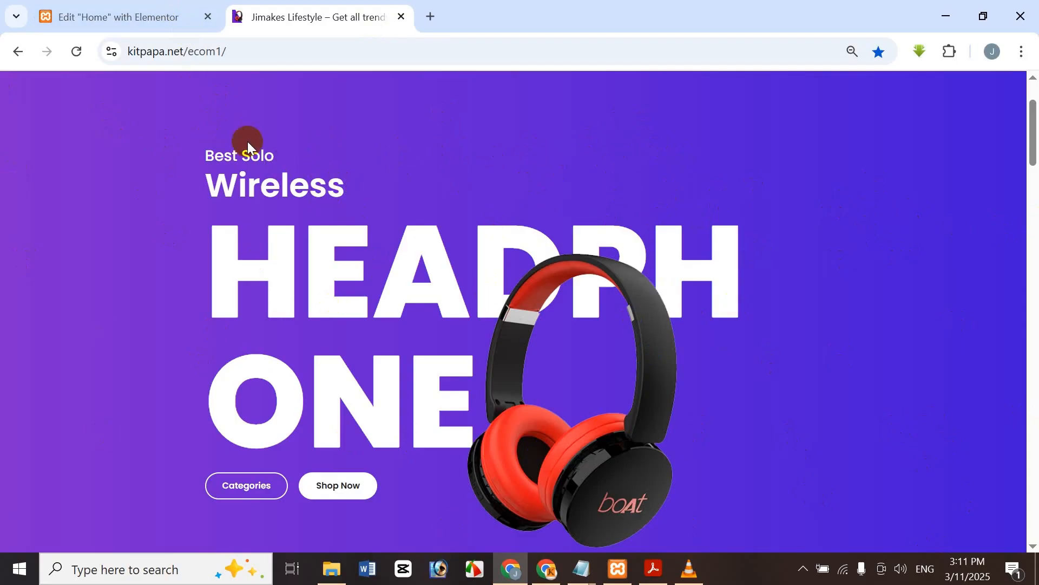
# Step: Give the Home page container a gradient background with purple (#C51FEB) as its first color
pyautogui.click(117, 13)
pyautogui.click(86, 174)
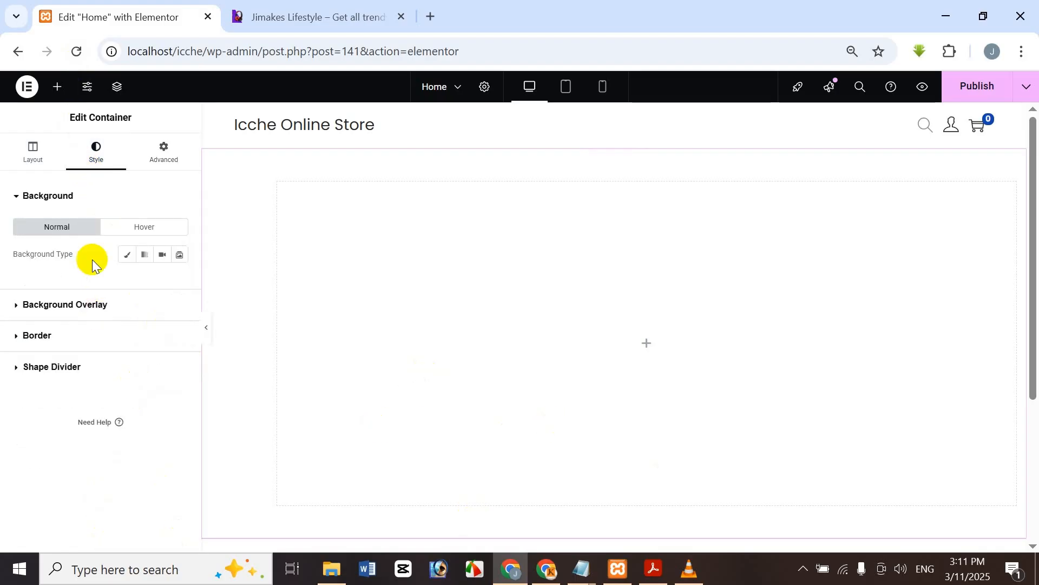
pyautogui.click(146, 259)
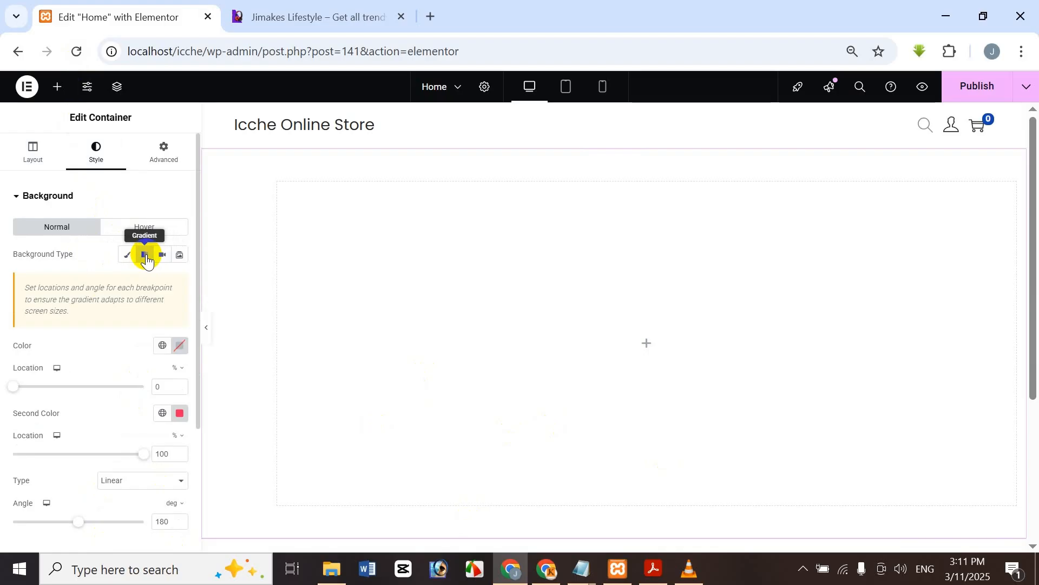
pyautogui.click(180, 345)
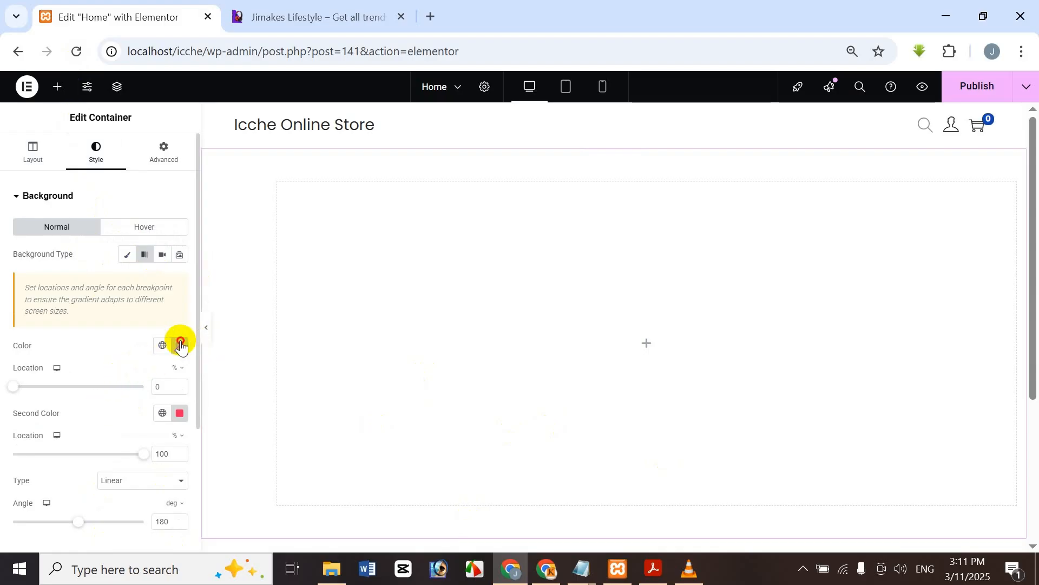
pyautogui.moveTo(170, 432); pyautogui.dragTo(106, 450)
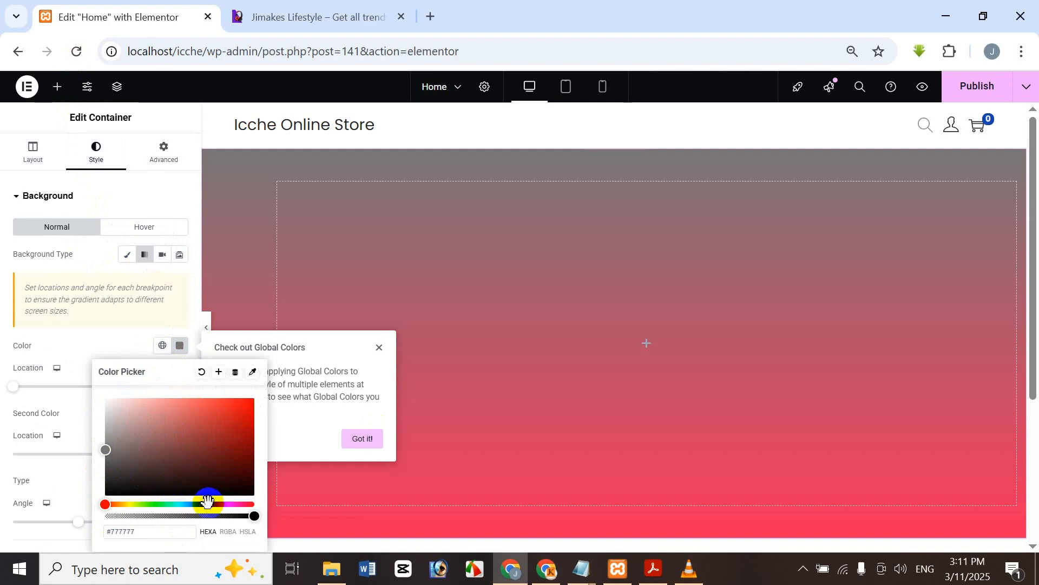
pyautogui.moveTo(207, 501)
pyautogui.mouseDown()
pyautogui.moveTo(186, 504)
pyautogui.moveTo(224, 504)
pyautogui.mouseUp()
pyautogui.moveTo(211, 418); pyautogui.dragTo(234, 405)
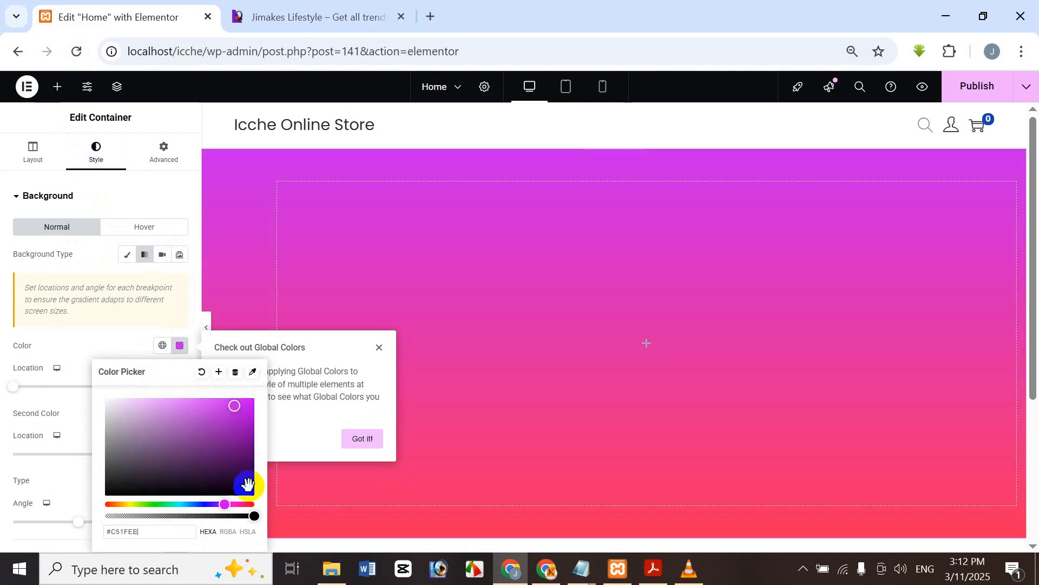
# Step: Compare the container's gradient with the hero background on the Jimakes reference site
pyautogui.click(276, 17)
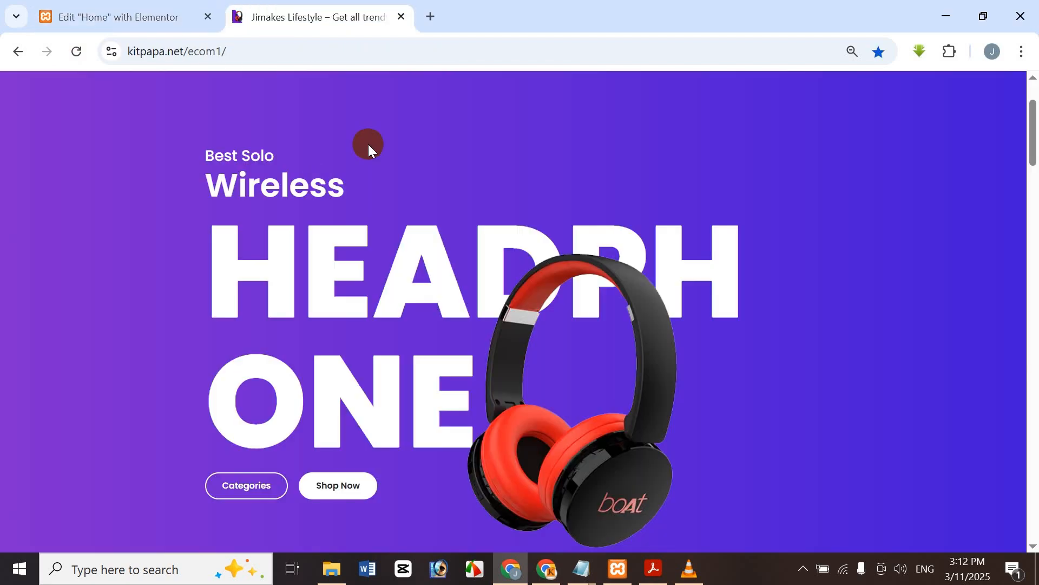
pyautogui.click(163, 15)
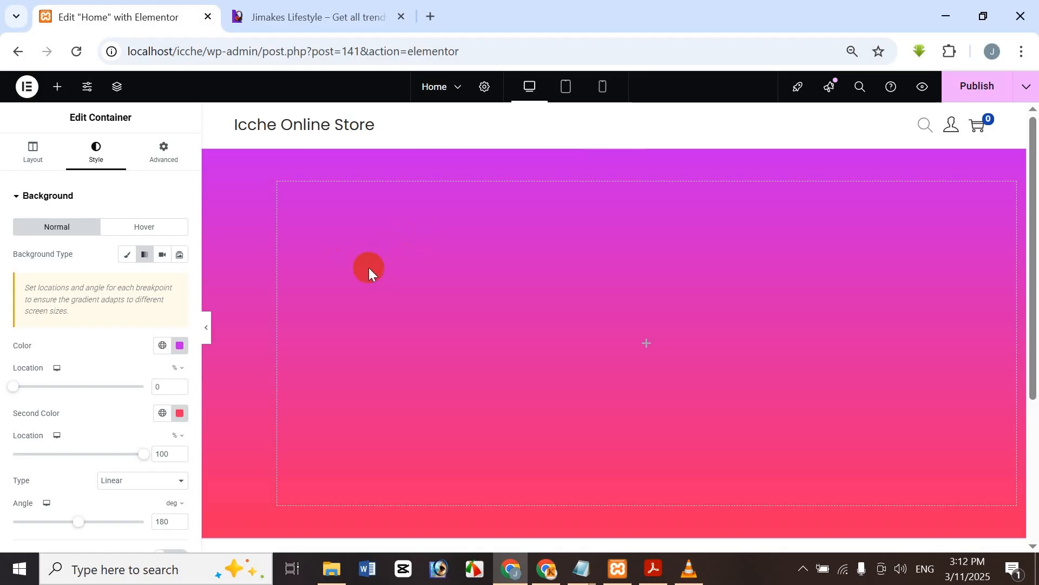
pyautogui.click(287, 5)
pyautogui.click(197, 7)
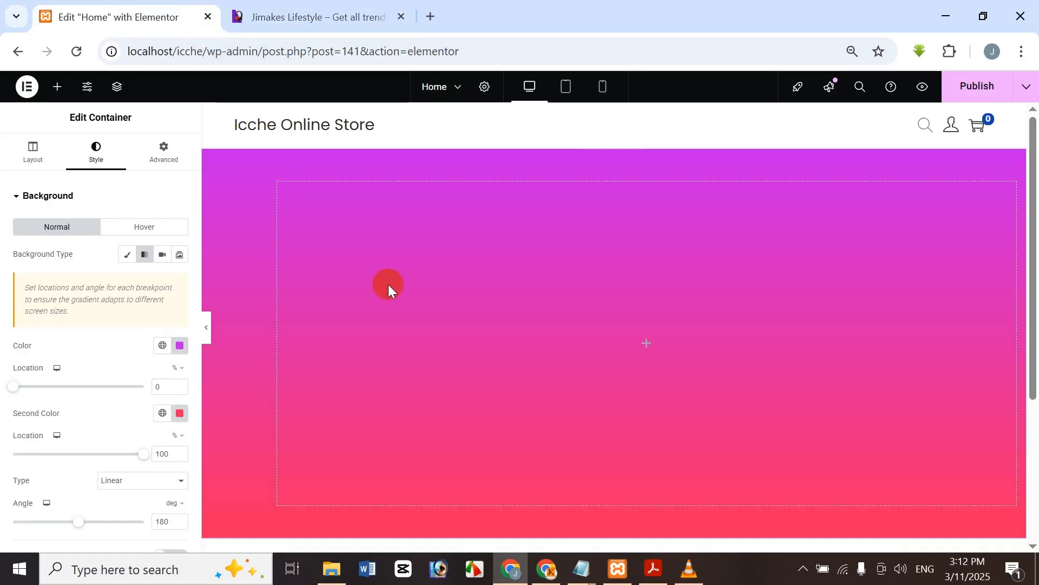
pyautogui.click(281, 8)
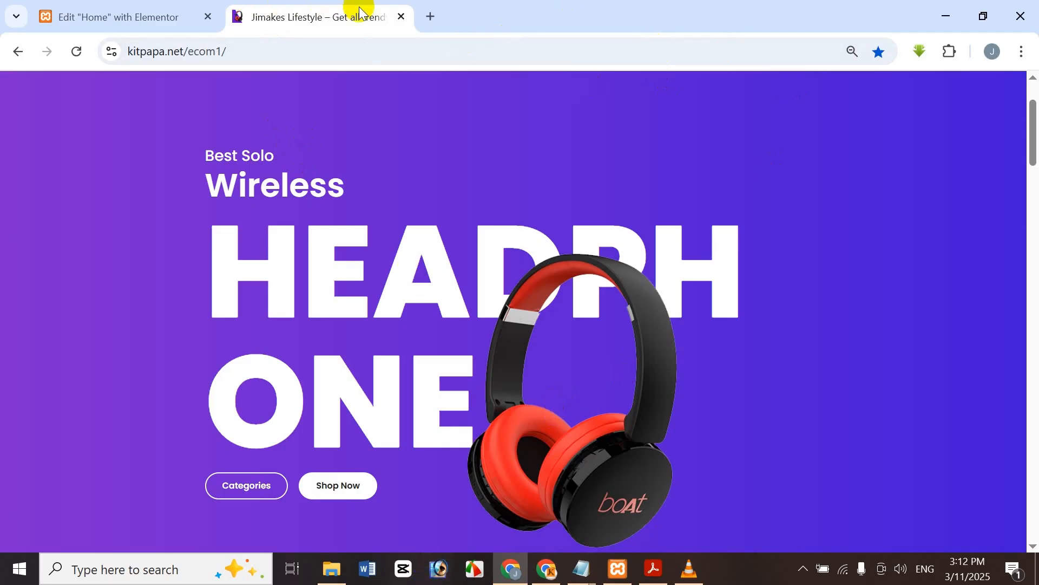
# Step: Open the browser's extension management page in a new tab and go on to the Chrome Web Store
pyautogui.click(431, 16)
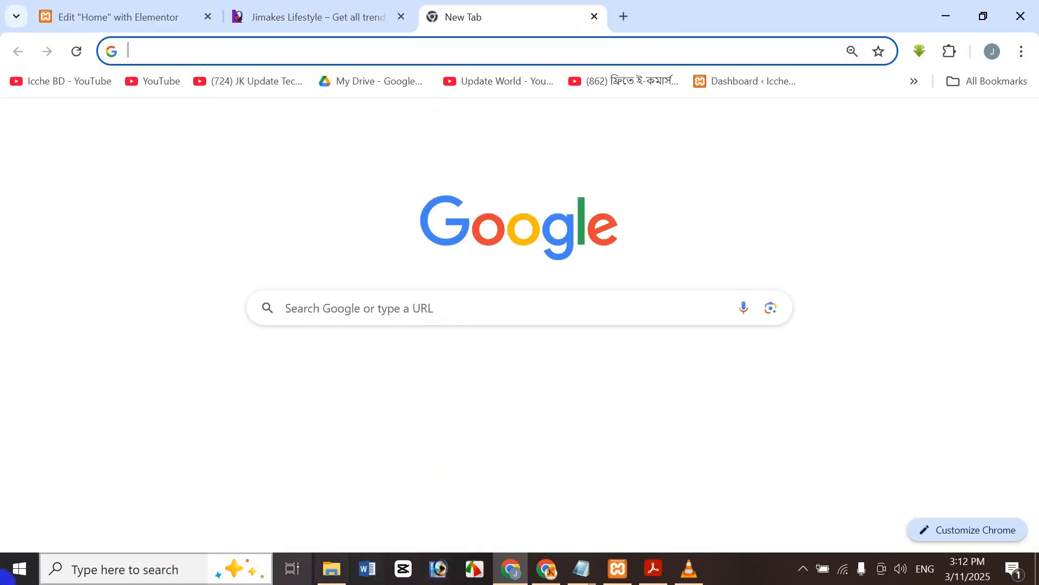
pyautogui.click(951, 51)
pyautogui.click(857, 220)
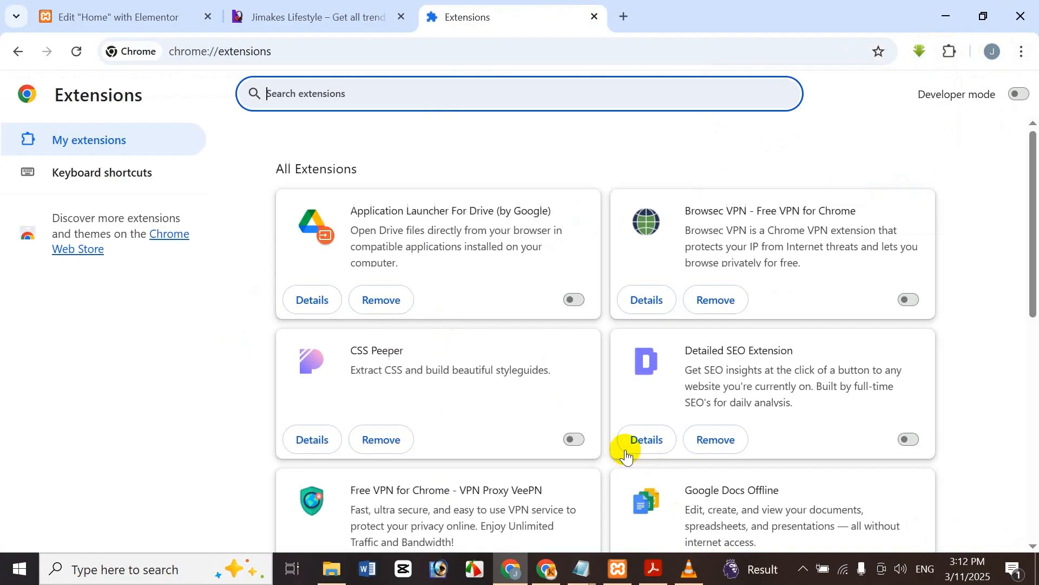
pyautogui.click(182, 234)
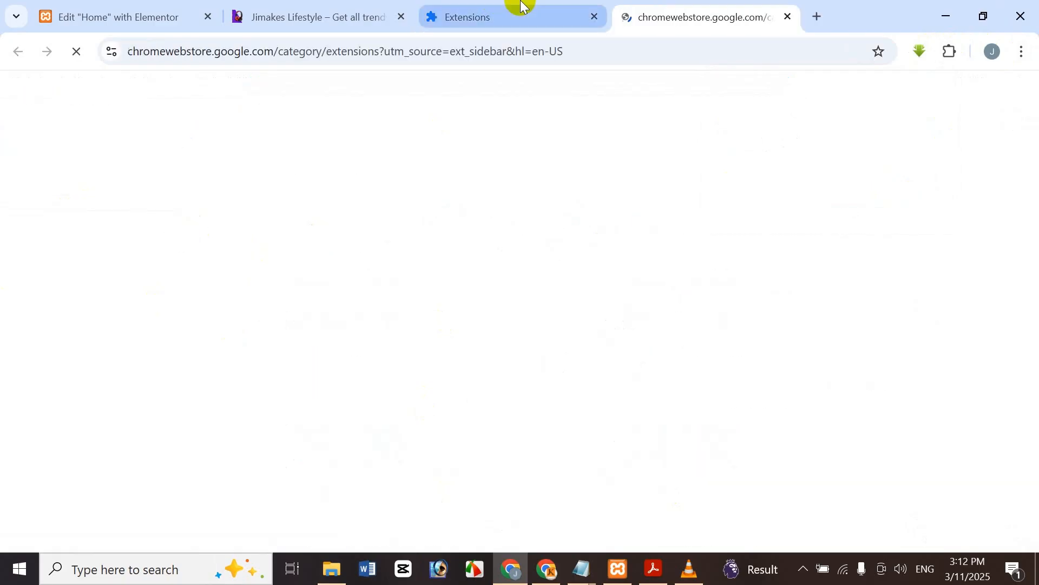
# Step: Search the Chrome Web Store for "smart color" and open the Smart Color Picker extension's page
pyautogui.click(509, 106)
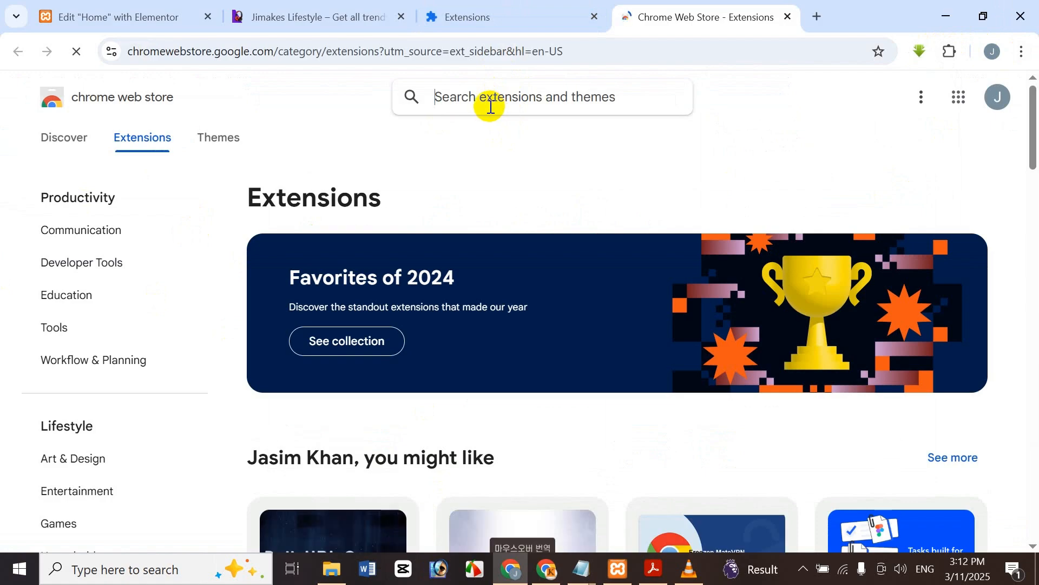
pyautogui.write('smar')
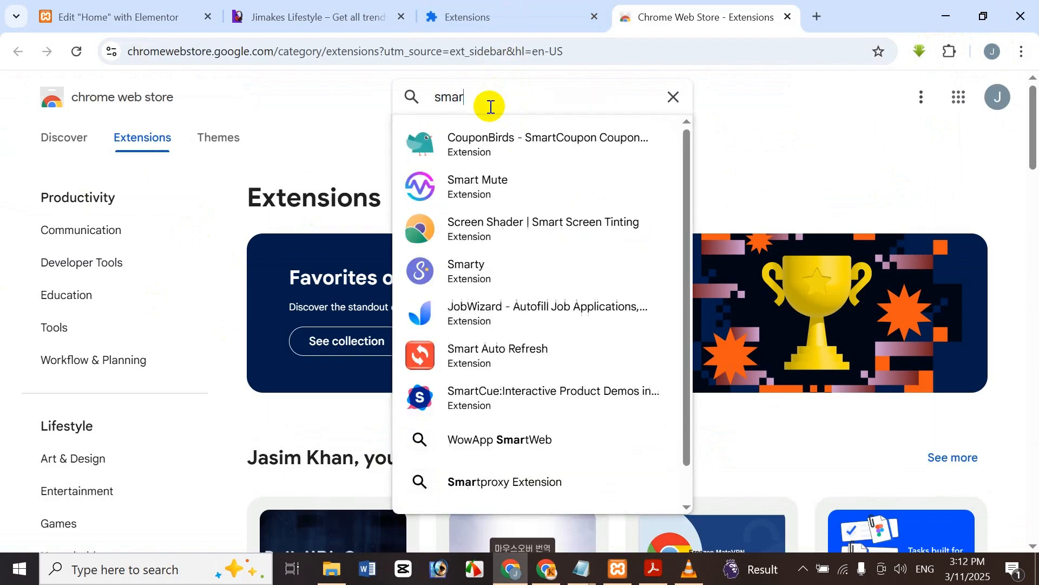
pyautogui.write('t ')
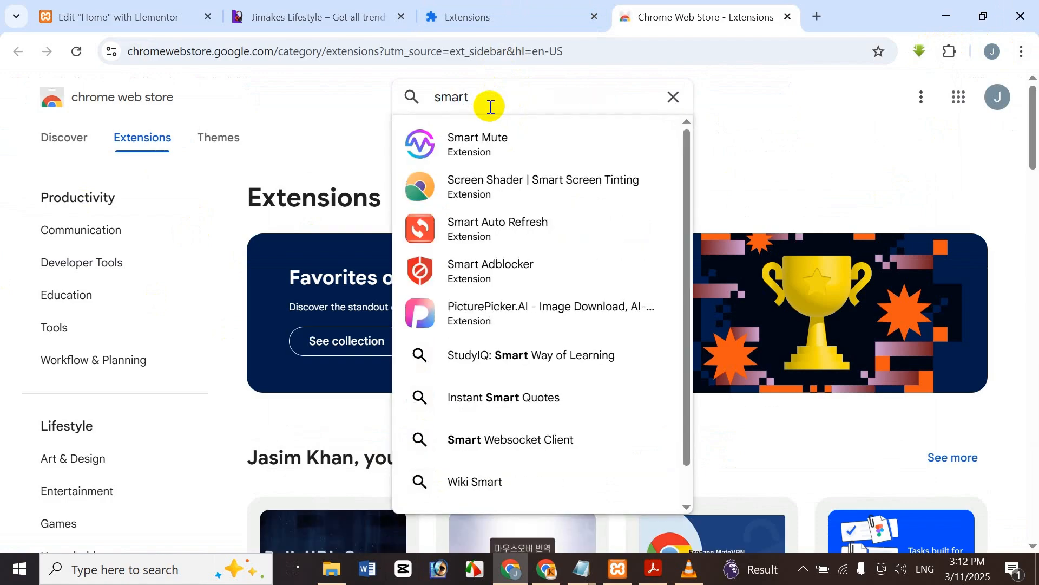
pyautogui.write('color')
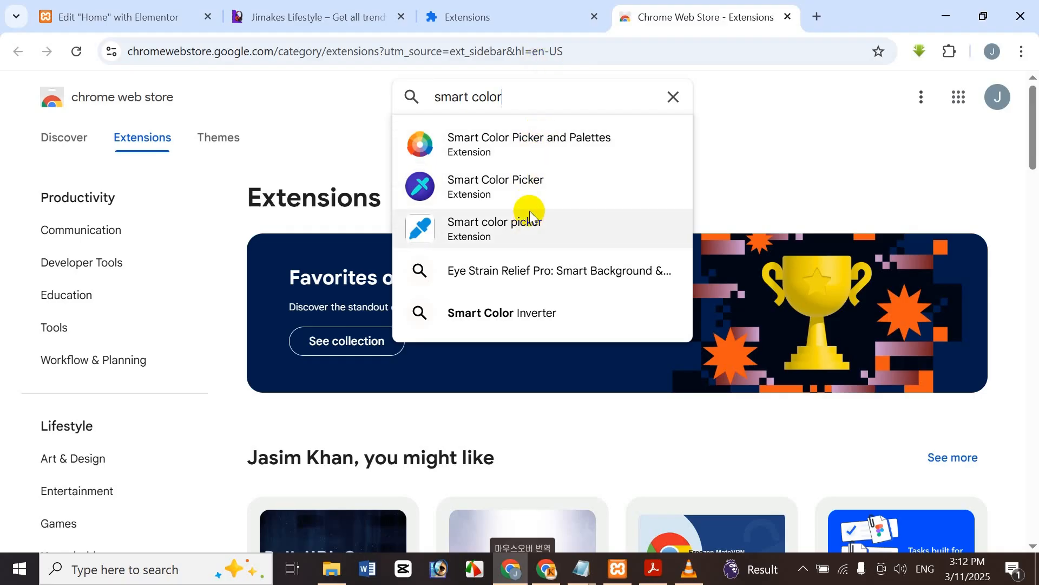
pyautogui.click(469, 184)
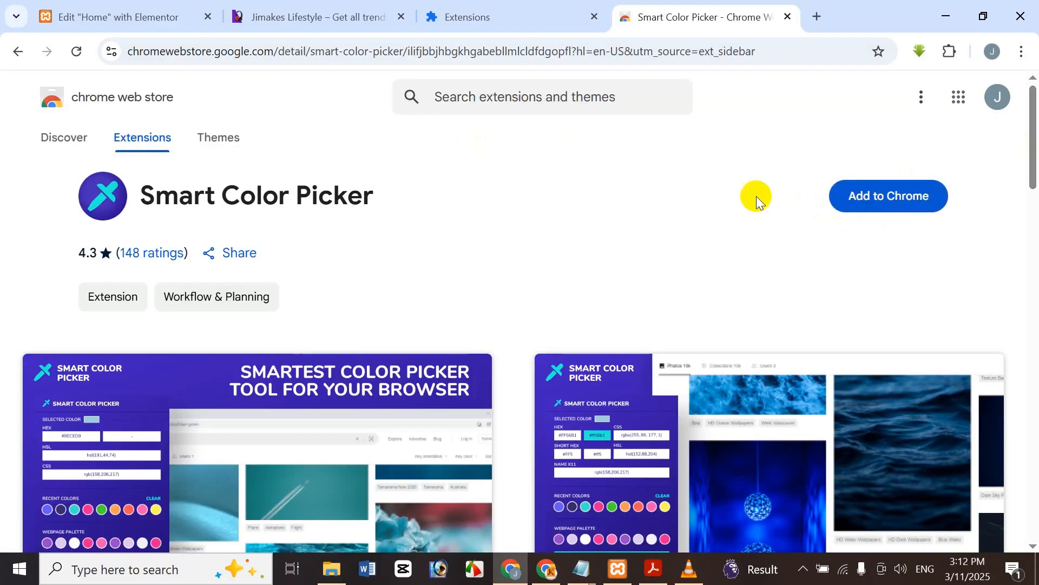
# Step: Add the Smart Color Picker extension to Chrome and close the web store and extension management pages
pyautogui.click(872, 207)
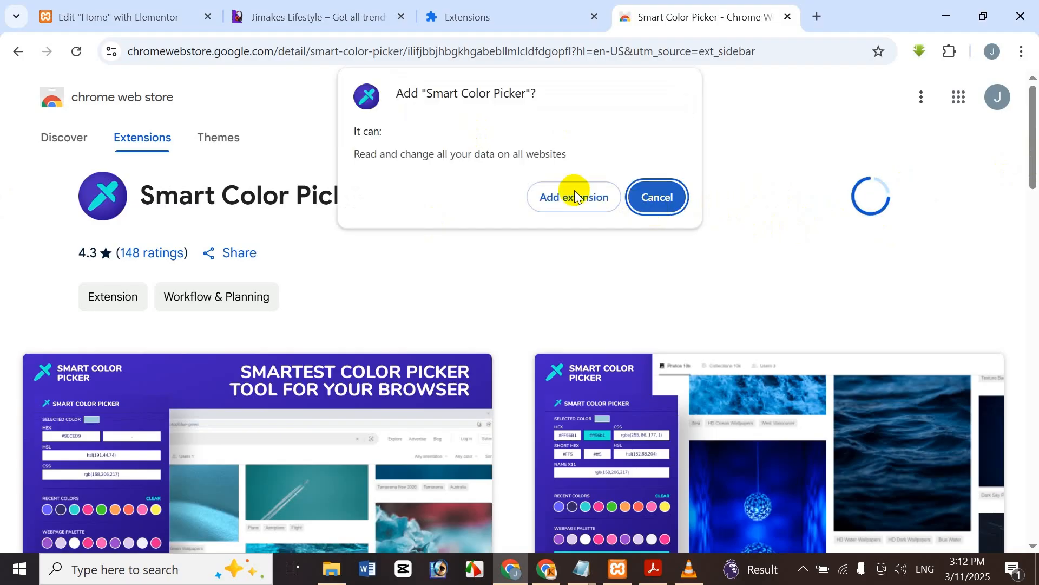
pyautogui.click(598, 200)
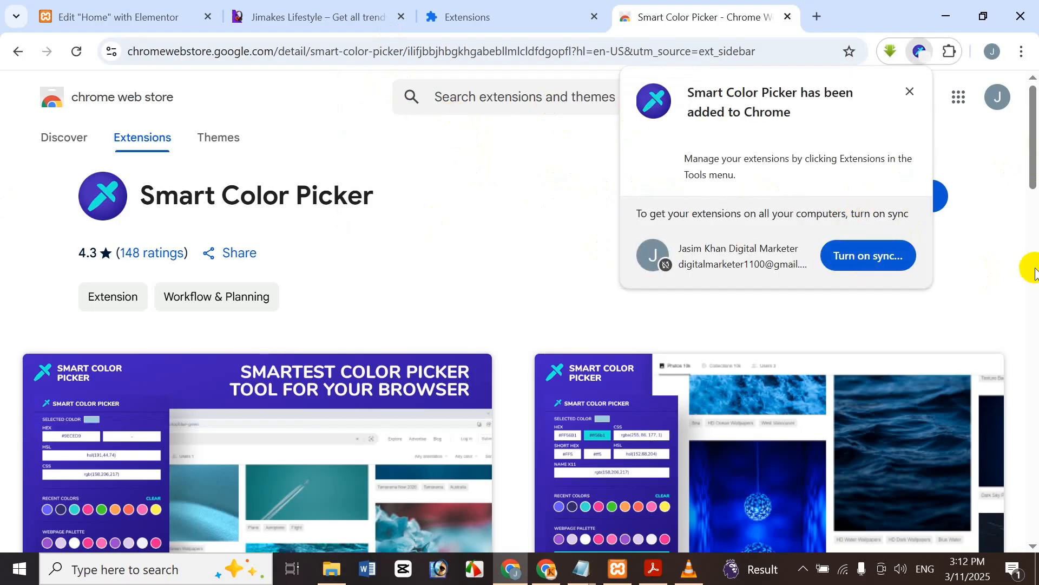
pyautogui.click(910, 93)
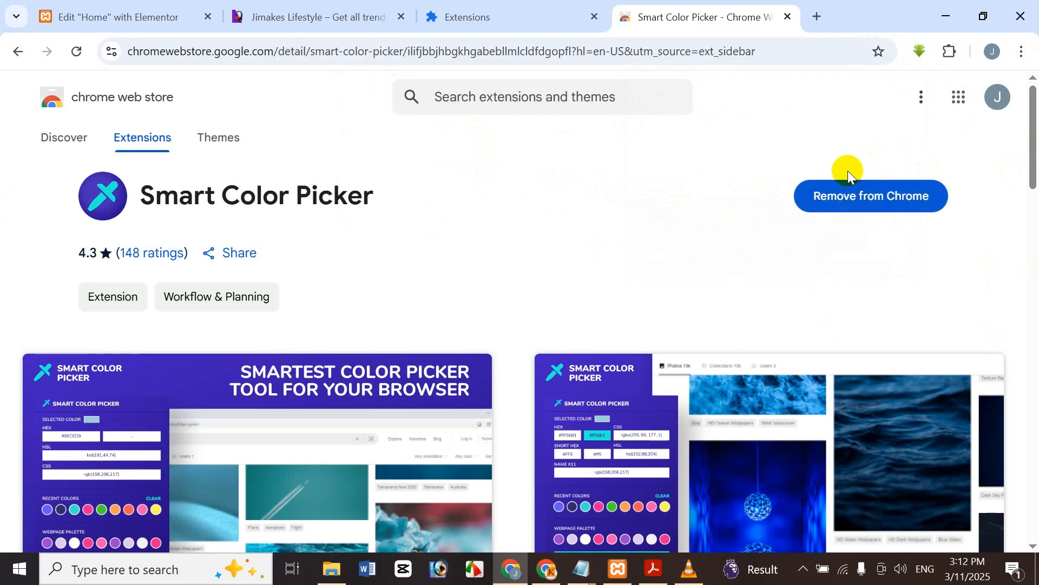
pyautogui.click(788, 16)
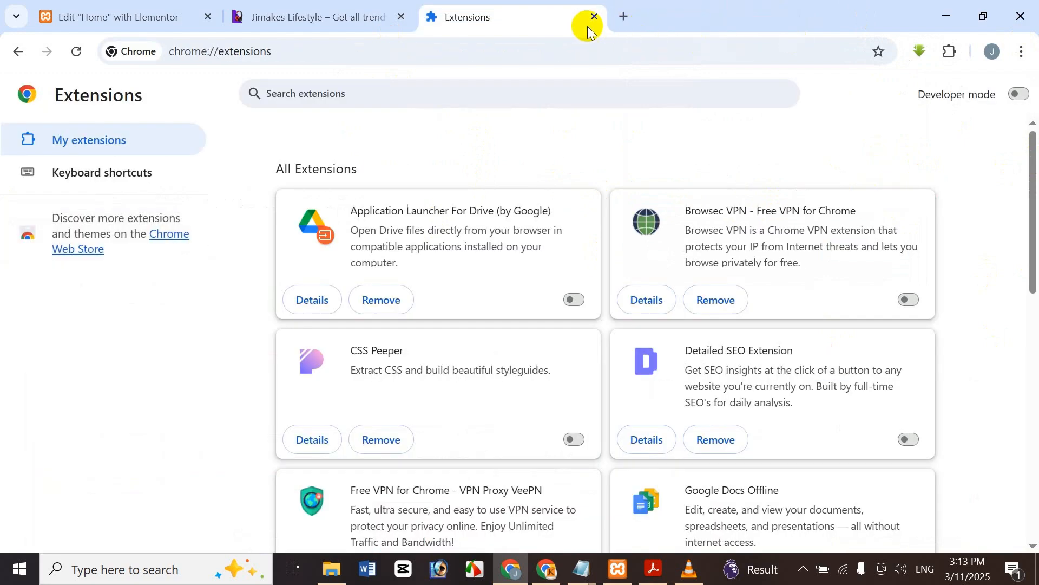
pyautogui.click(593, 17)
# Step: Pin the Smart Color Picker extension so that it is always available in the browser
pyautogui.hotkey('ctrl', 't')
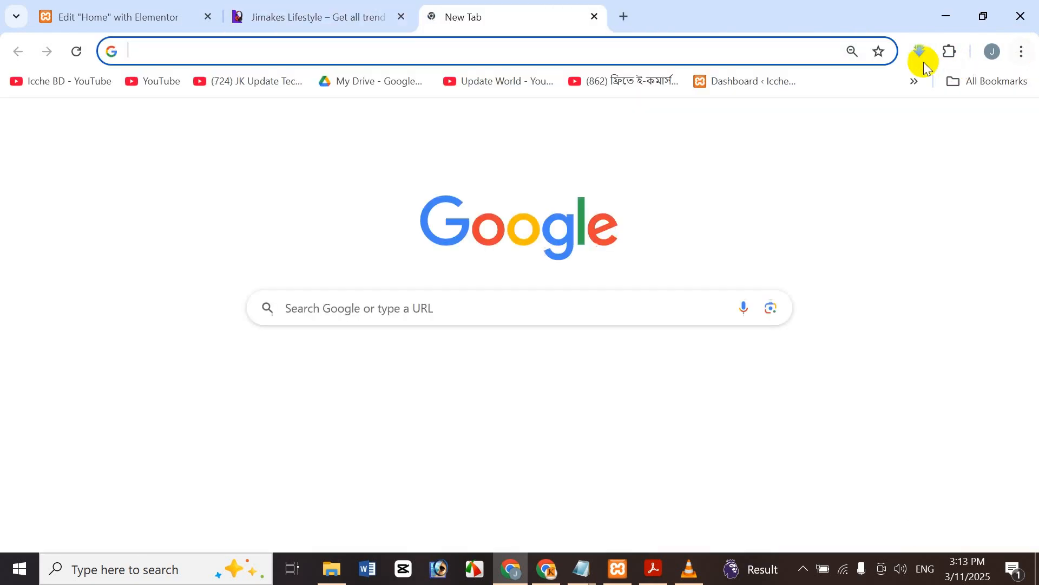
pyautogui.click(950, 52)
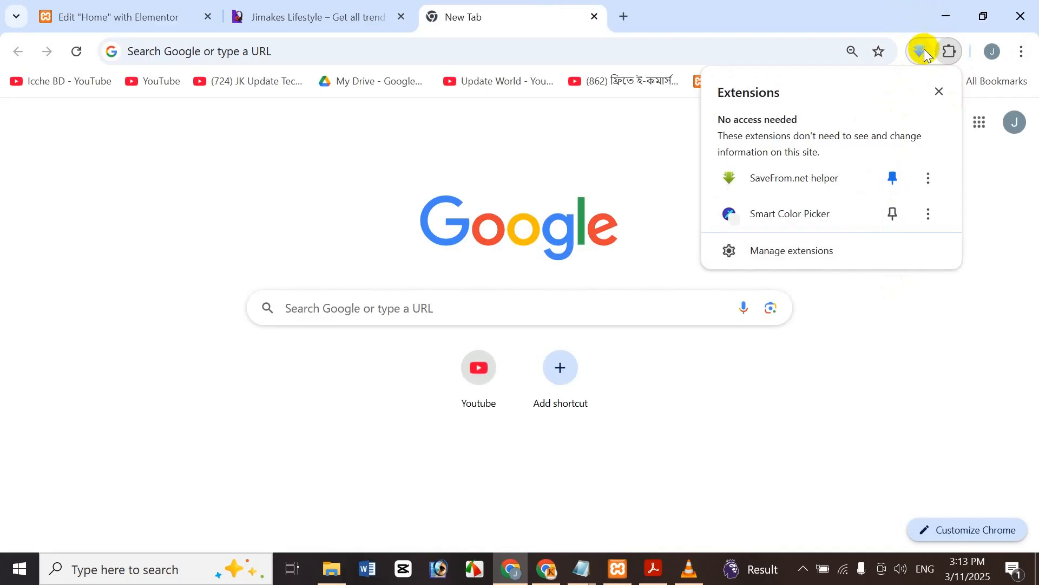
pyautogui.click(894, 216)
pyautogui.click(896, 367)
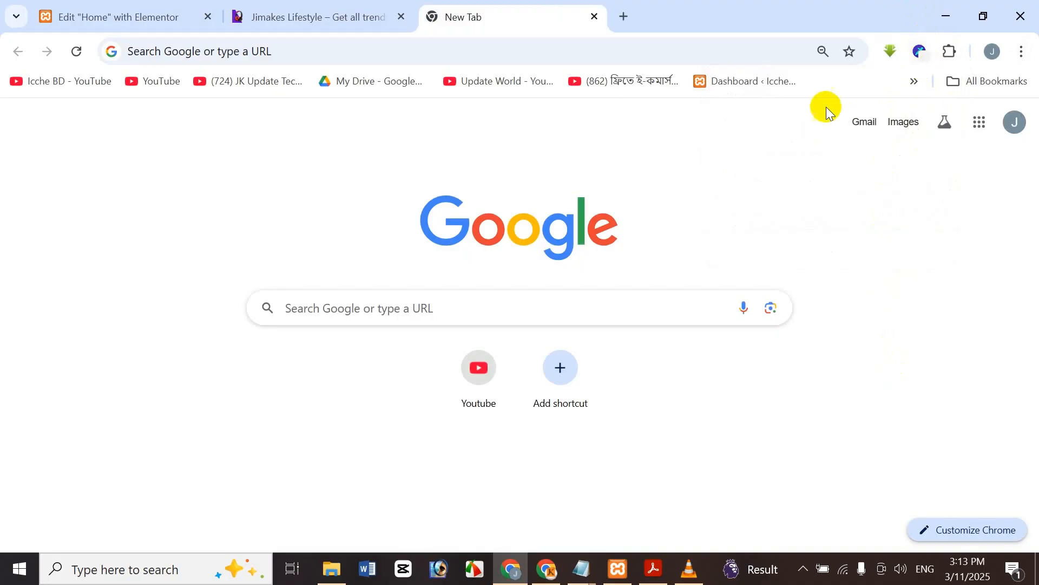
# Step: Pick the purple at the left side of the reference site's hero background with Smart Color Picker
pyautogui.click(359, 9)
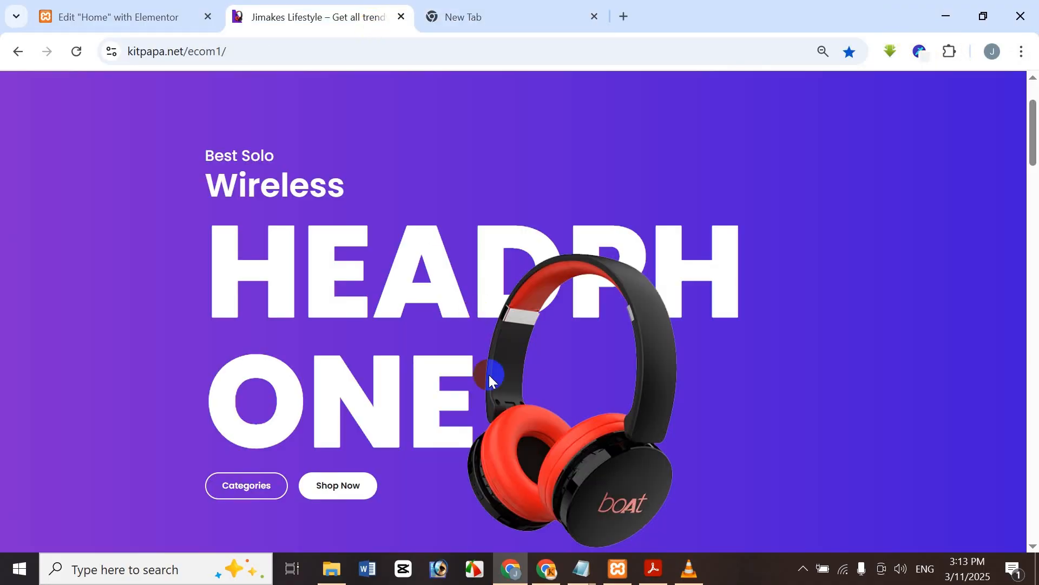
pyautogui.click(919, 54)
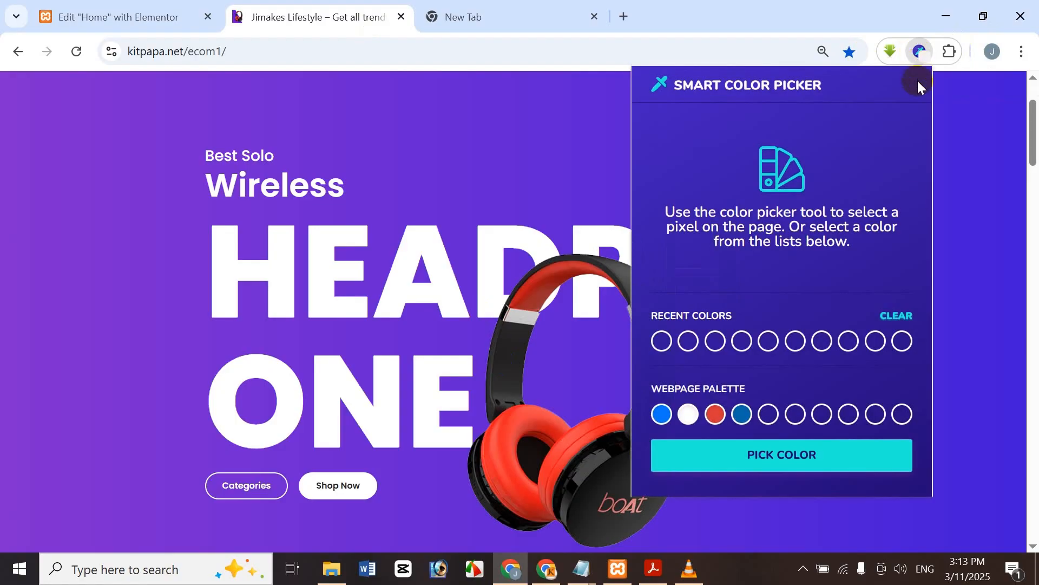
pyautogui.click(880, 460)
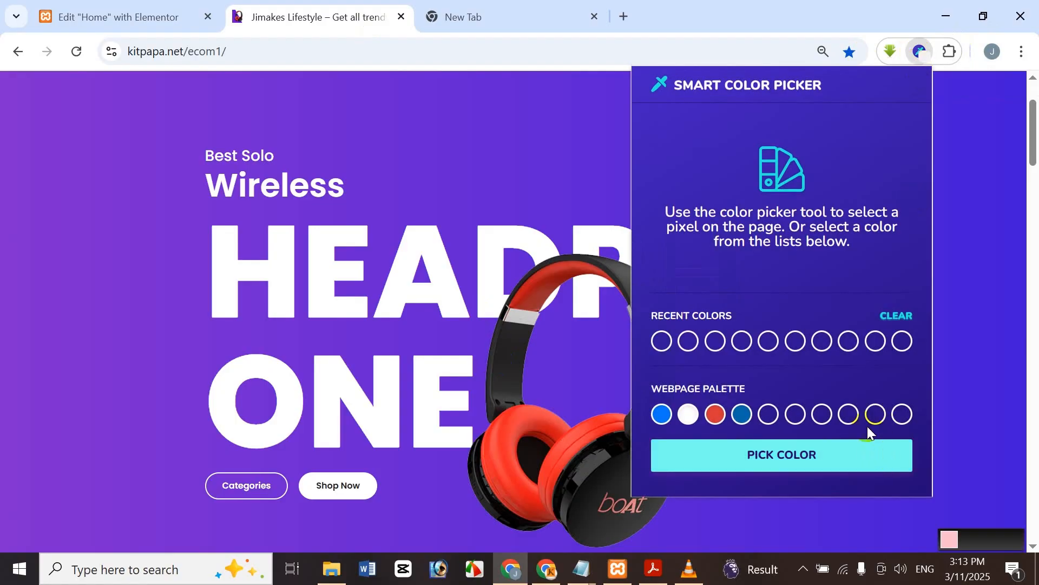
pyautogui.click(670, 461)
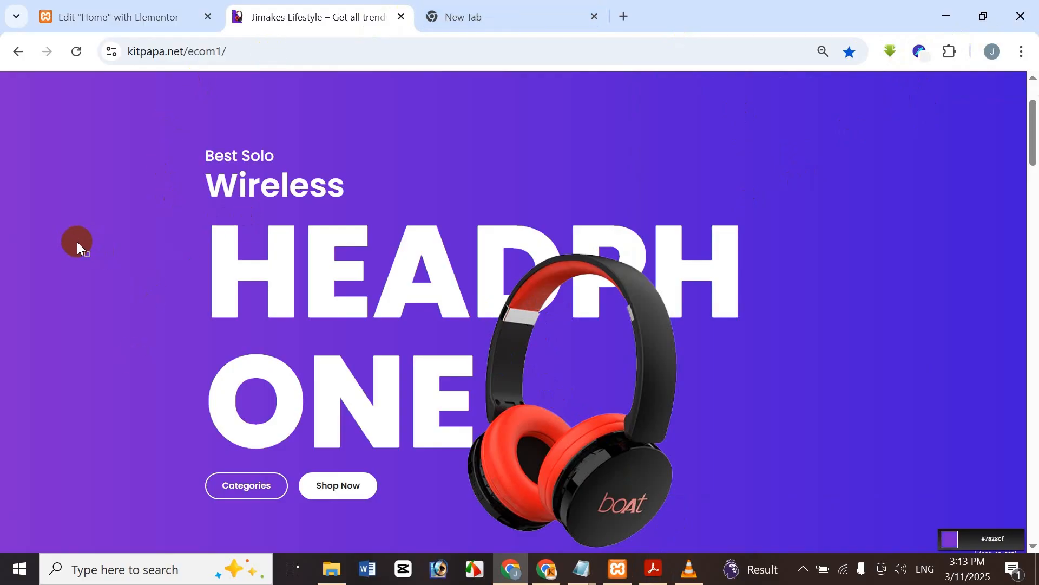
pyautogui.click(66, 221)
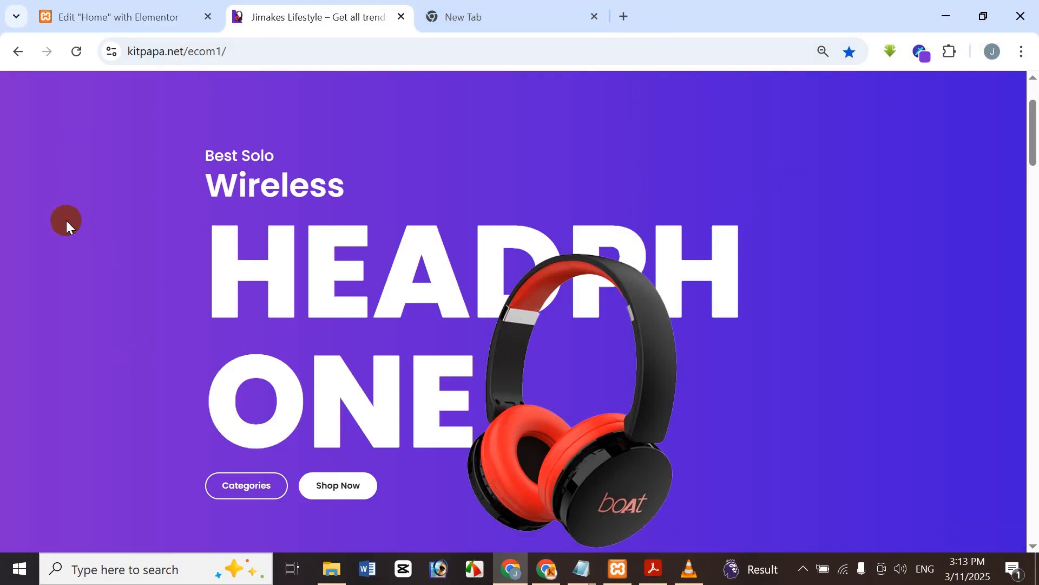
# Step: Copy the hex code #7A28CF of the picked purple from Smart Color Picker
pyautogui.click(931, 53)
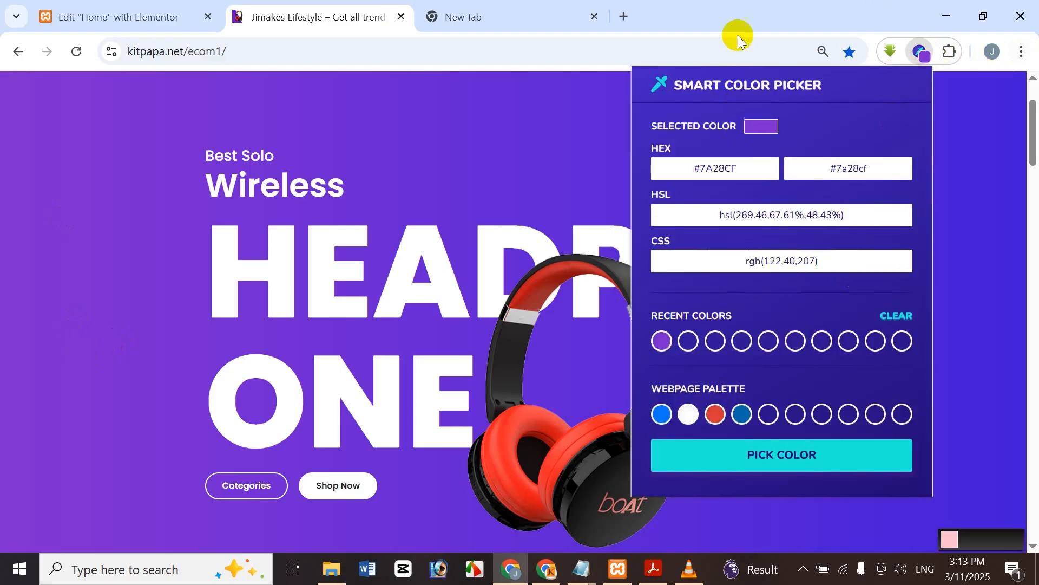
pyautogui.click(772, 177)
pyautogui.click(842, 176)
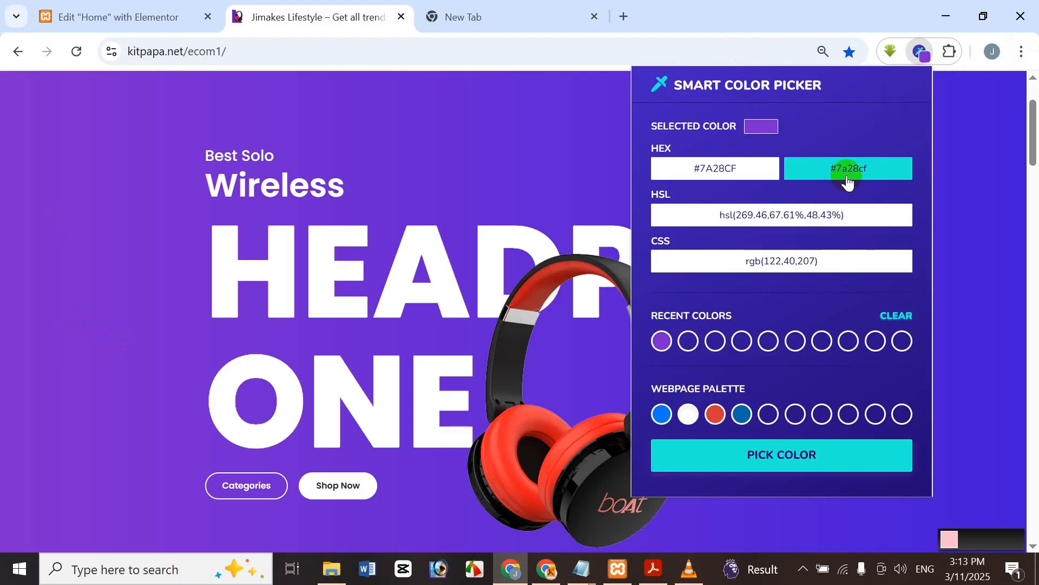
pyautogui.click(708, 179)
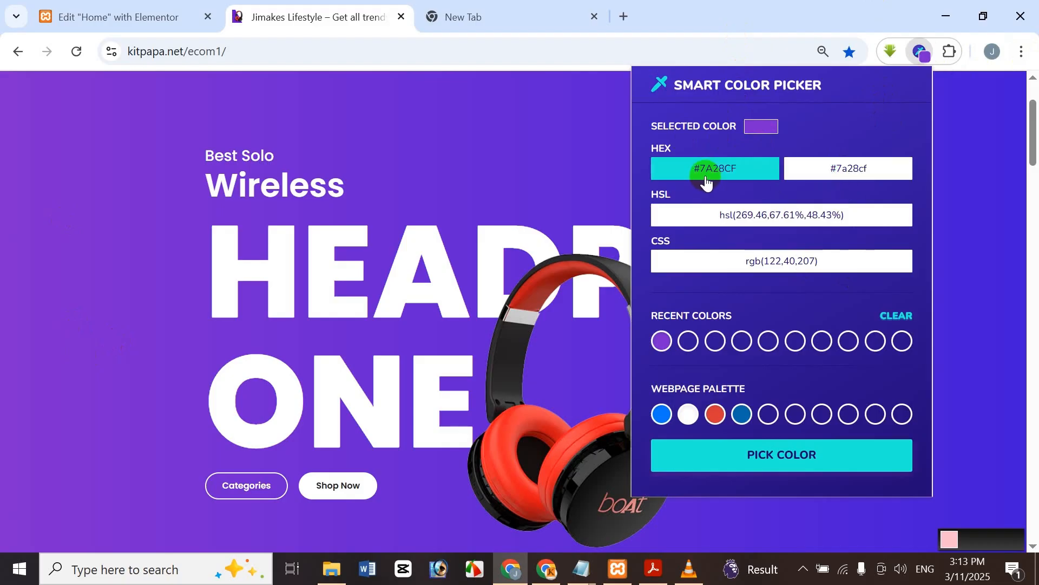
pyautogui.click(752, 181)
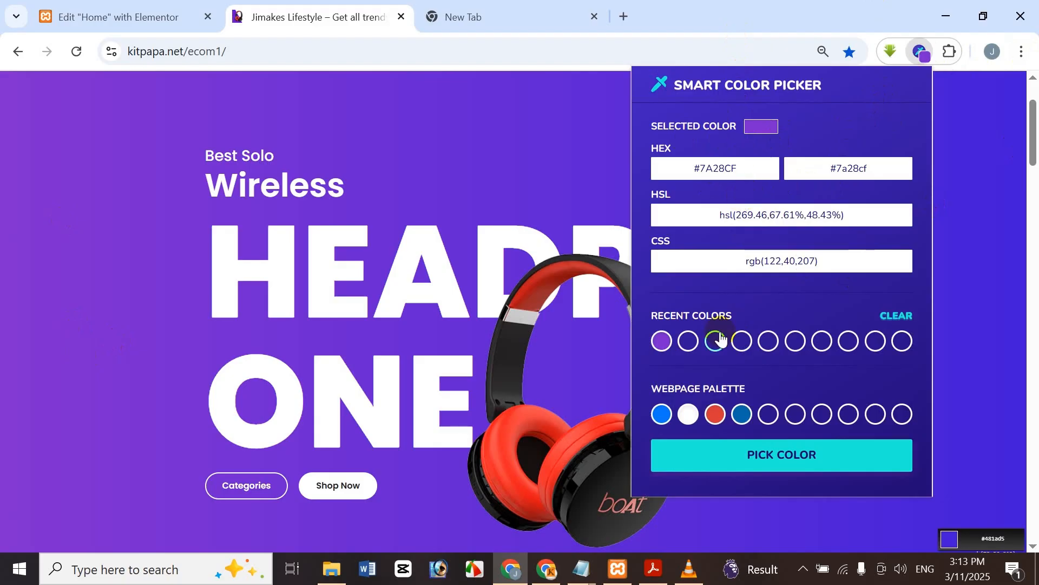
pyautogui.click(737, 167)
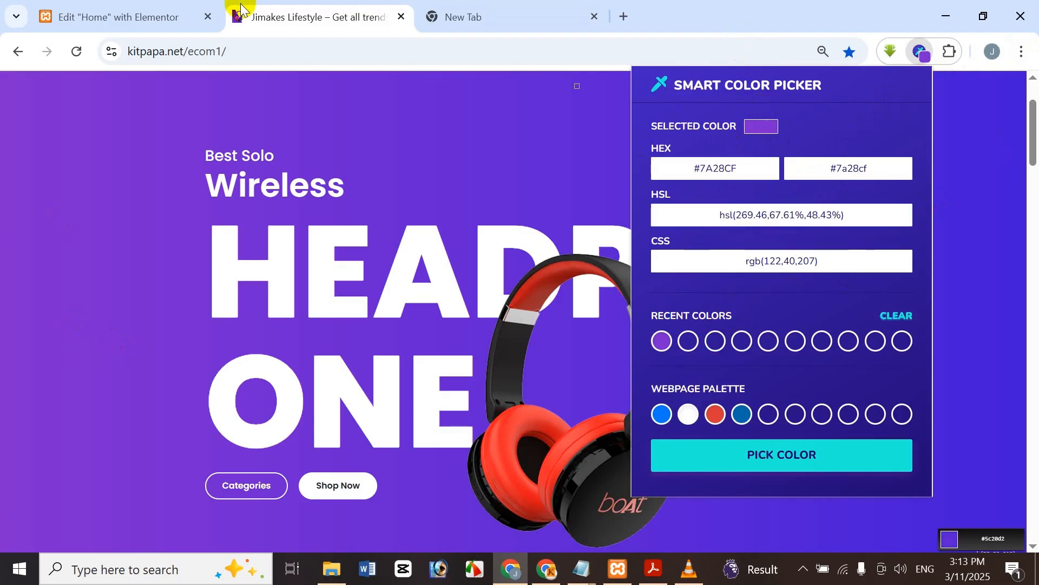
# Step: Return to the Elementor editor and set the first color of the hero container's background gradient to #7A28CF
pyautogui.click(81, 12)
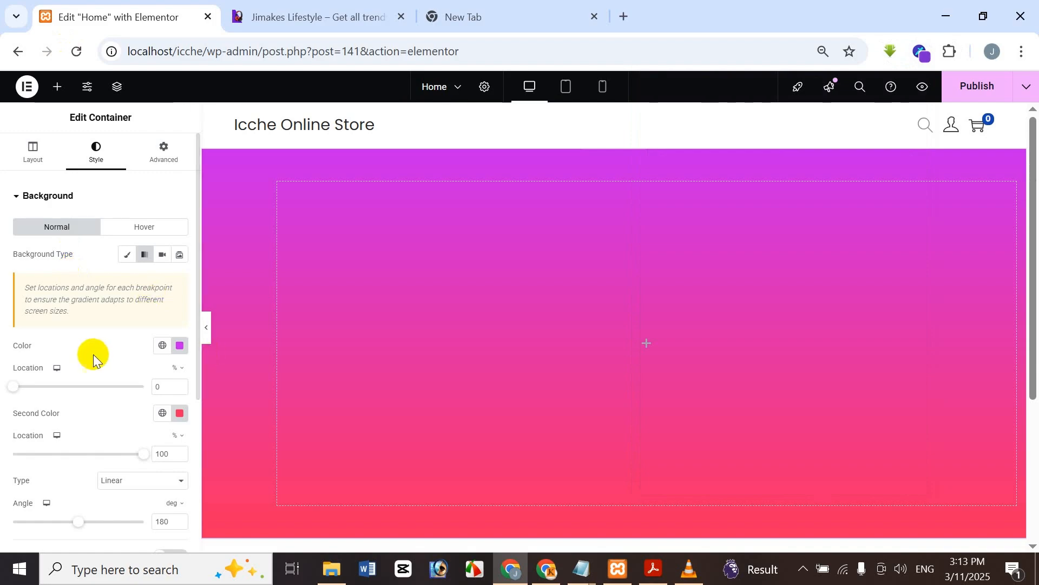
pyautogui.click(177, 349)
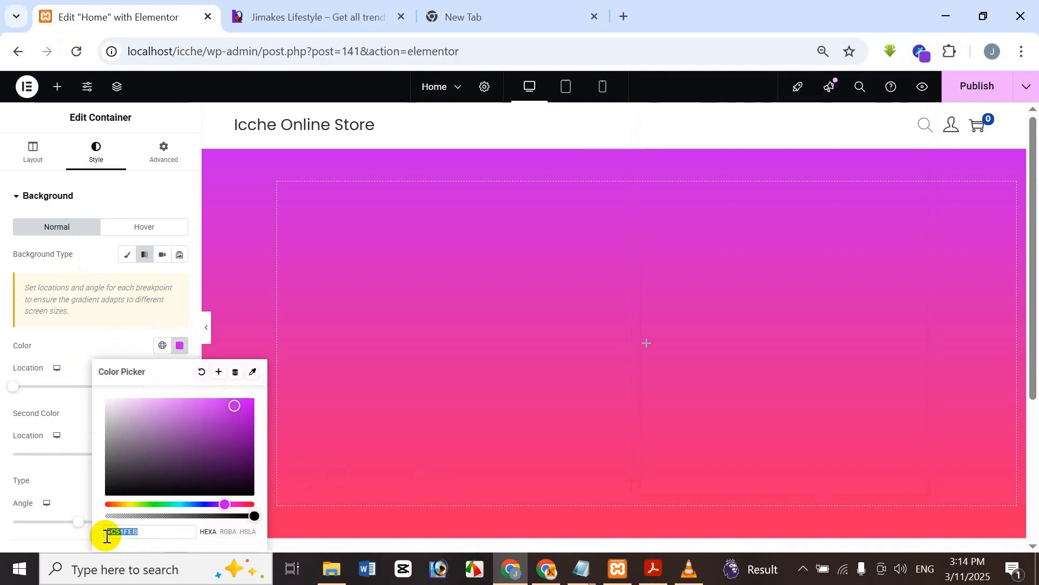
pyautogui.press('BackSpace')
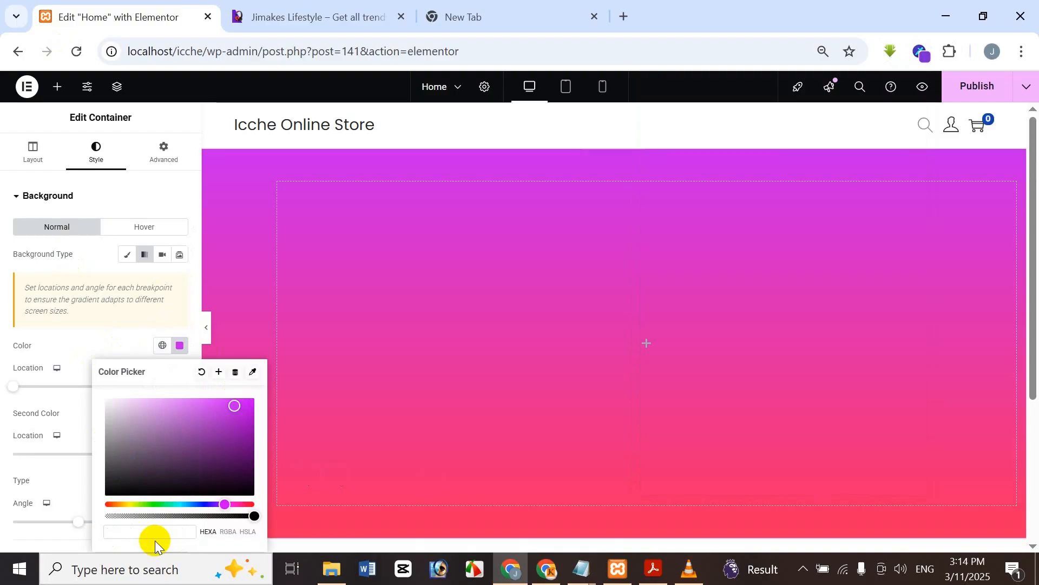
pyautogui.write('#7A28CF')
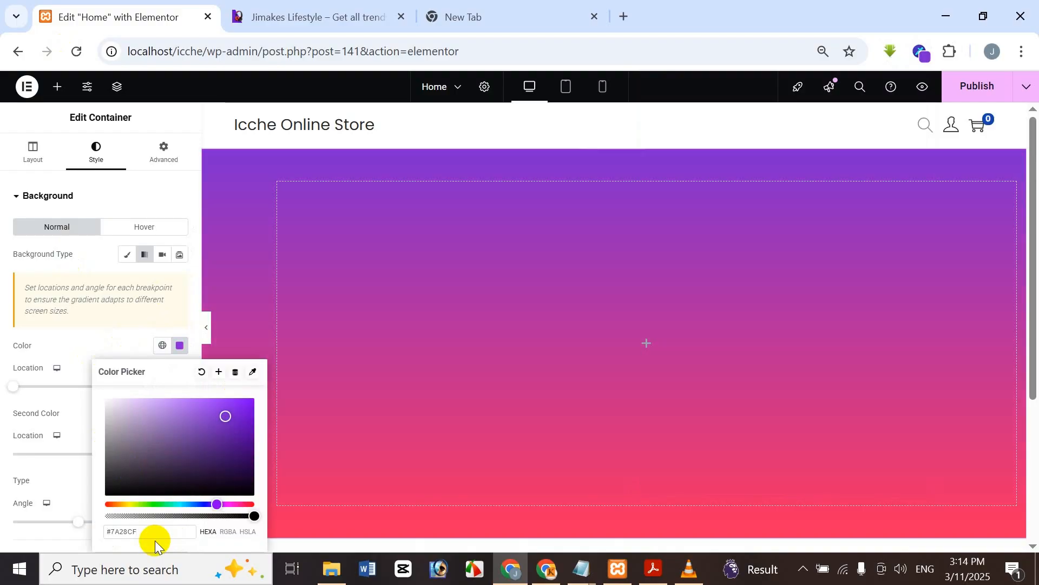
pyautogui.click(158, 116)
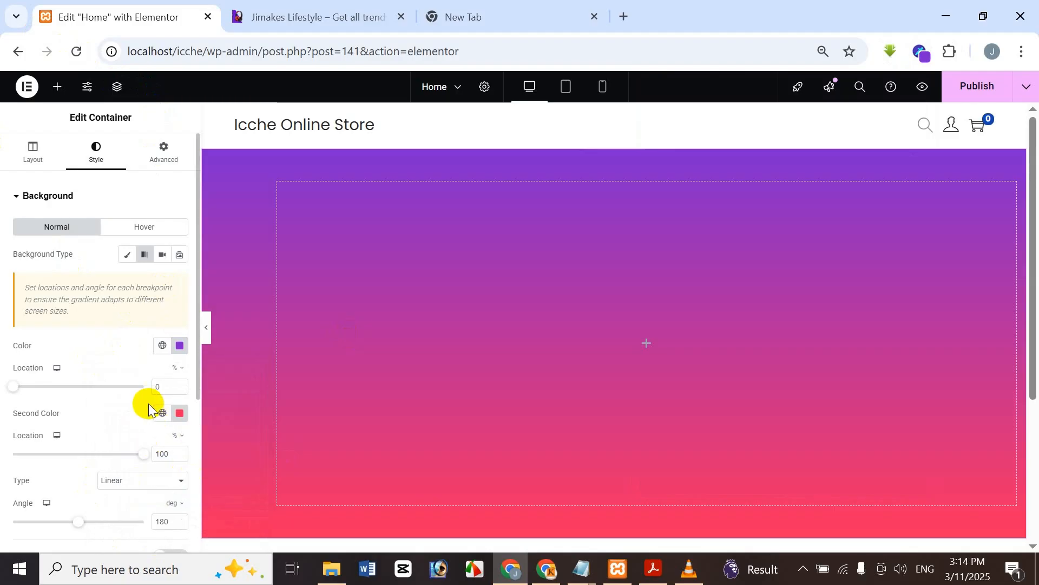
# Step: Pick the blue-violet at the right side of the reference site's hero background with Smart Color Picker and copy its hex code #471AD4
pyautogui.click(371, 8)
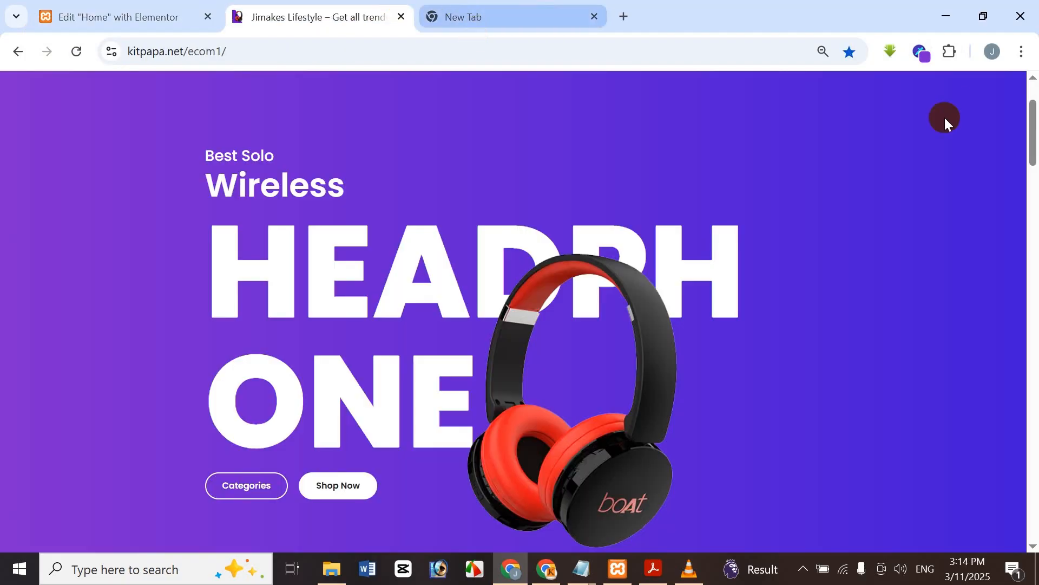
pyautogui.click(921, 53)
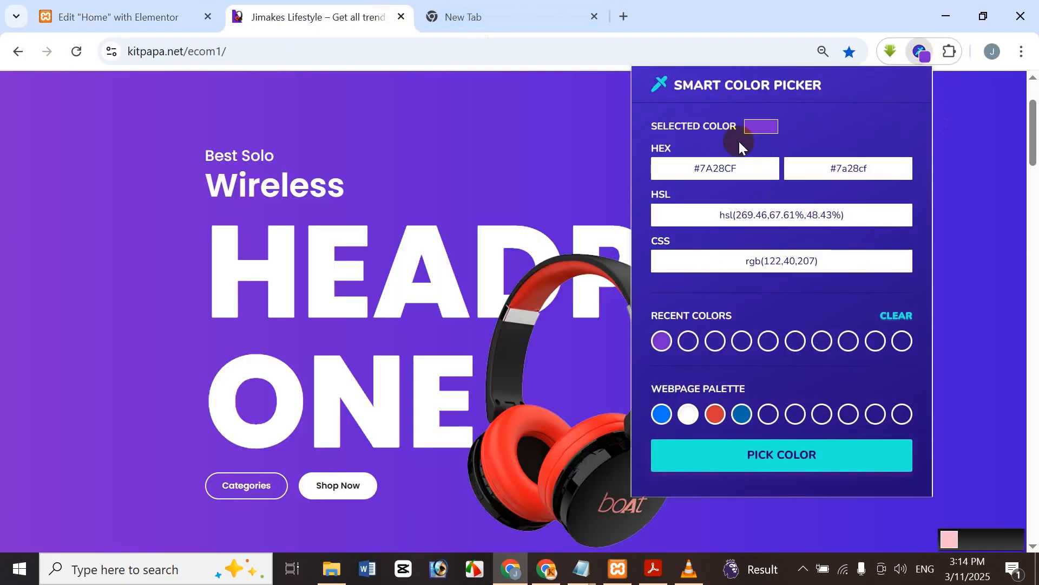
pyautogui.click(745, 462)
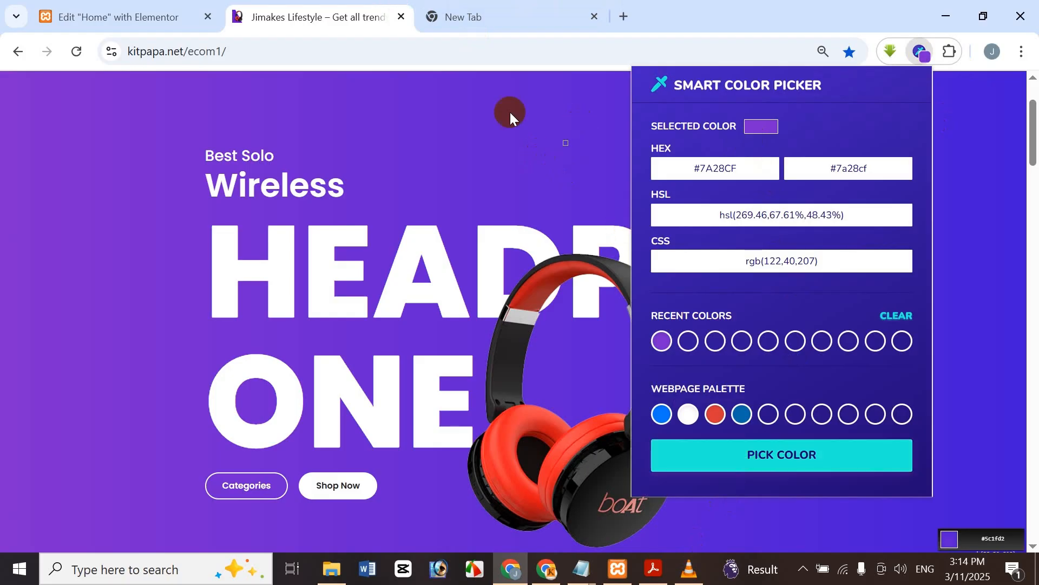
pyautogui.click(517, 155)
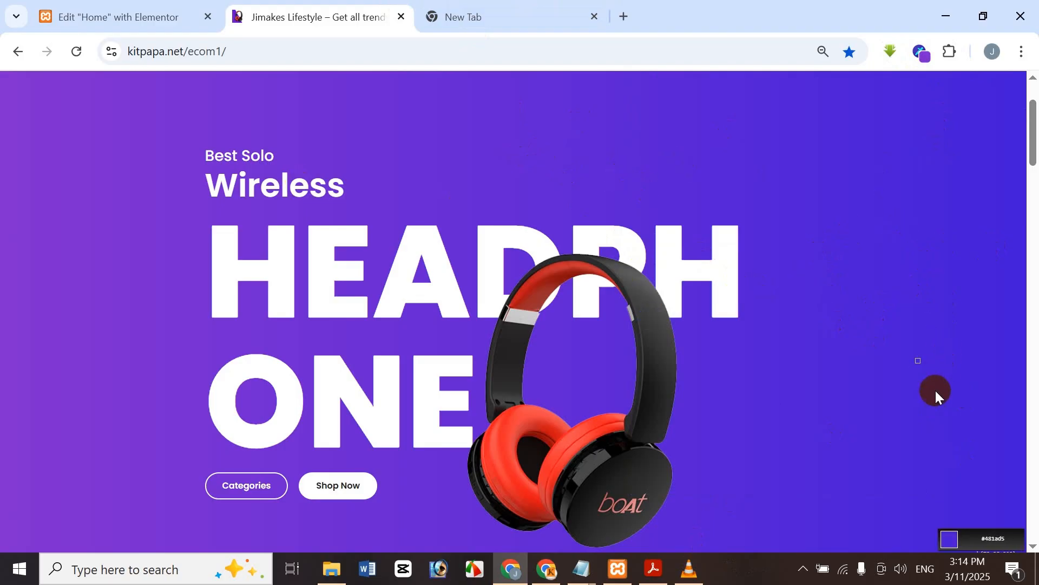
pyautogui.click(936, 391)
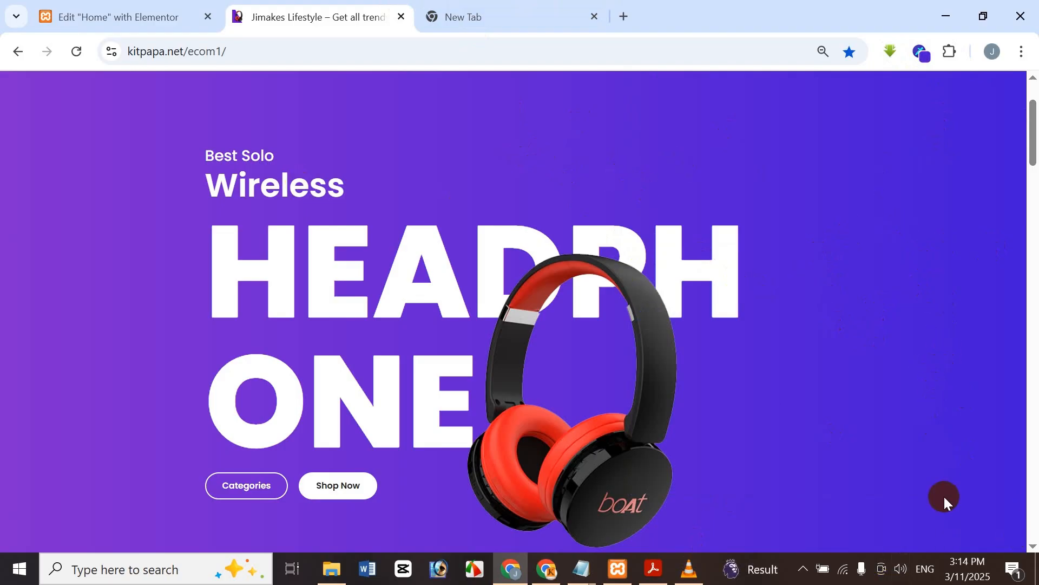
pyautogui.click(921, 51)
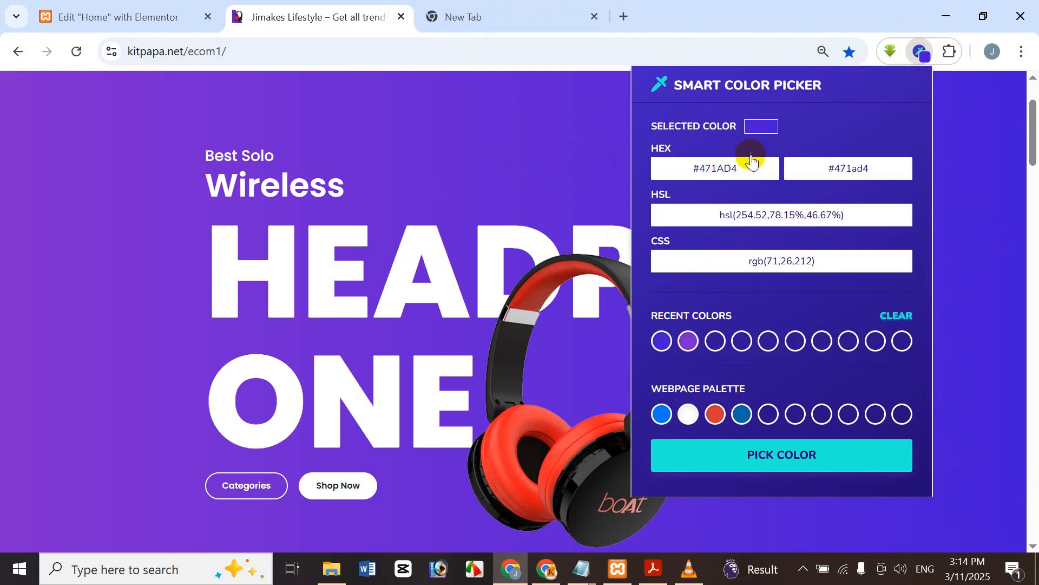
pyautogui.click(764, 453)
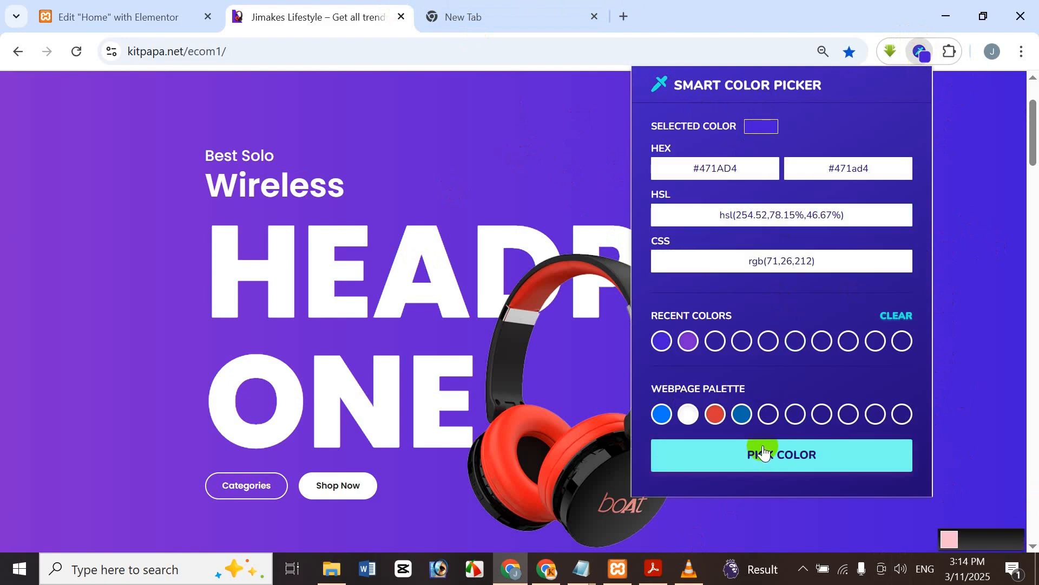
pyautogui.click(742, 169)
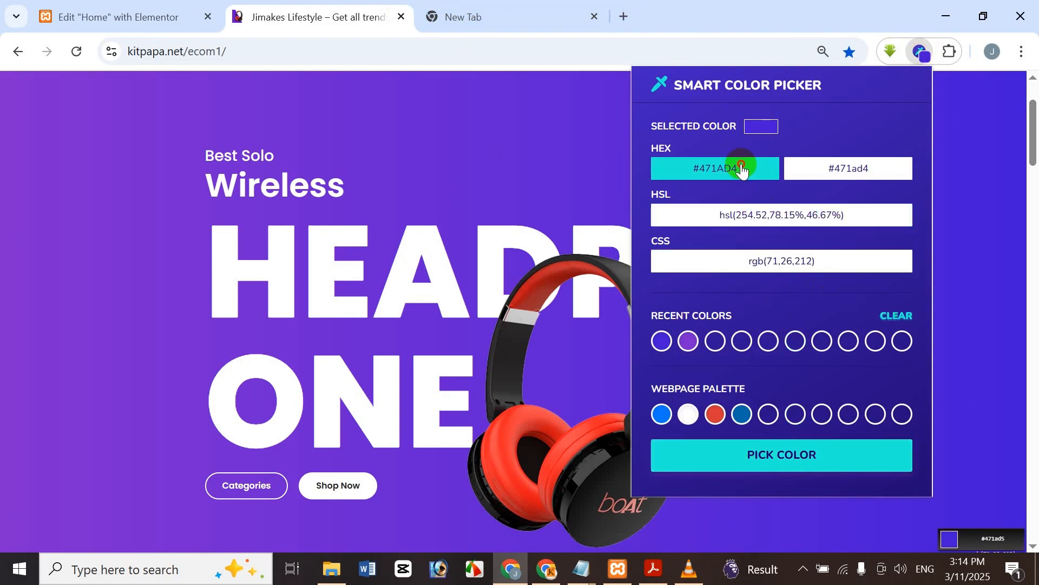
# Step: Set the second color of the hero container's background gradient in Elementor to #471AD4
pyautogui.click(124, 17)
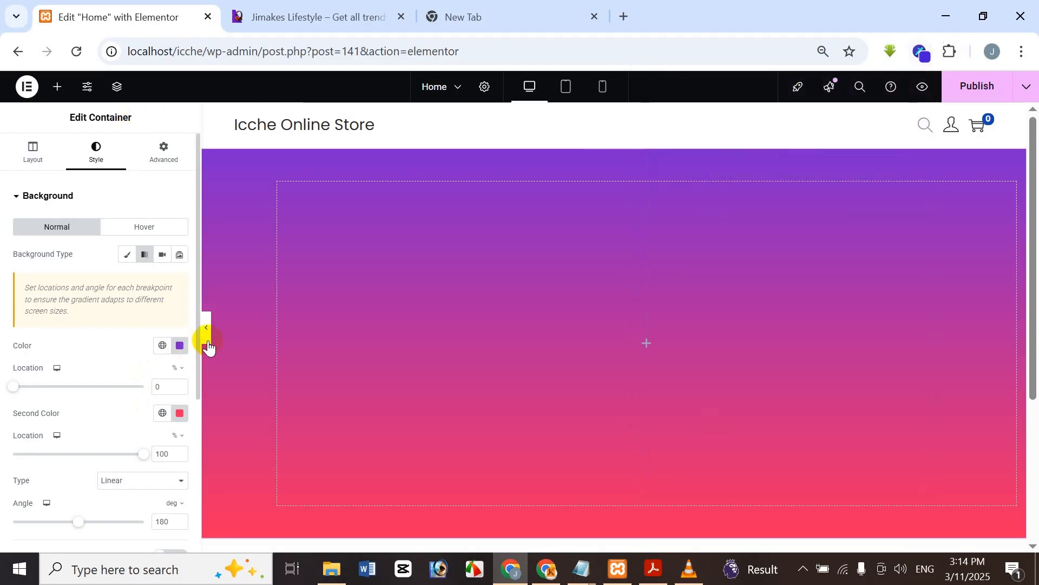
pyautogui.click(180, 413)
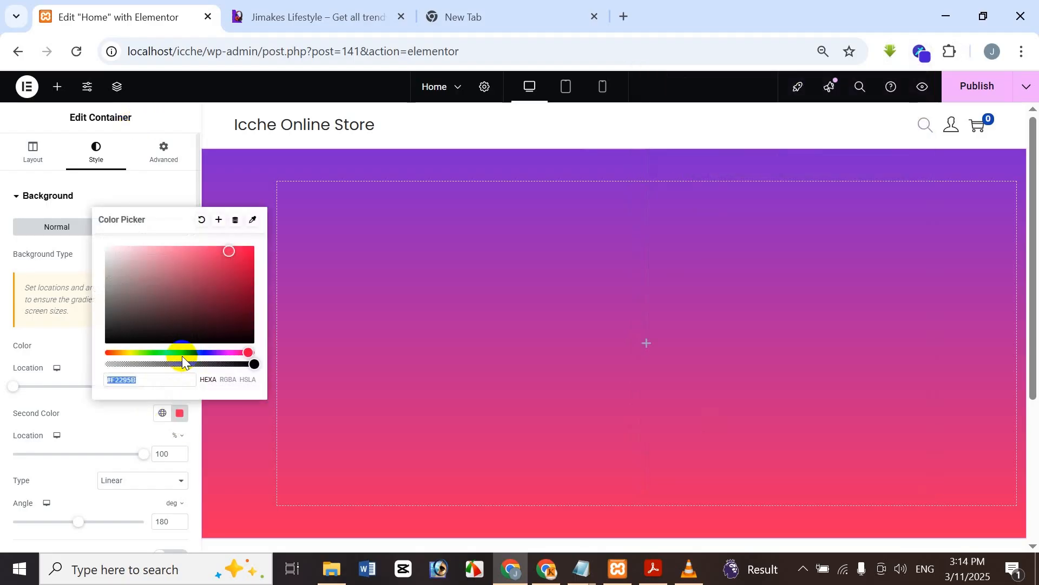
pyautogui.write('#471AD4')
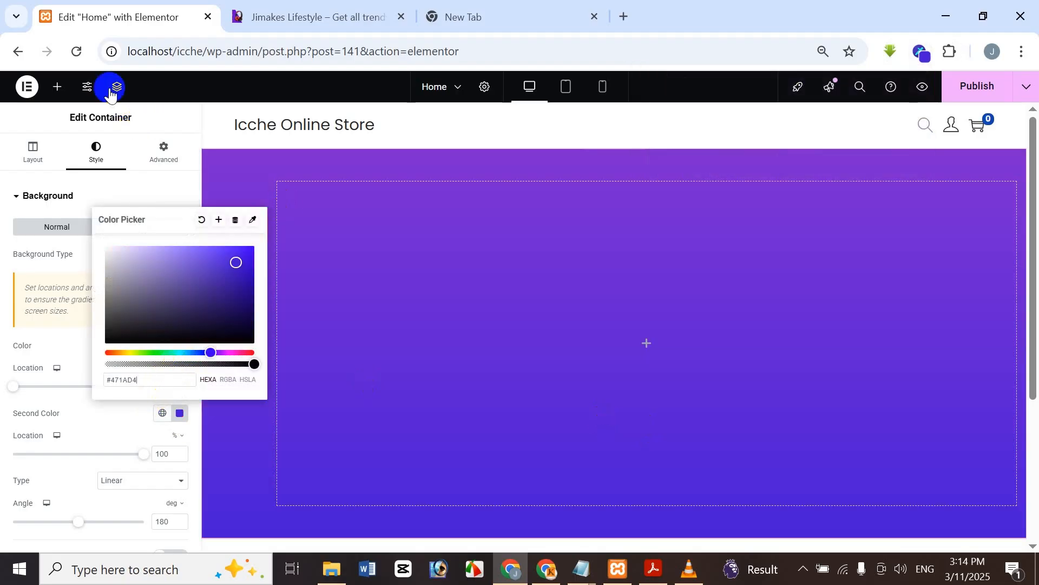
pyautogui.click(138, 124)
# Step: Check the gradient direction on the reference site and try different angles for the hero container's linear gradient
pyautogui.click(339, 11)
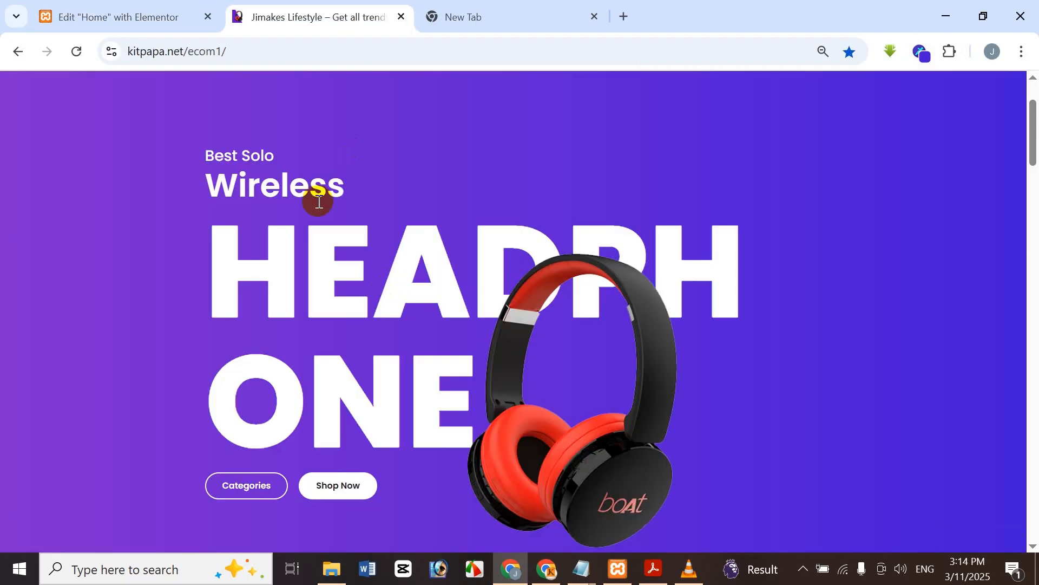
pyautogui.click(125, 22)
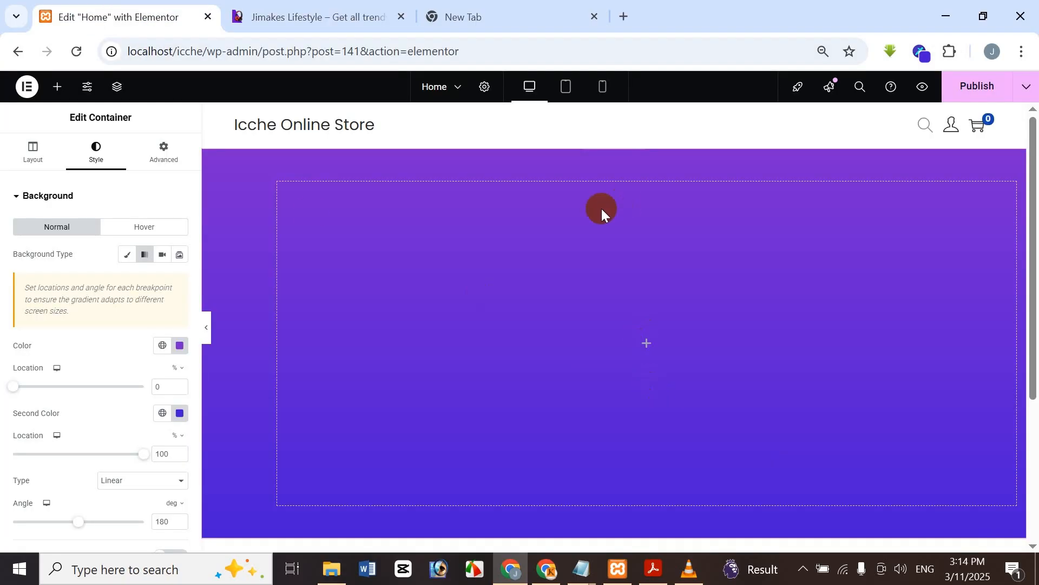
pyautogui.click(351, 13)
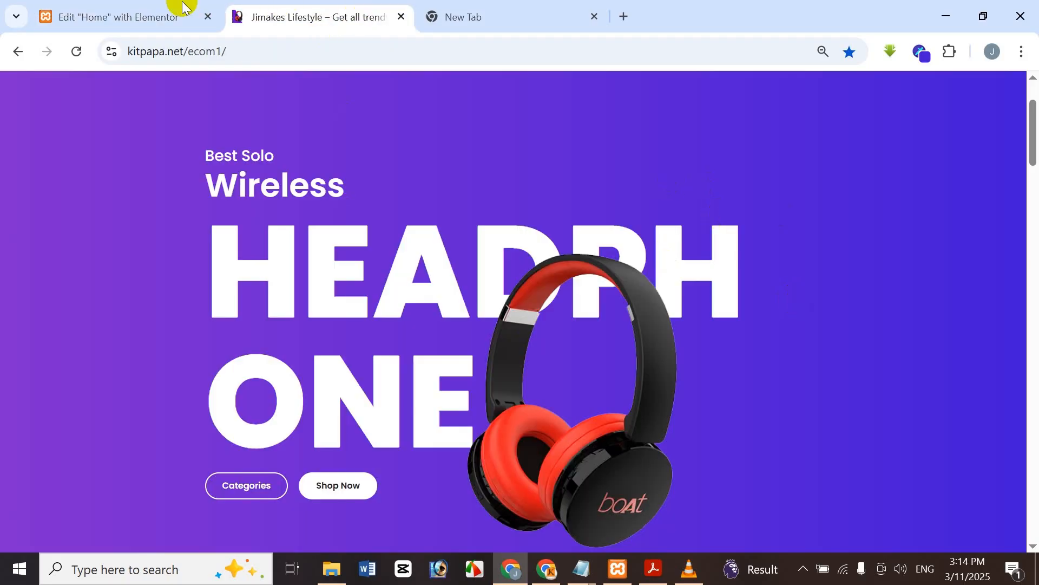
pyautogui.click(94, 12)
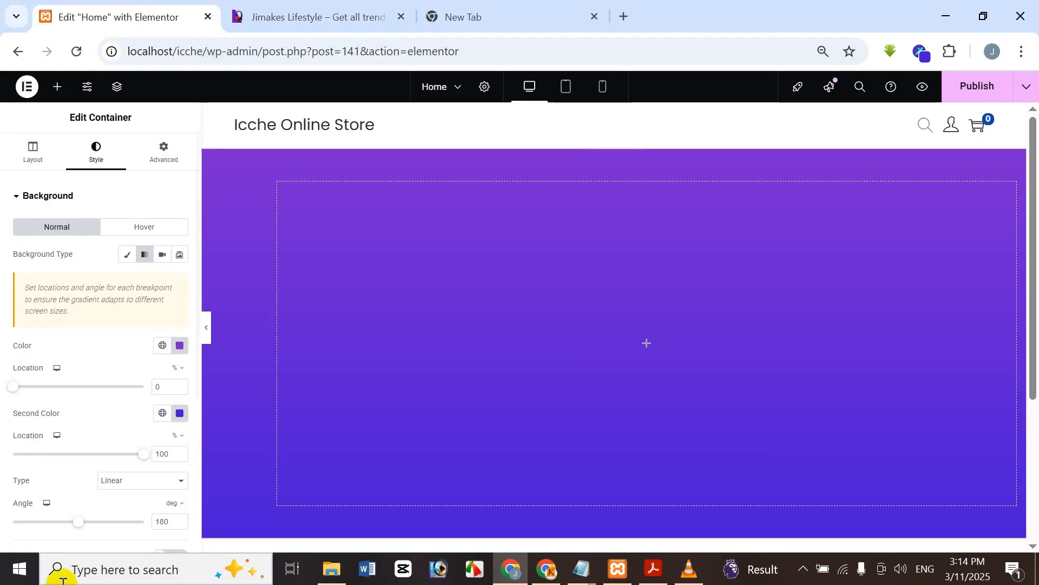
pyautogui.scroll(-3, 79, 454)
pyautogui.scroll(2, 76, 450)
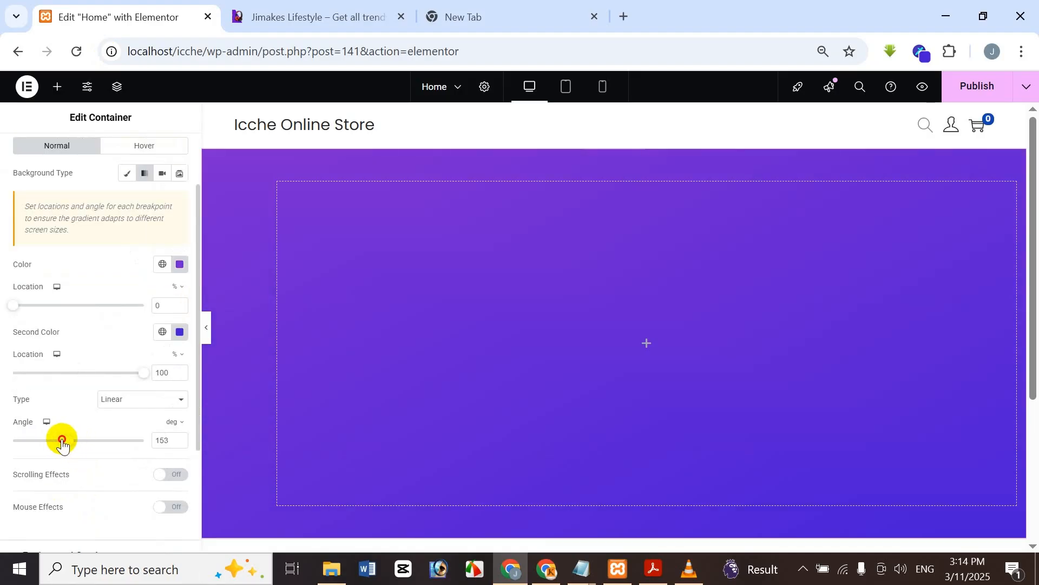
pyautogui.moveTo(62, 443); pyautogui.dragTo(107, 411)
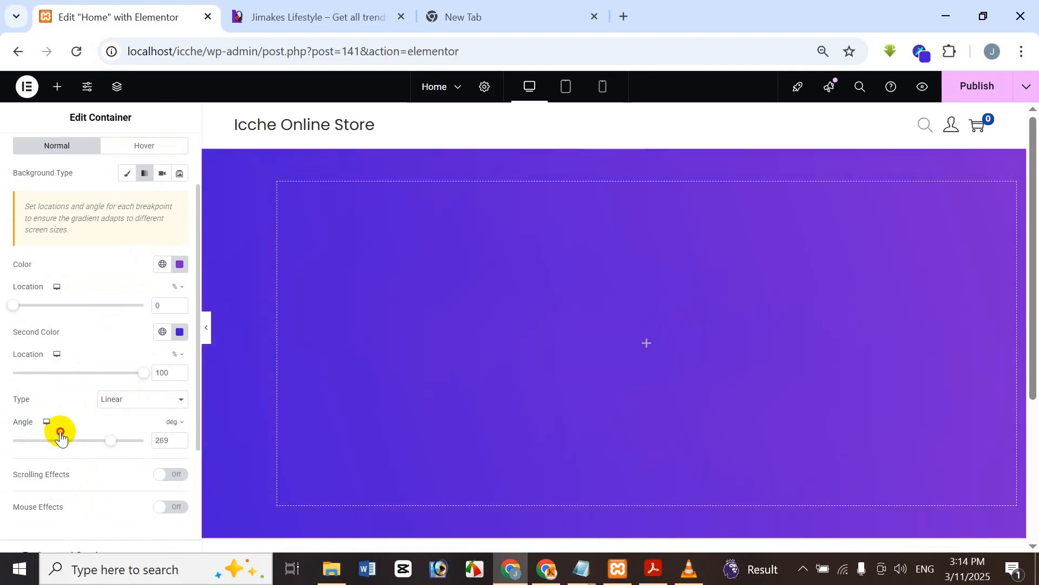
pyautogui.moveTo(60, 436)
pyautogui.mouseDown()
pyautogui.moveTo(63, 452)
pyautogui.moveTo(67, 443)
pyautogui.moveTo(73, 451)
pyautogui.mouseUp()
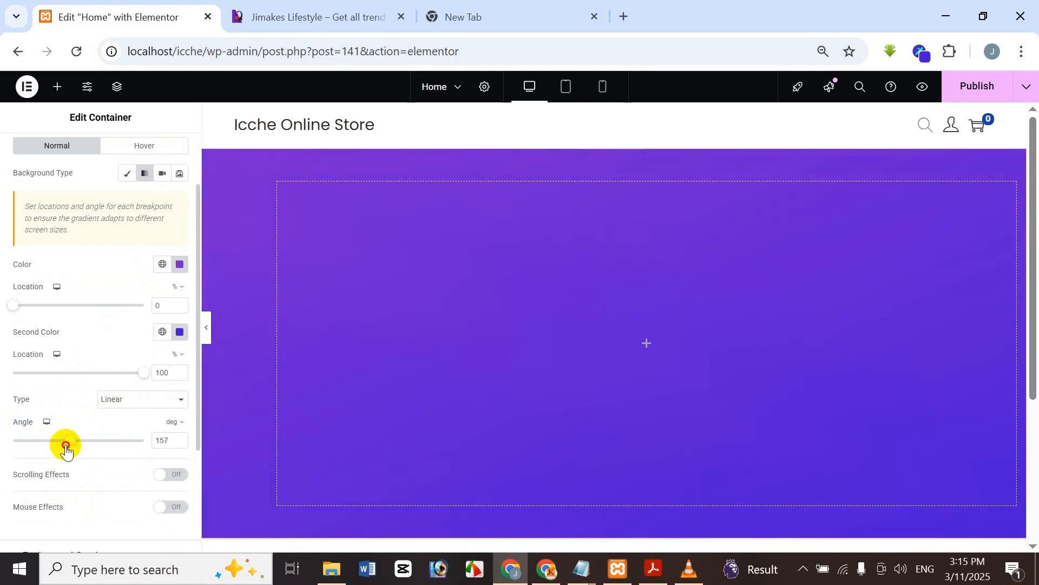
# Step: Set the hero container's gradient angle to 125 degrees and compare the background with the reference site's hero
pyautogui.moveTo(179, 433); pyautogui.dragTo(112, 447)
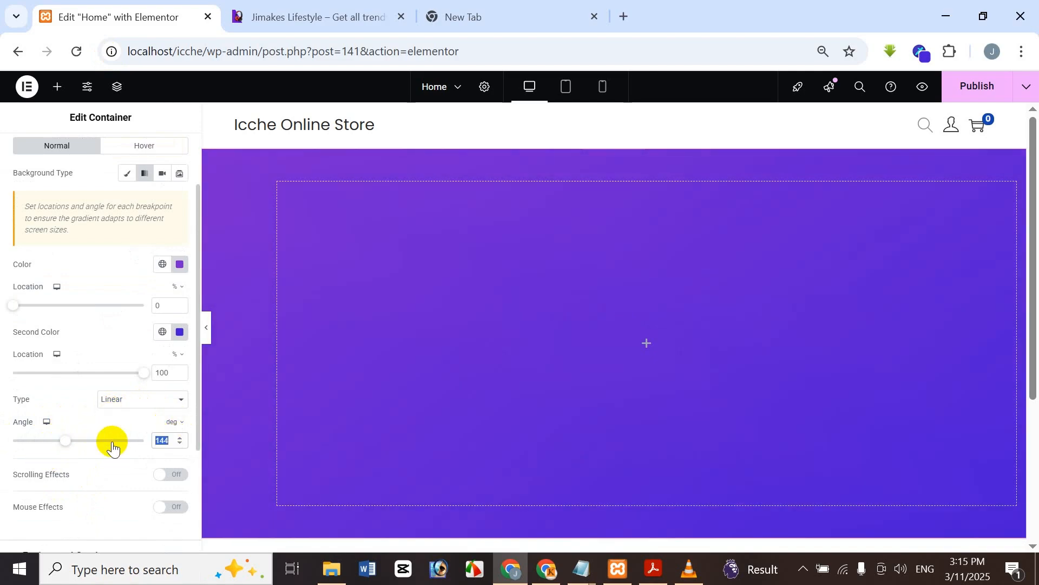
pyautogui.write('125')
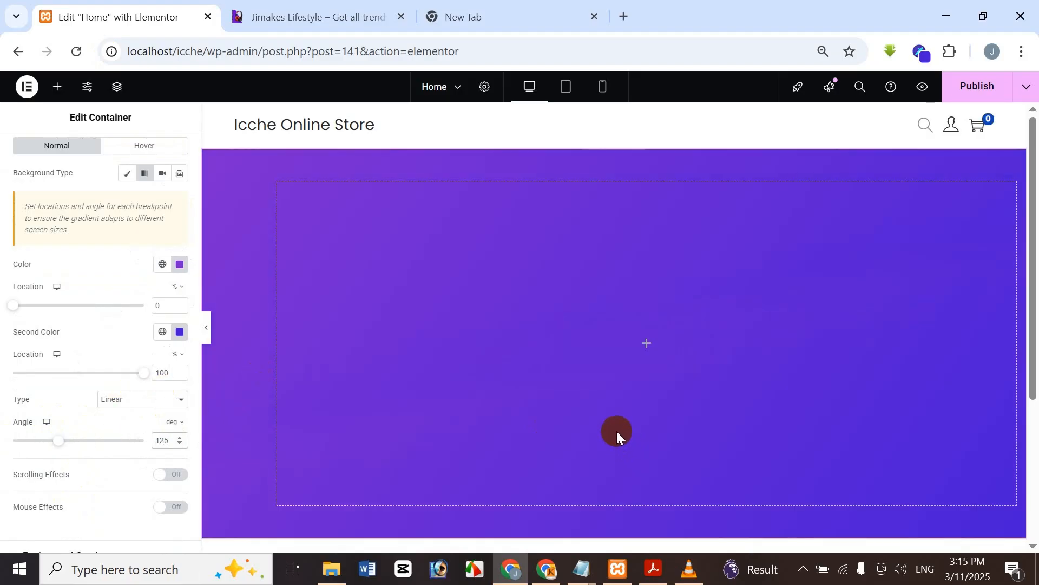
pyautogui.press('BackSpace')
pyautogui.press('BackSpace')
pyautogui.write('50')
pyautogui.press('BackSpace')
pyautogui.write('25')
pyautogui.click(369, 10)
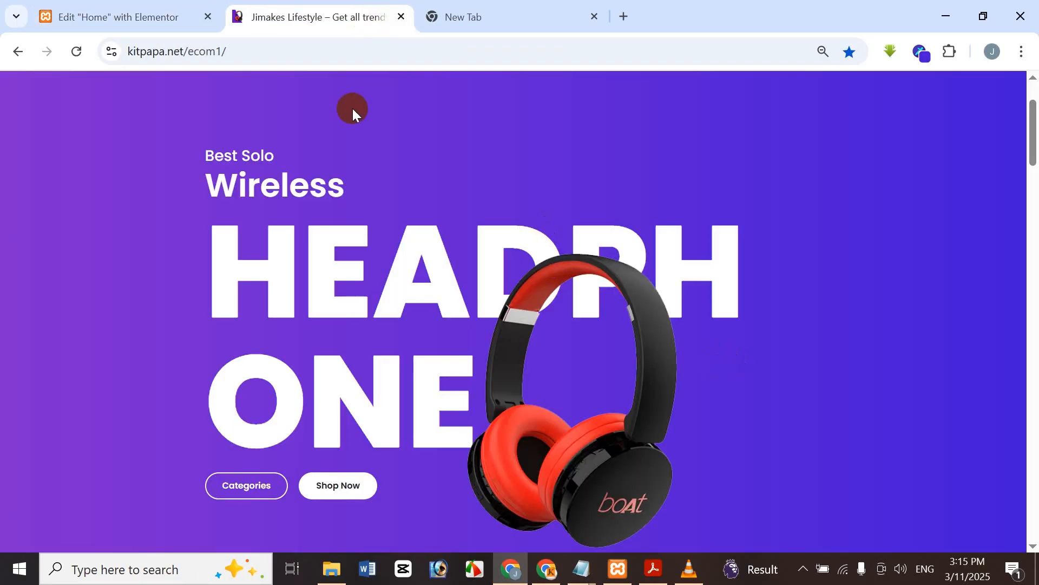
pyautogui.click(106, 10)
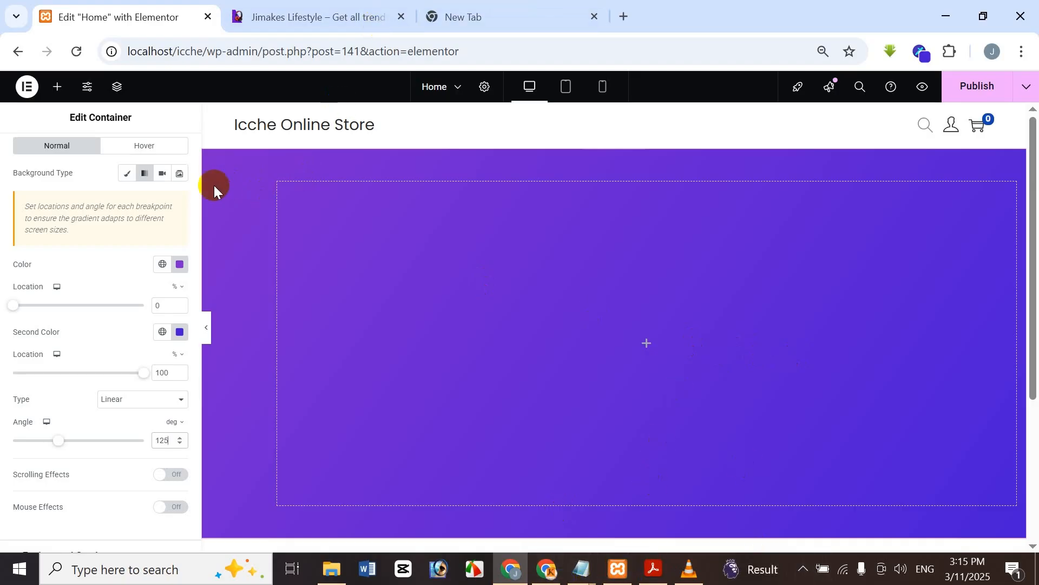
pyautogui.click(349, 9)
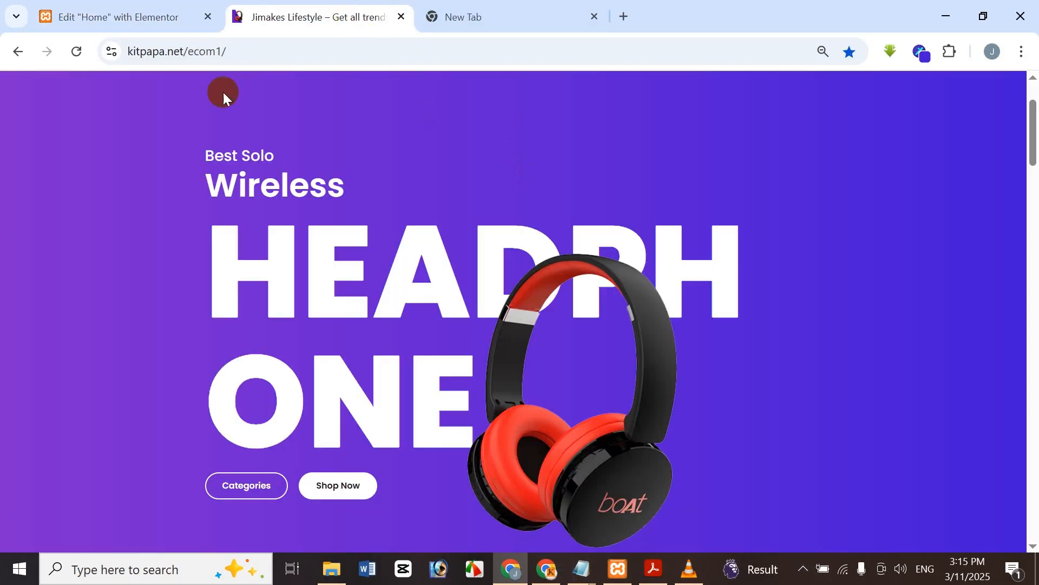
pyautogui.click(100, 8)
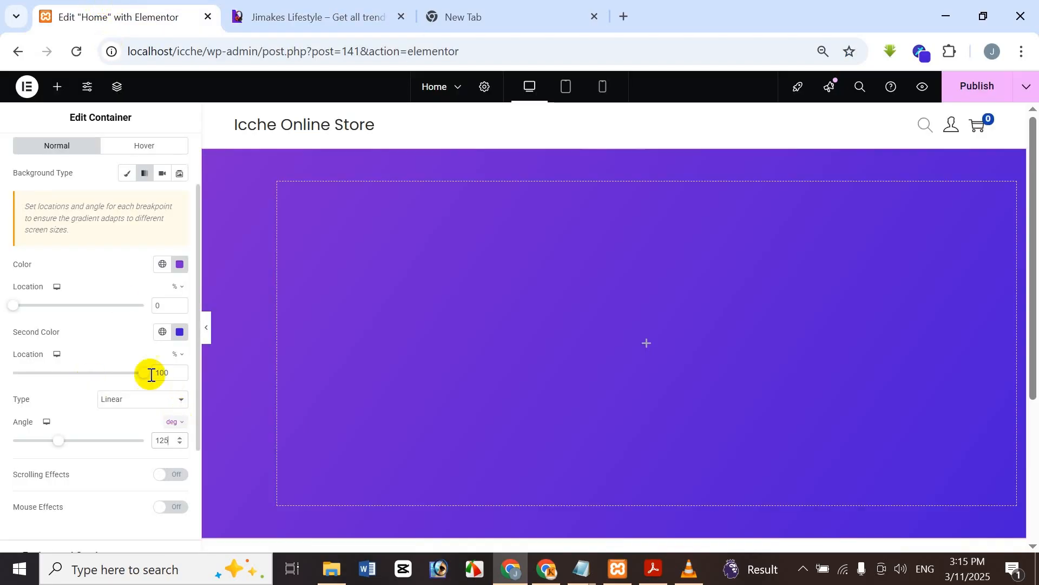
pyautogui.scroll(3, 62, 285)
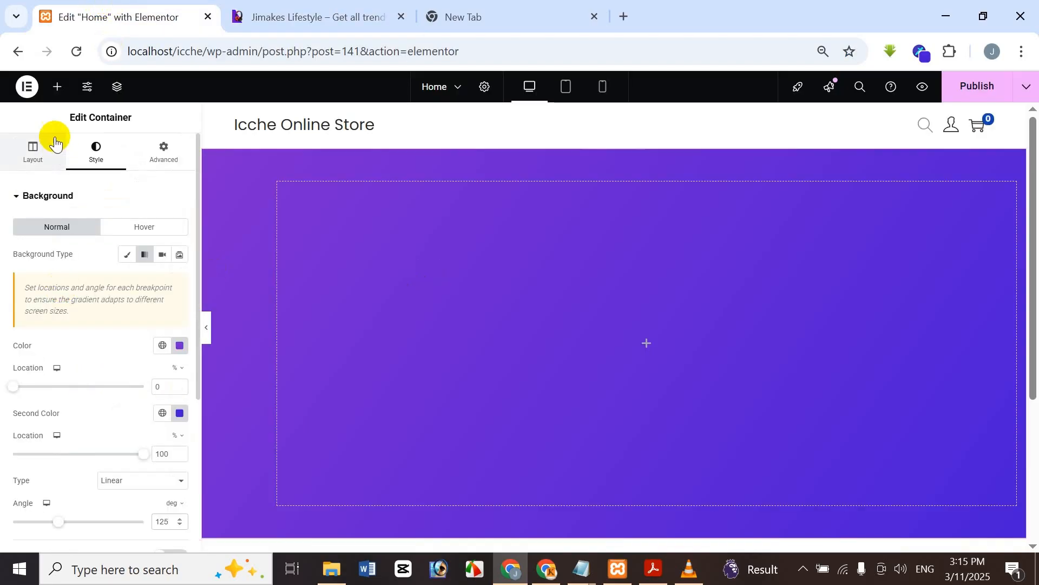
# Step: Add a Heading widget inside the hero container
pyautogui.click(33, 149)
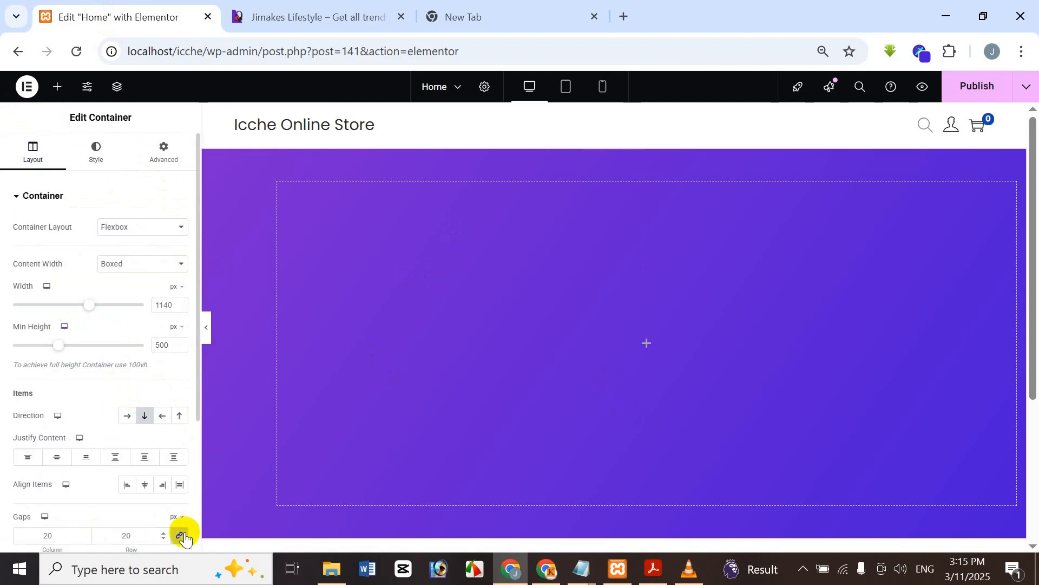
pyautogui.click(61, 89)
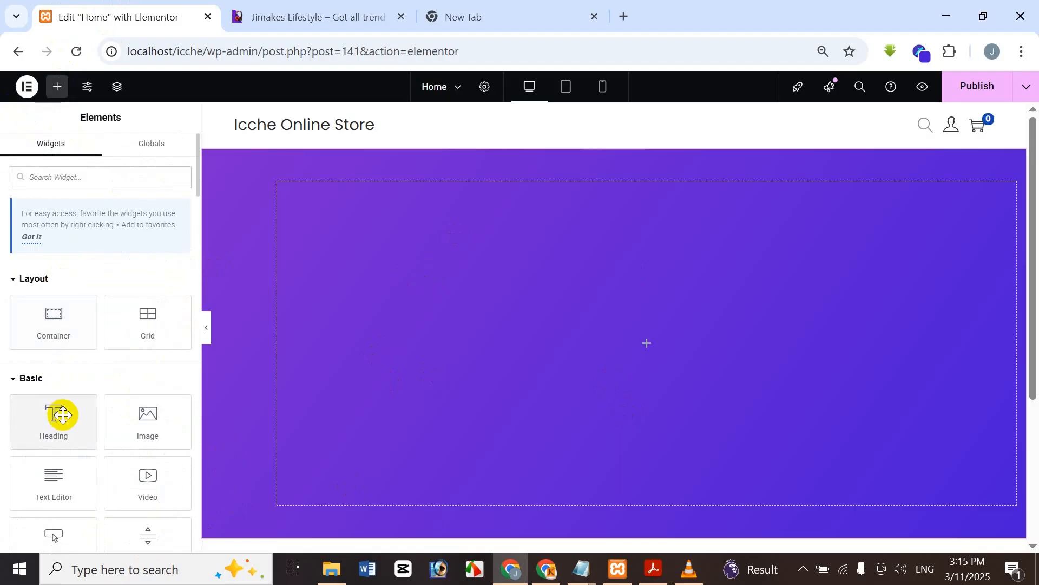
pyautogui.moveTo(61, 414); pyautogui.dragTo(629, 374)
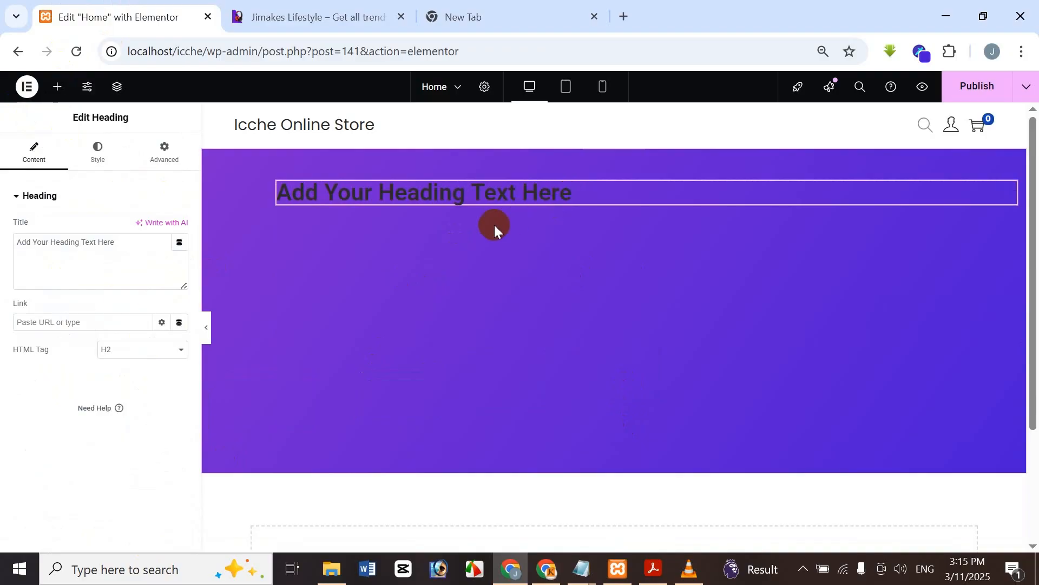
# Step: Replace the heading's placeholder title with "Best Solo", following the wording of the reference site's hero
pyautogui.moveTo(130, 239); pyautogui.dragTo(3, 211)
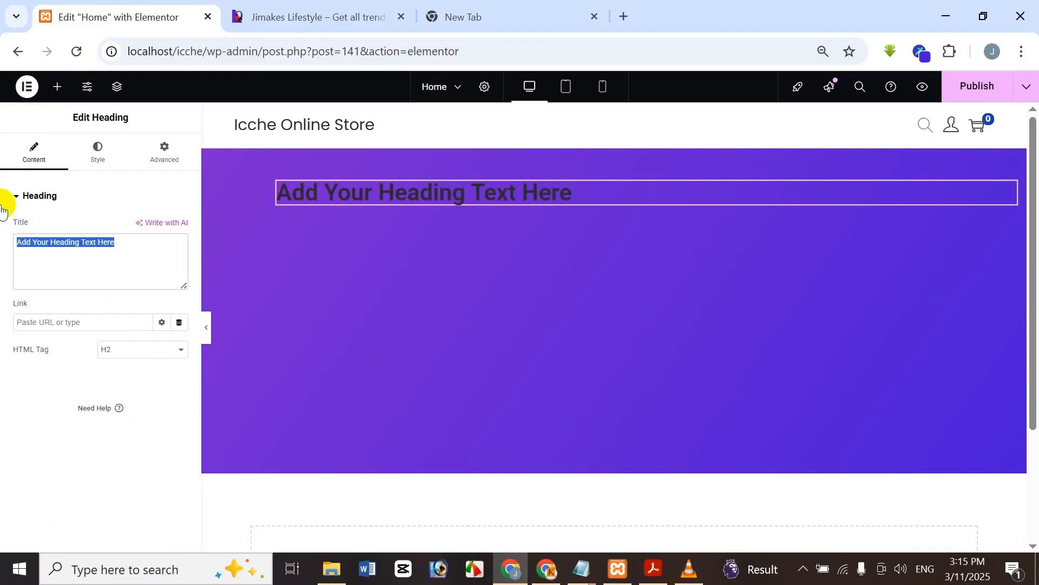
pyautogui.click(329, 11)
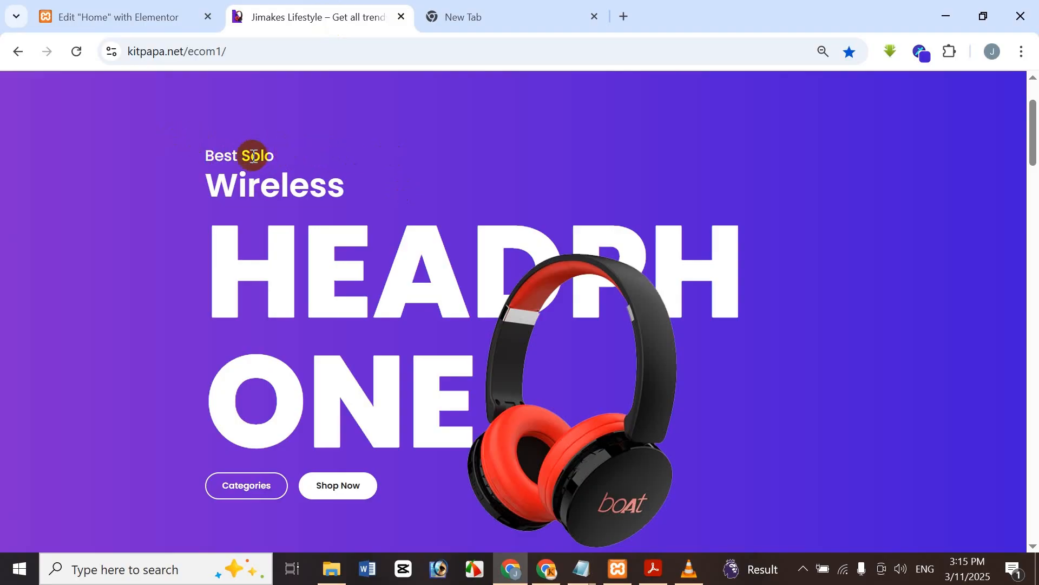
pyautogui.click(179, 6)
pyautogui.write('B')
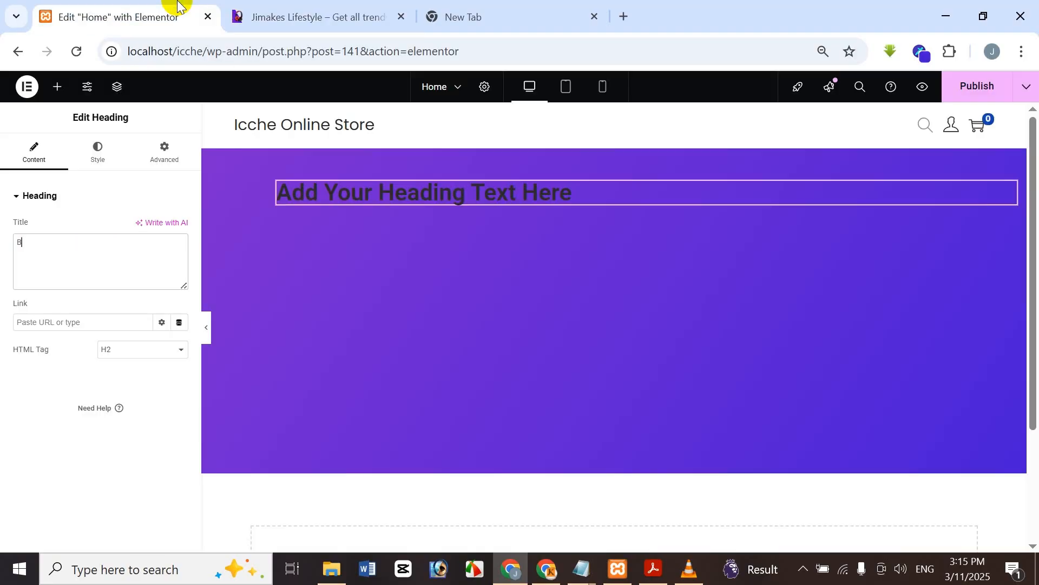
pyautogui.write('est Solo')
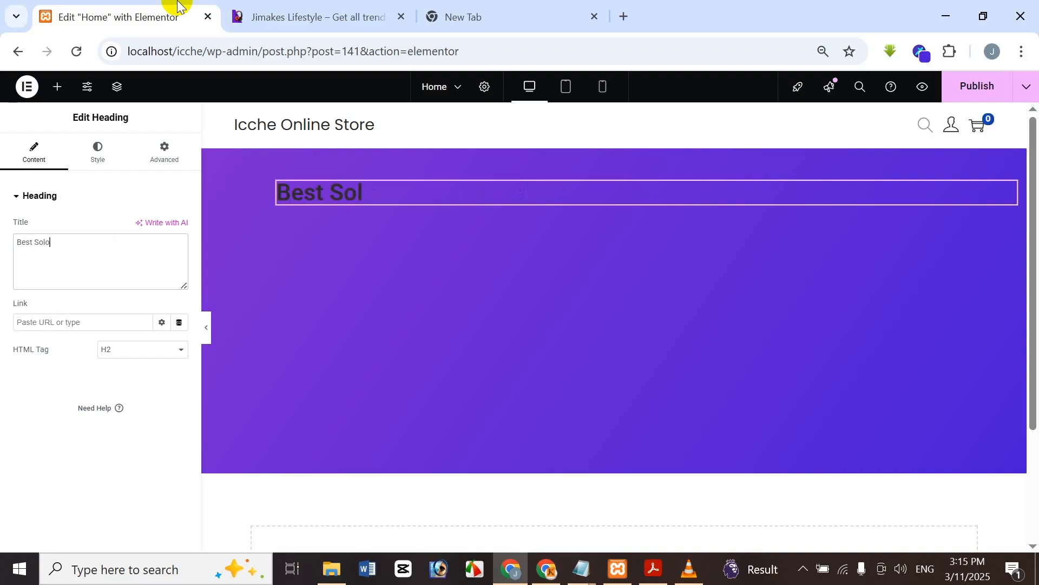
pyautogui.click(304, 8)
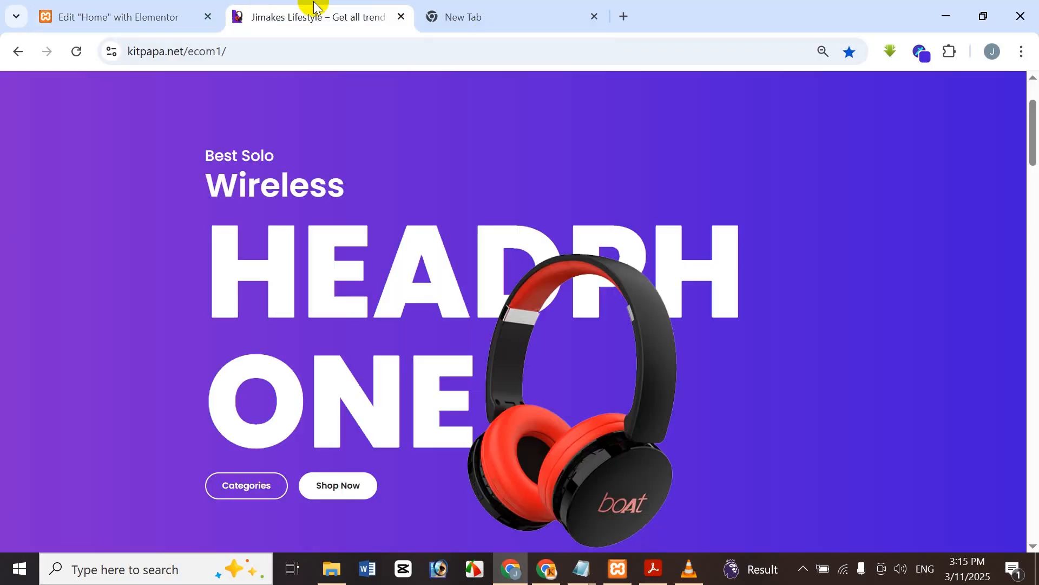
pyautogui.click(76, 8)
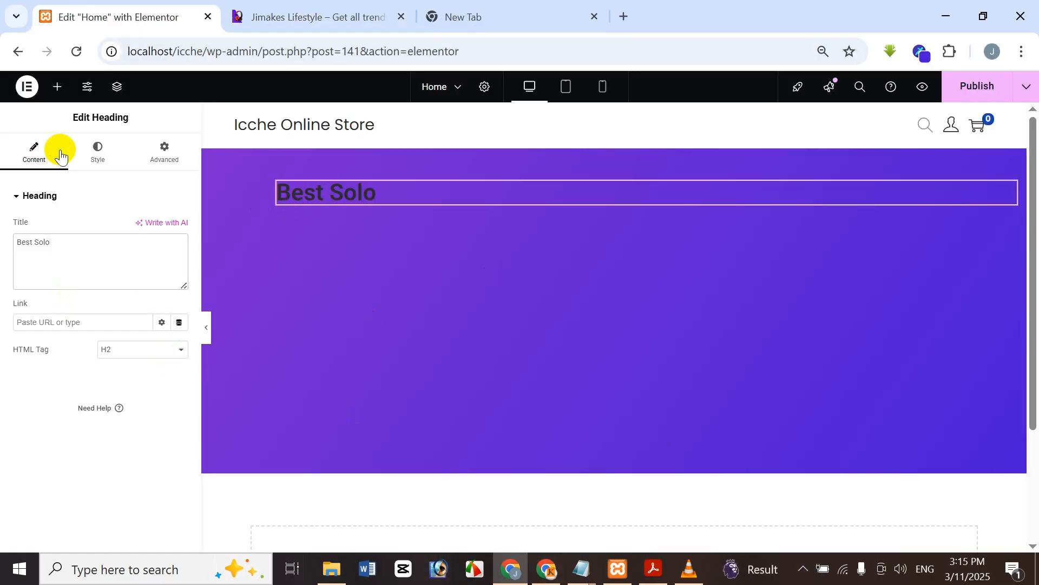
# Step: Set the "Best Solo" heading's text color to white #FFFFFF to match the reference site
pyautogui.click(112, 163)
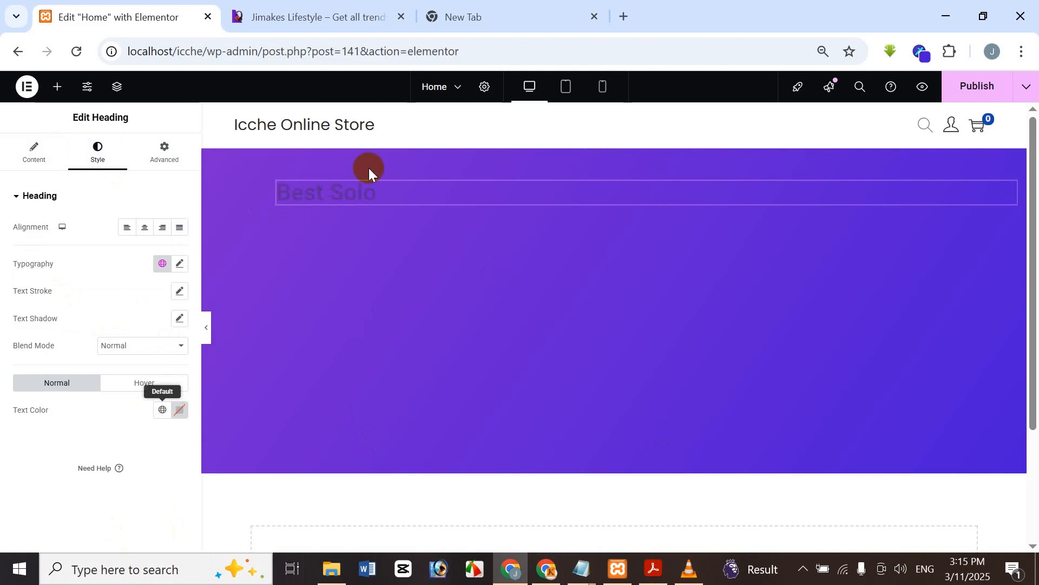
pyautogui.click(296, 21)
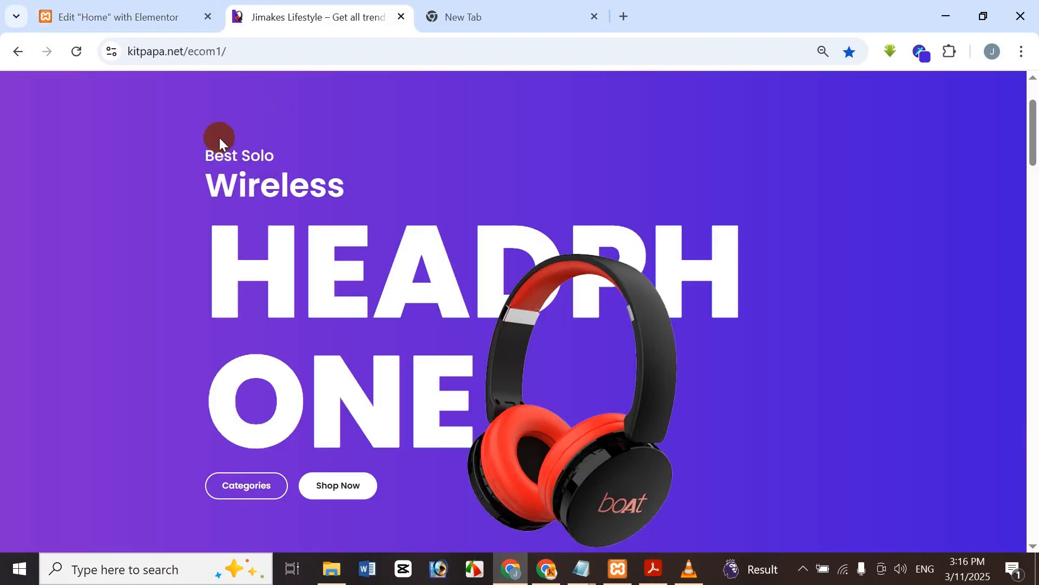
pyautogui.click(178, 22)
pyautogui.click(179, 410)
pyautogui.moveTo(124, 257); pyautogui.dragTo(96, 228)
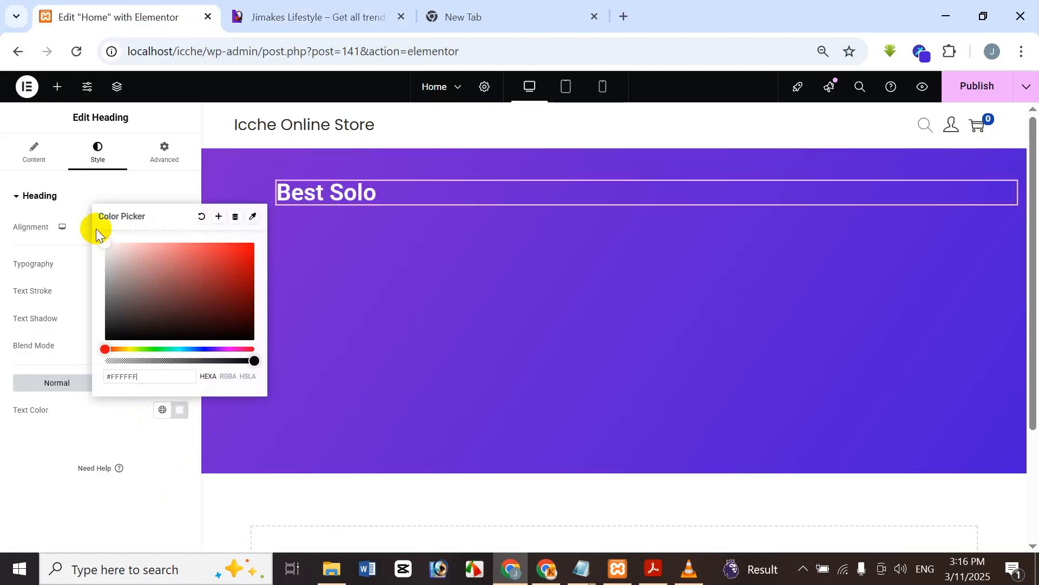
pyautogui.click(95, 467)
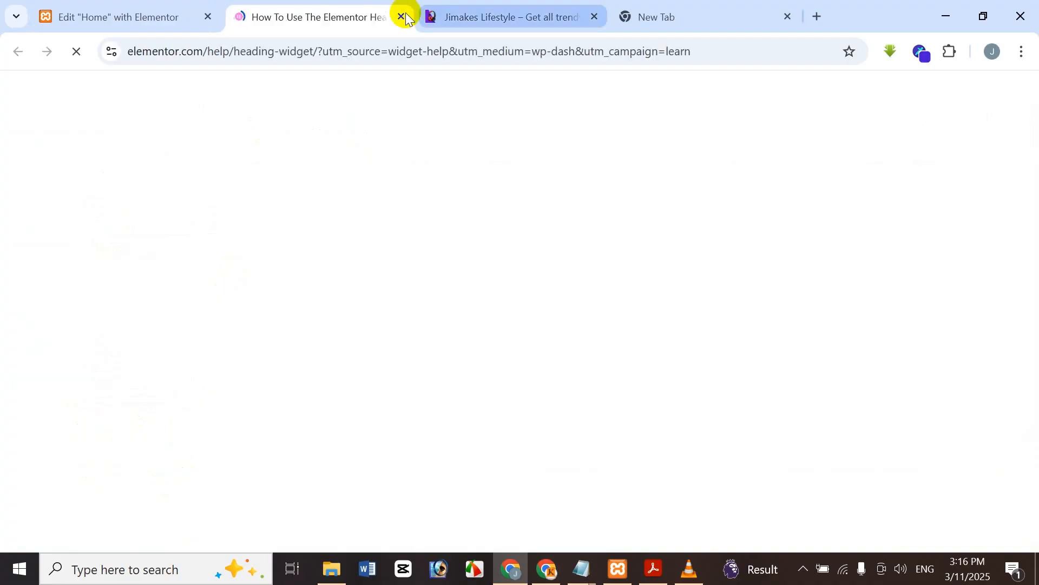
pyautogui.click(124, 16)
pyautogui.click(217, 270)
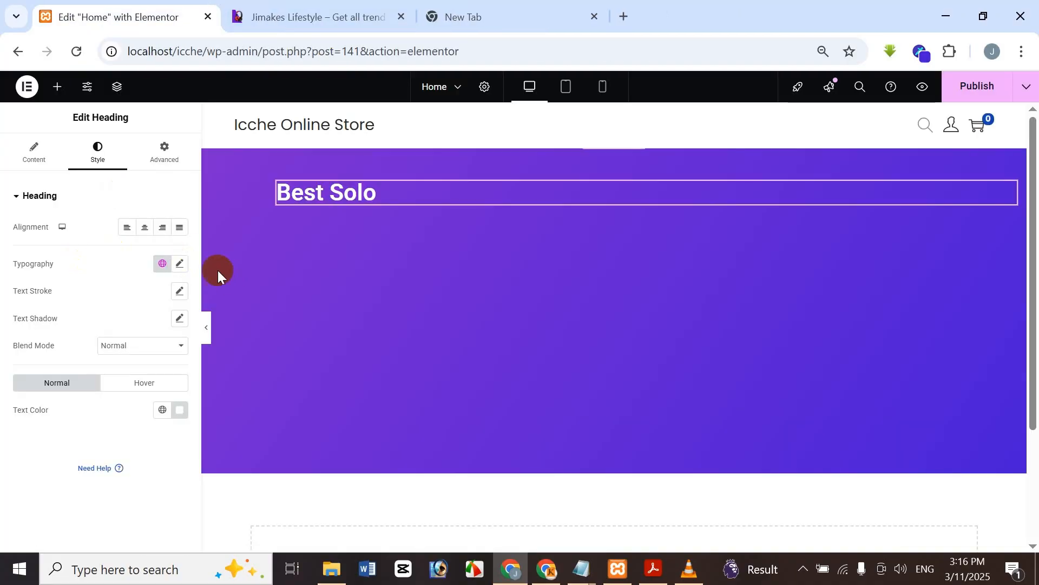
# Step: Change the "Best Solo" heading's font family to Poppins
pyautogui.click(180, 264)
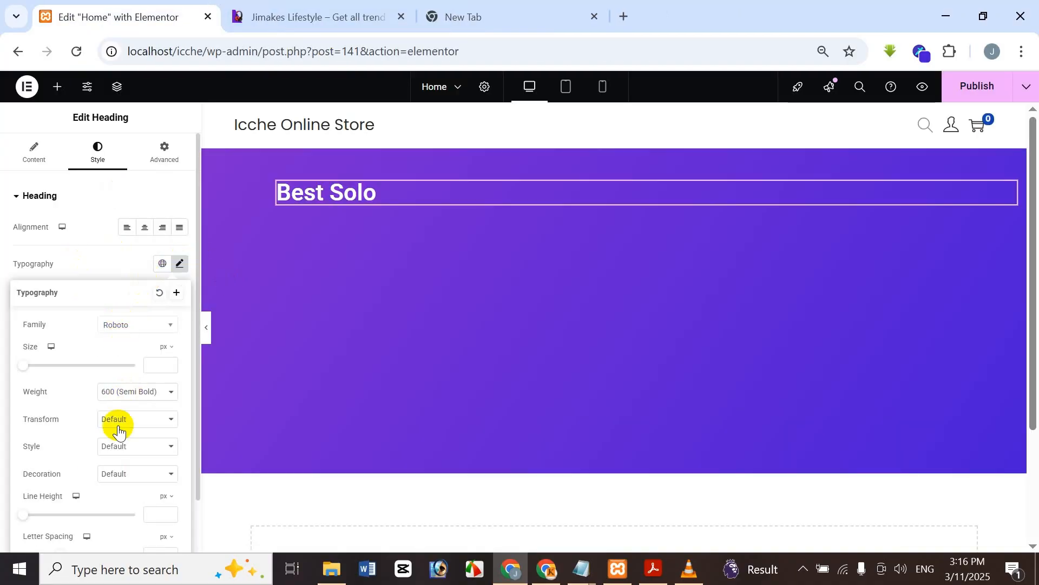
pyautogui.click(128, 325)
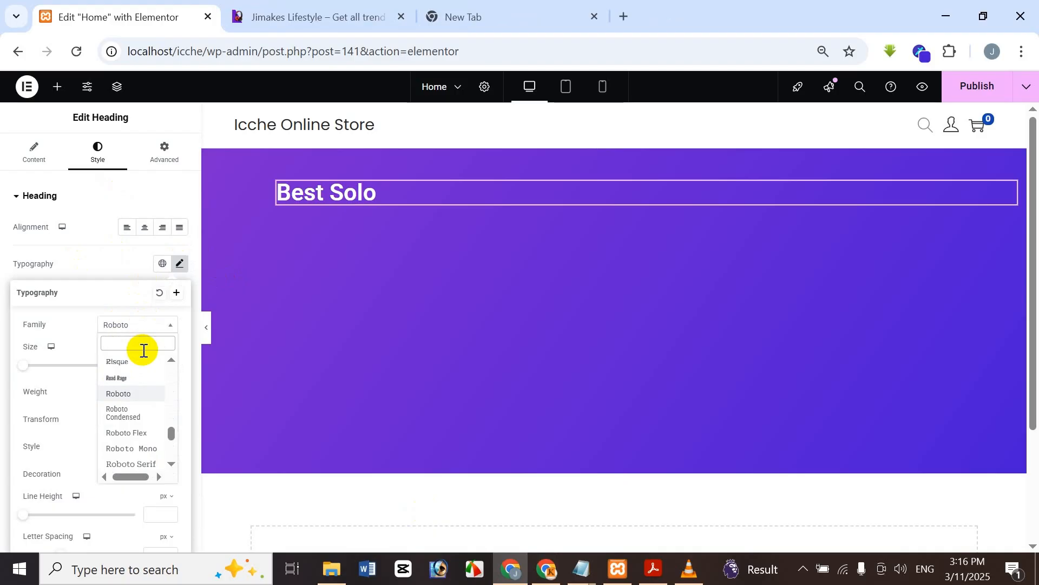
pyautogui.write('pop')
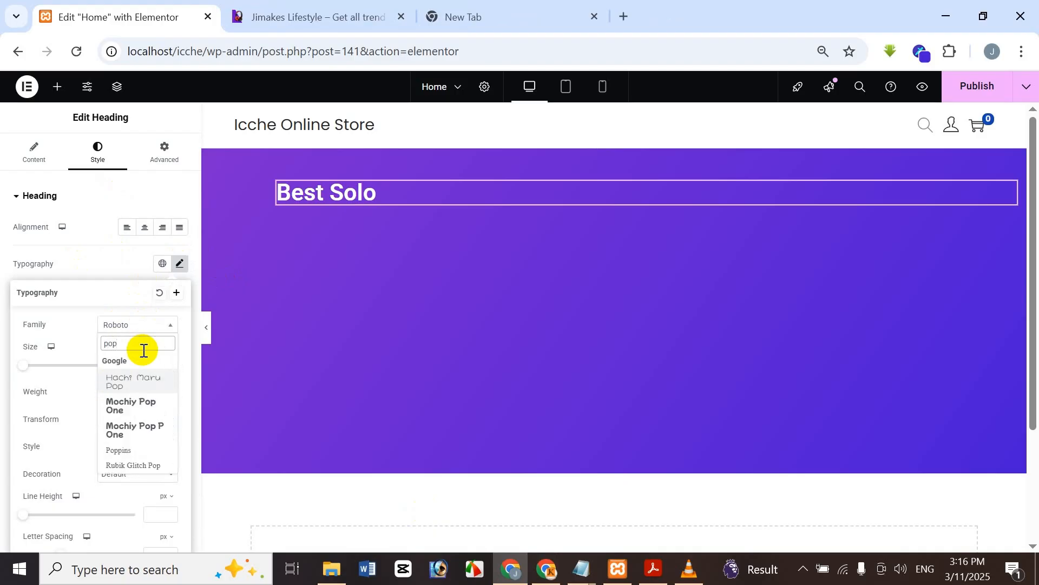
pyautogui.click(130, 450)
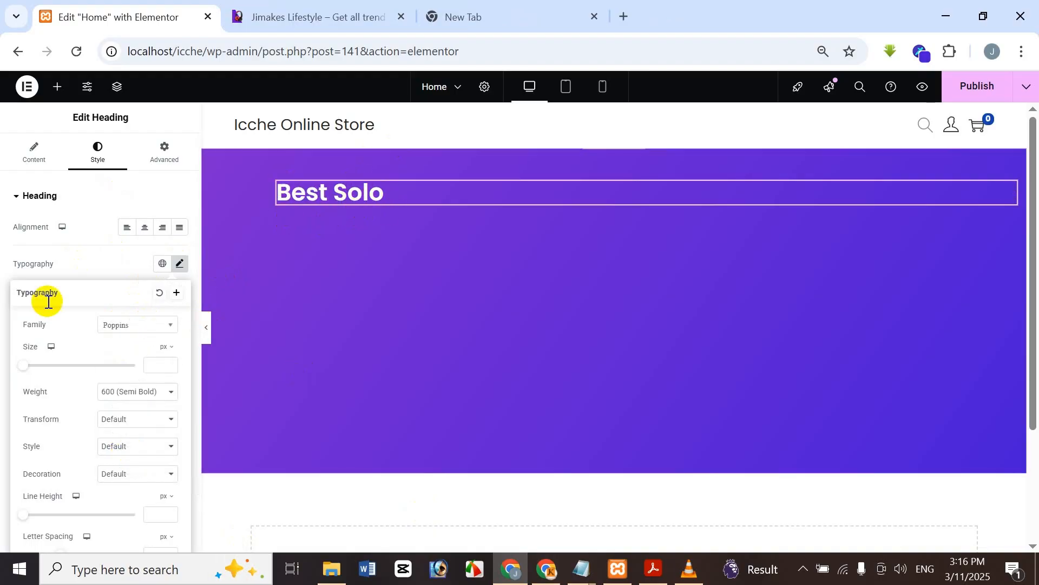
# Step: Set the "Best Solo" heading's font size to 25 px and compare it with the reference site's hero text
pyautogui.click(149, 364)
pyautogui.write('25')
pyautogui.click(271, 16)
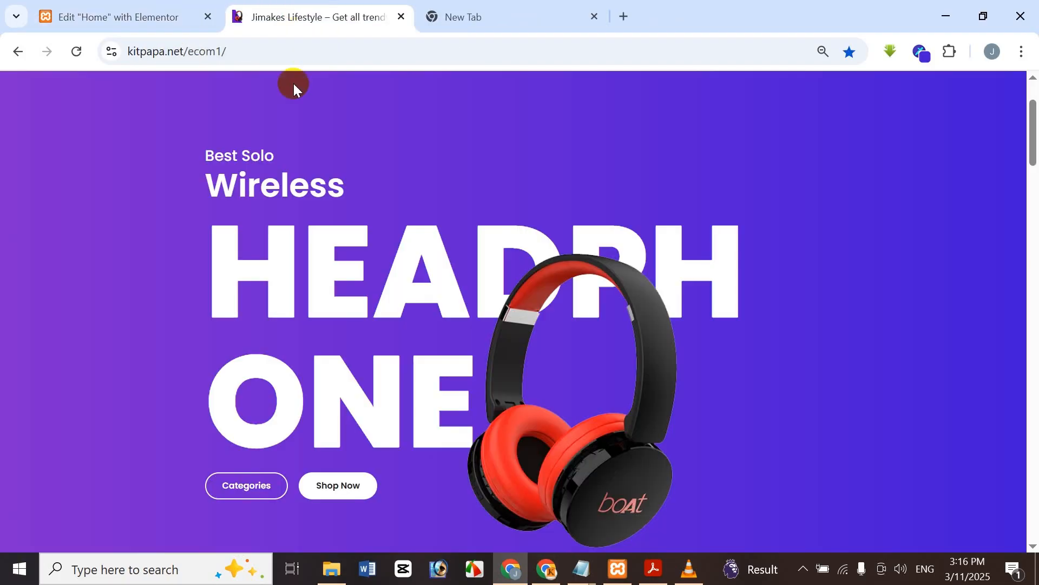
pyautogui.click(184, 17)
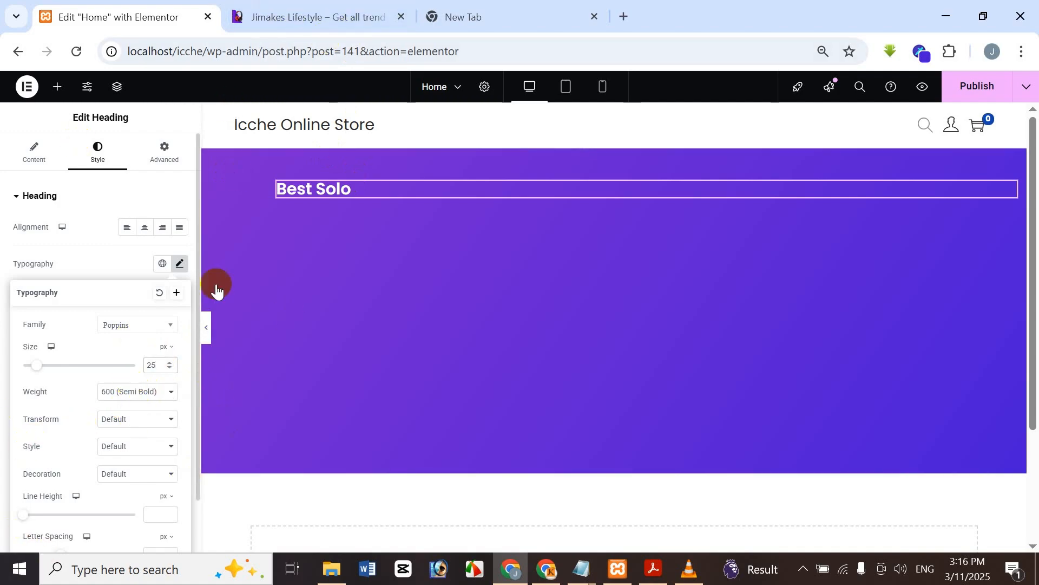
pyautogui.click(308, 12)
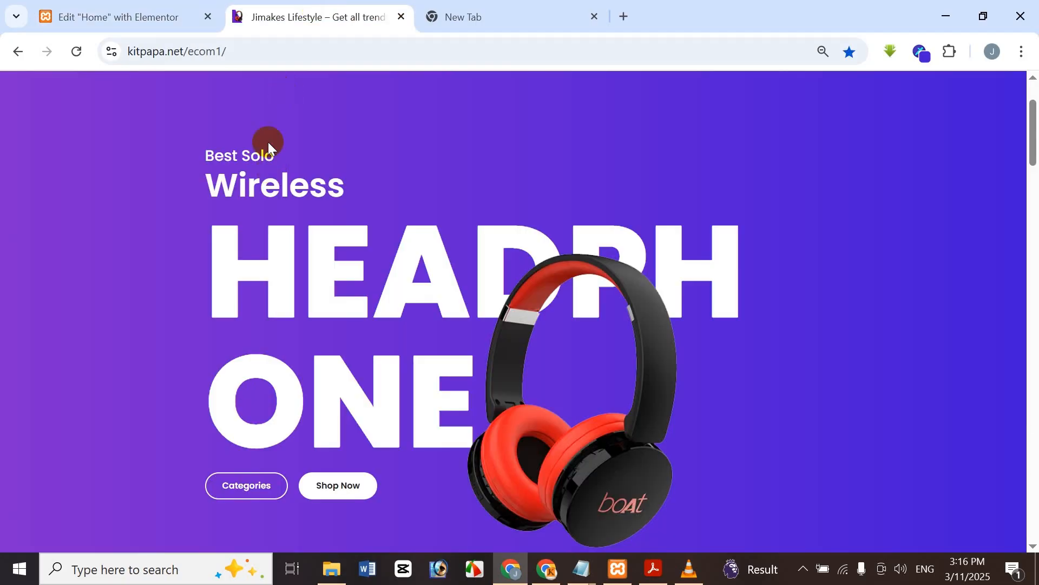
pyautogui.click(185, 7)
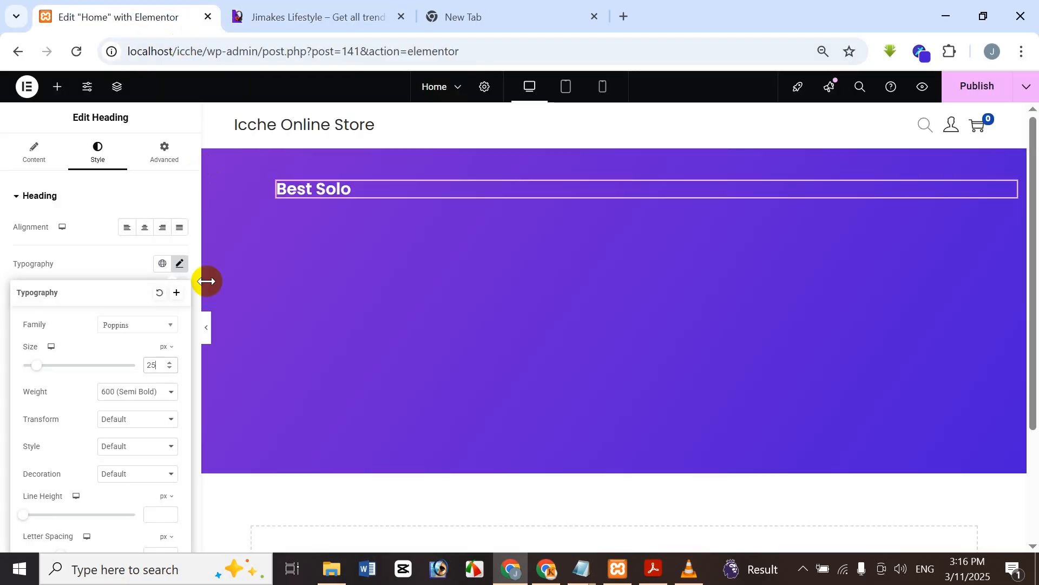
pyautogui.click(152, 122)
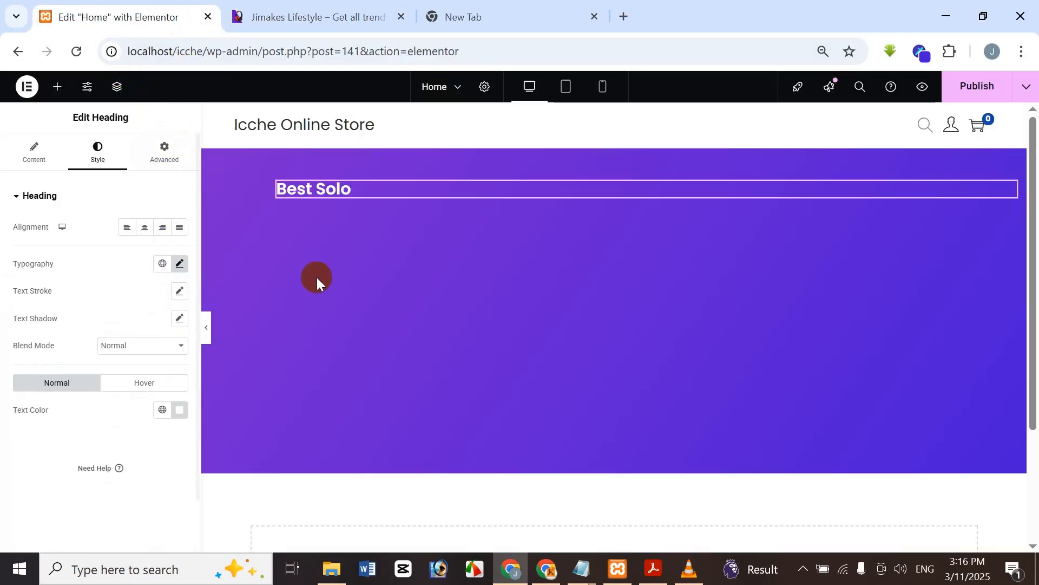
# Step: Check the second text line on the reference site and duplicate the "Best Solo" heading in the hero container
pyautogui.click(281, 10)
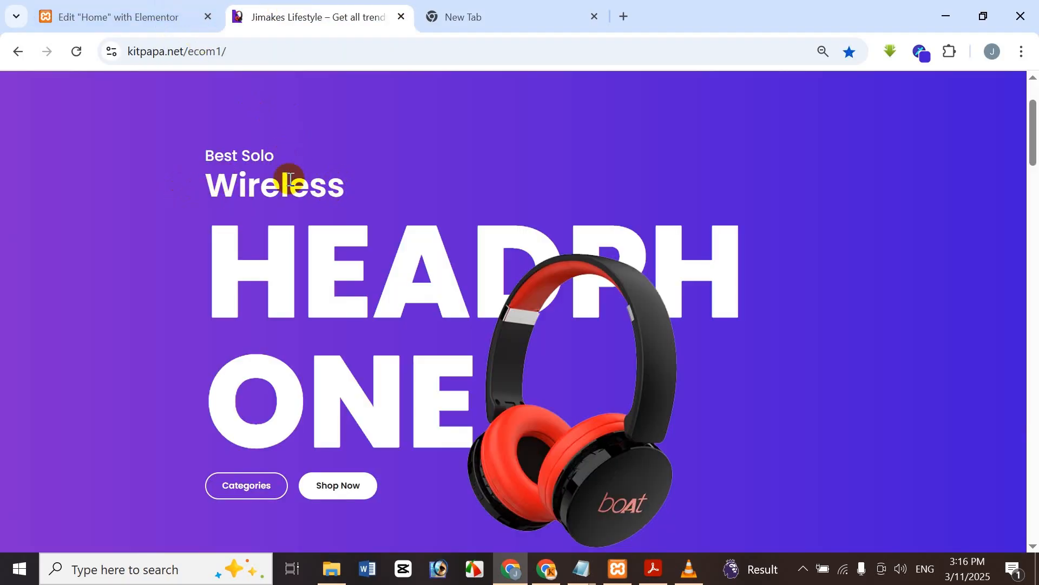
pyautogui.click(137, 10)
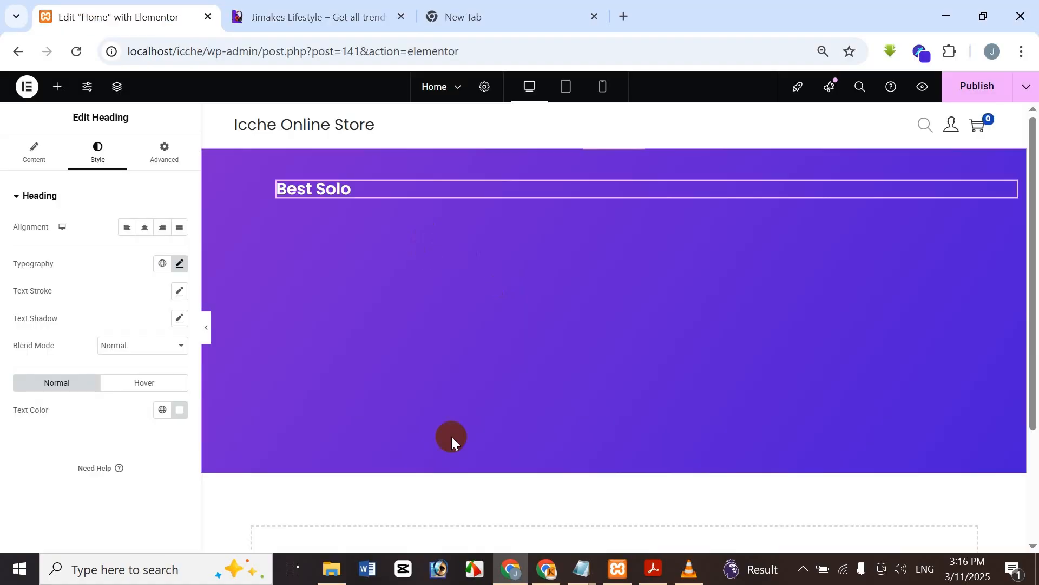
pyautogui.rightClick(404, 187)
pyautogui.click(457, 229)
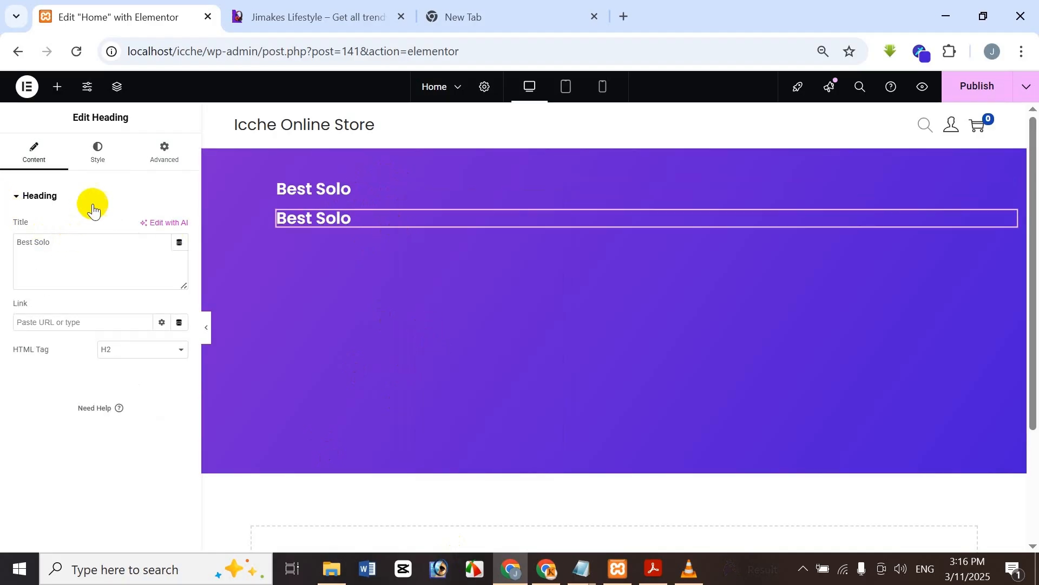
# Step: Change the duplicated heading's title to "Wireless" and compare it with the reference site's hero text
pyautogui.moveTo(65, 239); pyautogui.dragTo(3, 234)
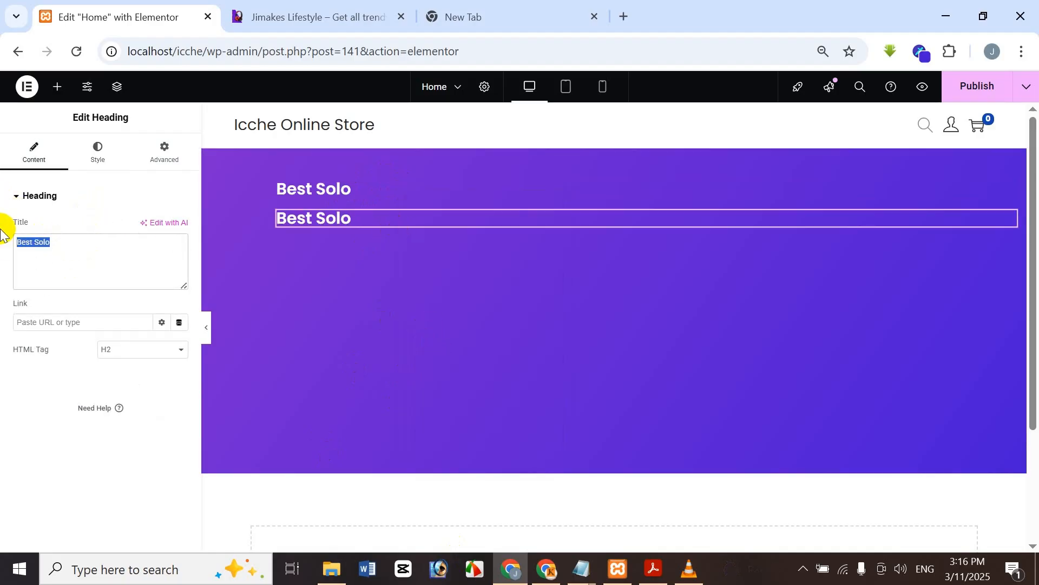
pyautogui.press('BackSpace')
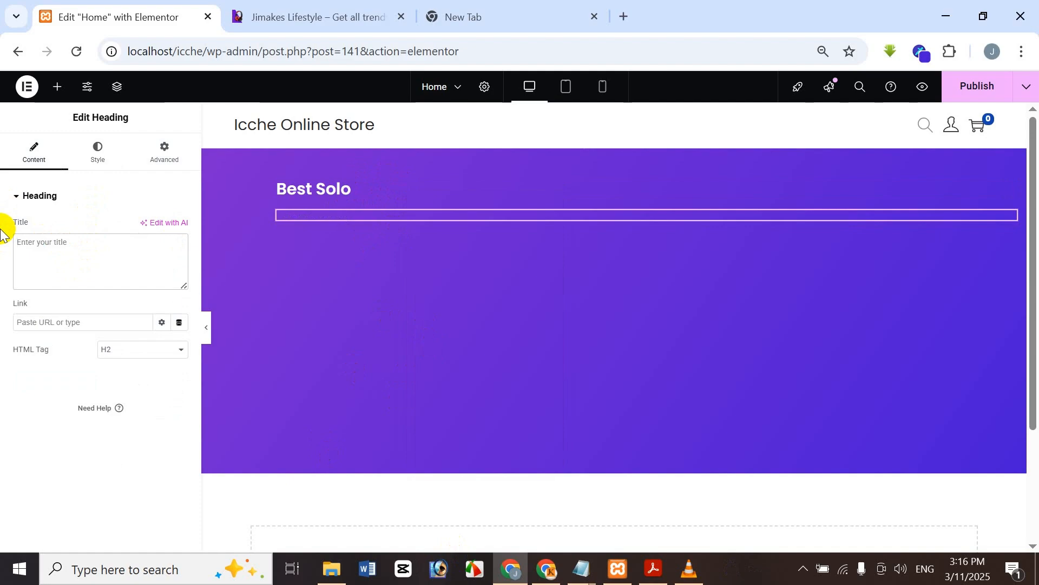
pyautogui.write('Wireless')
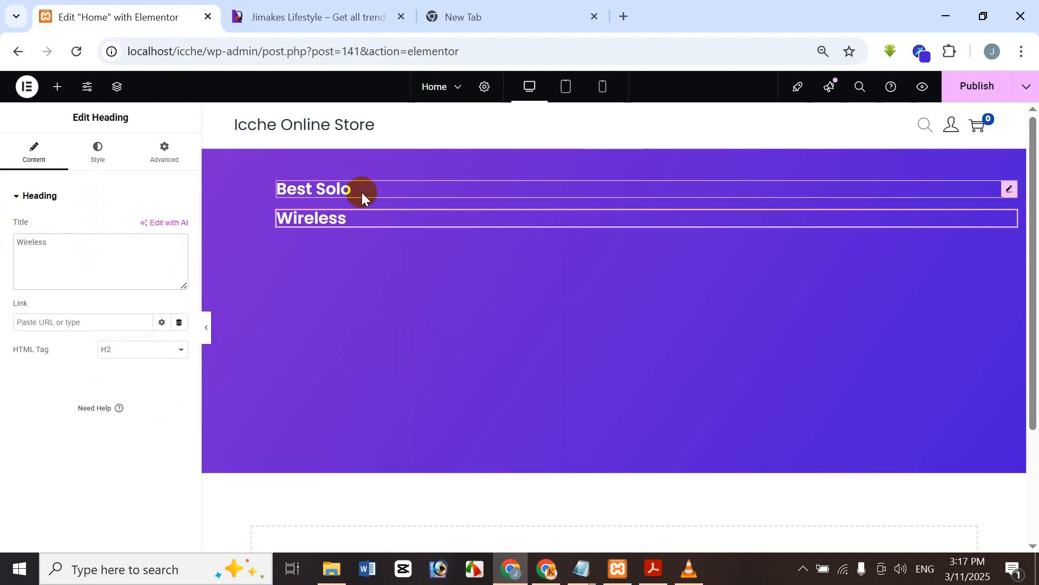
pyautogui.click(348, 11)
pyautogui.click(90, 27)
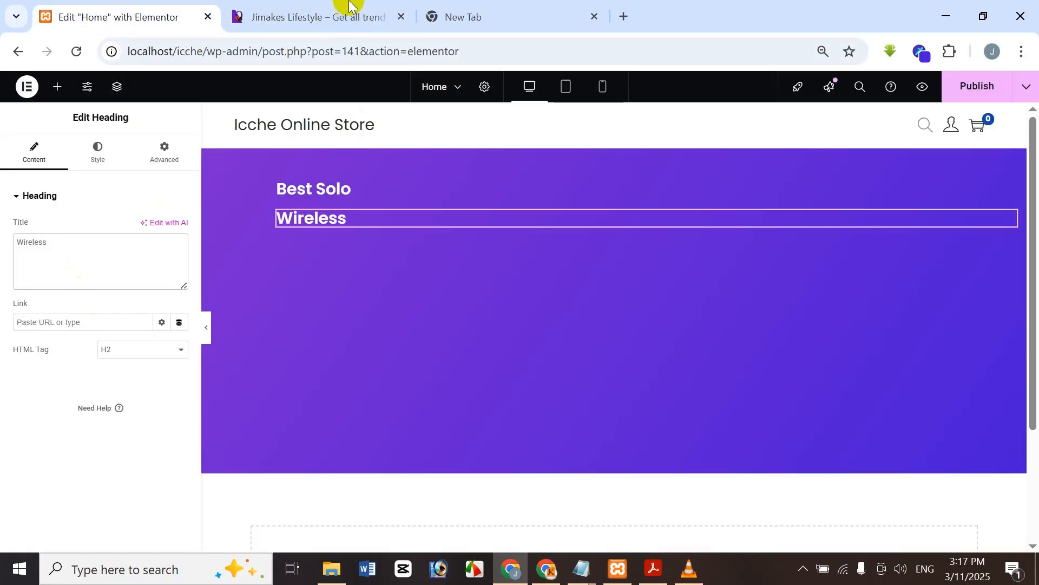
pyautogui.click(347, 11)
pyautogui.click(103, 16)
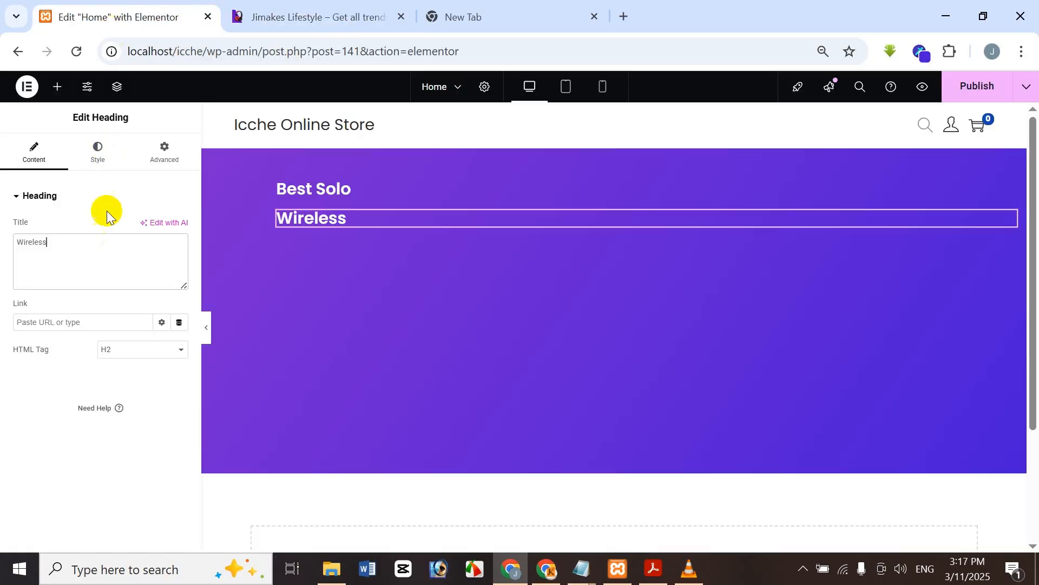
# Step: Set the "Wireless" heading's font size to 50 px and compare it with the reference site
pyautogui.click(103, 153)
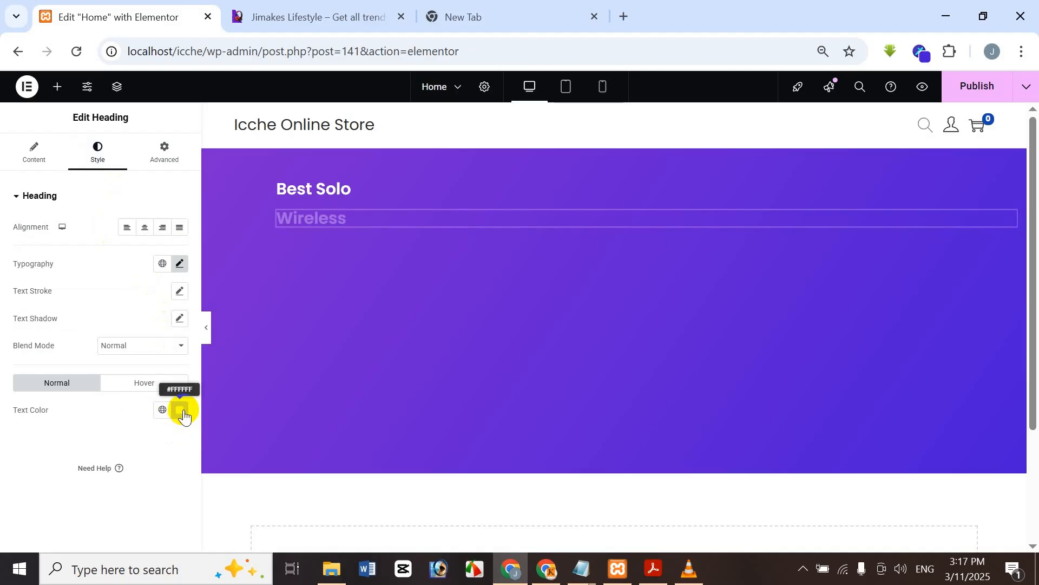
pyautogui.click(180, 264)
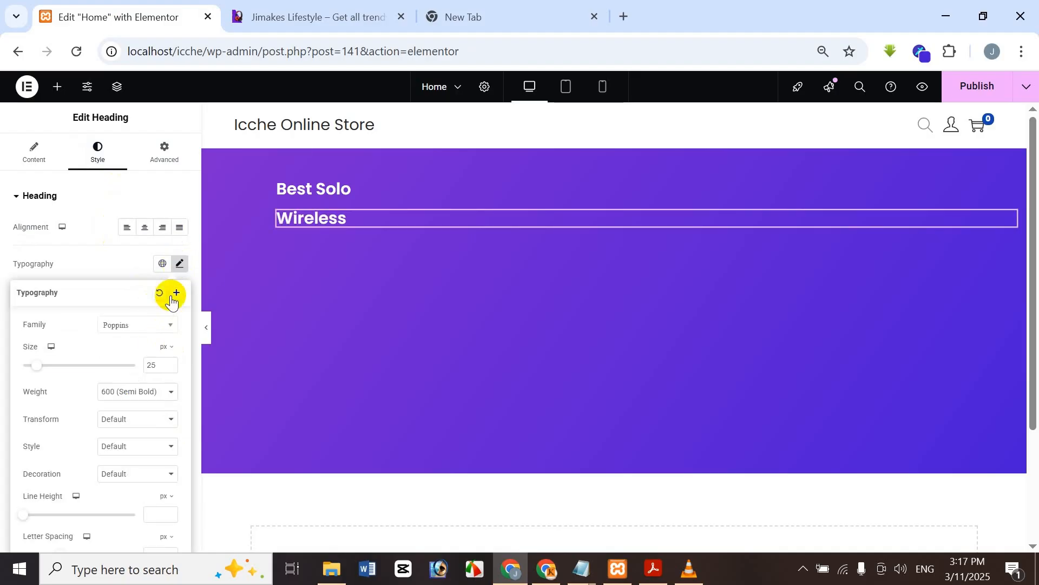
pyautogui.doubleClick(156, 370)
pyautogui.write('50')
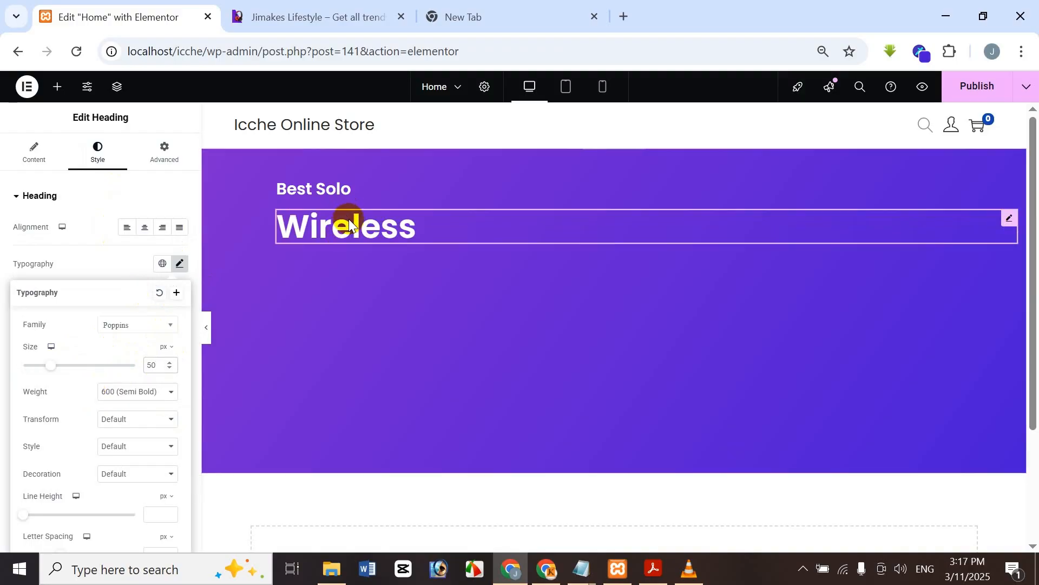
pyautogui.click(325, 7)
pyautogui.click(111, 14)
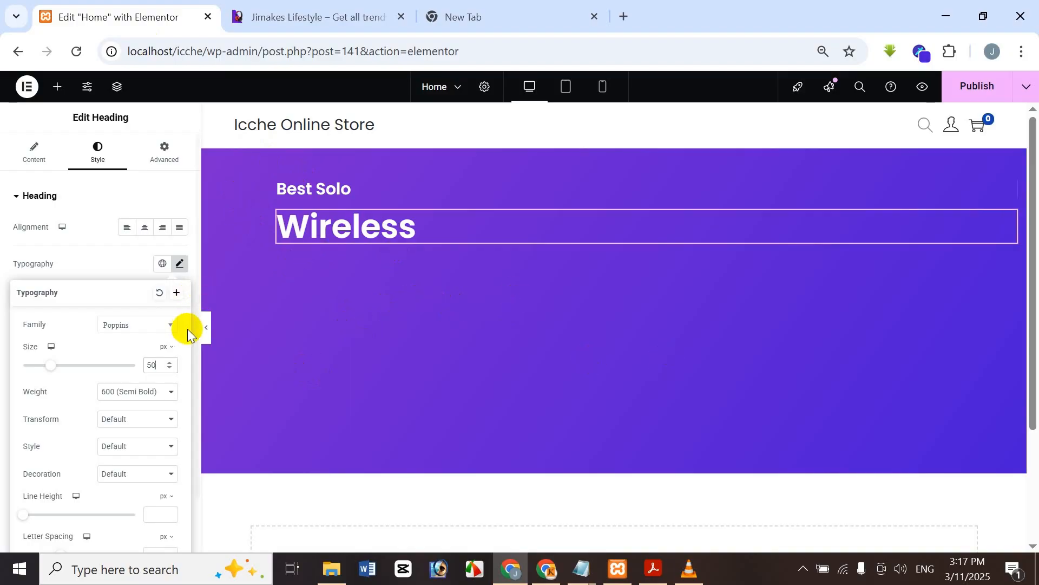
# Step: Check the third text line on the reference site and duplicate the "Wireless" heading in the hero container
pyautogui.click(154, 118)
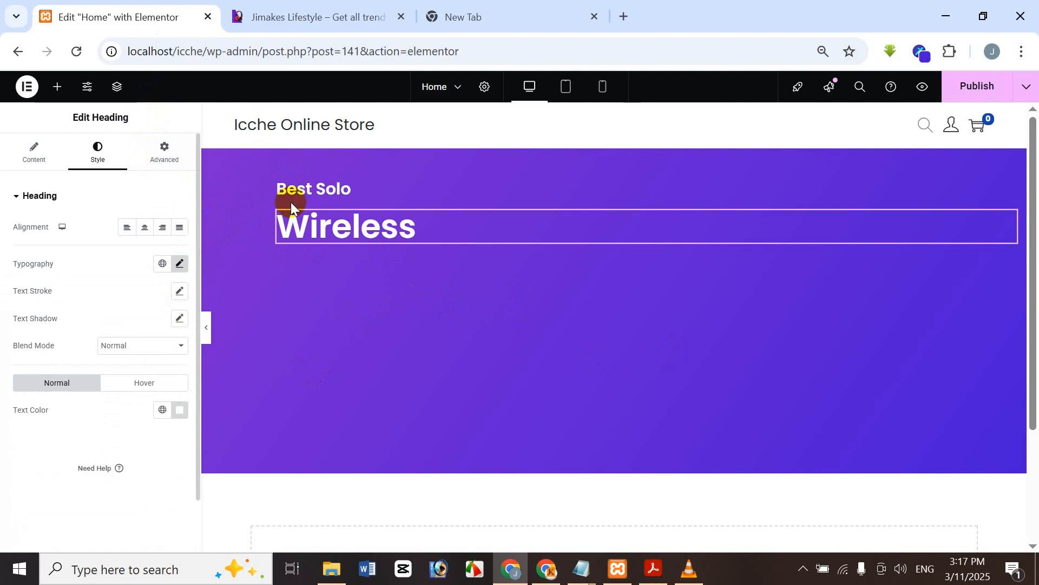
pyautogui.click(302, 10)
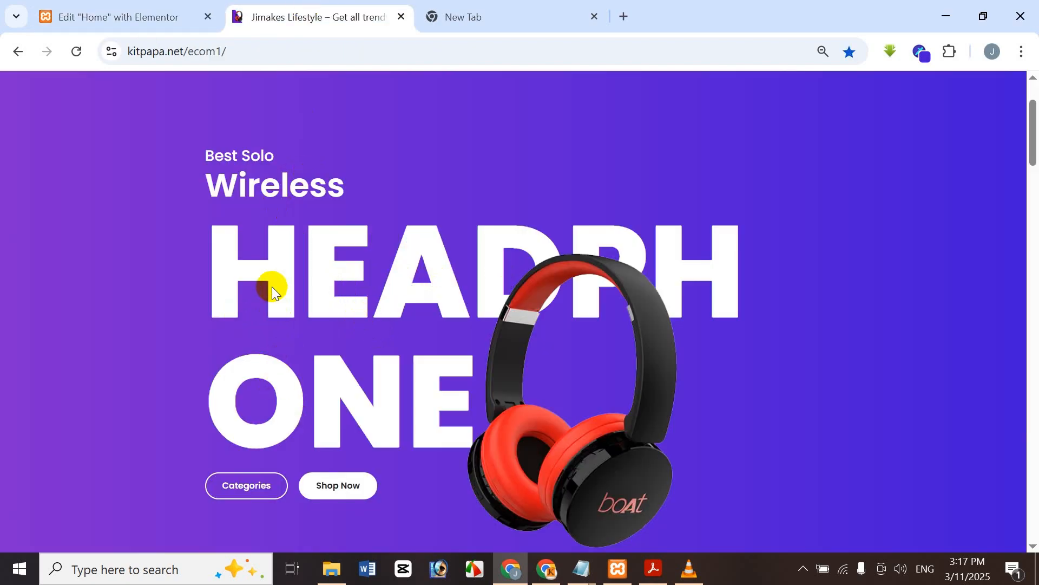
pyautogui.click(145, 5)
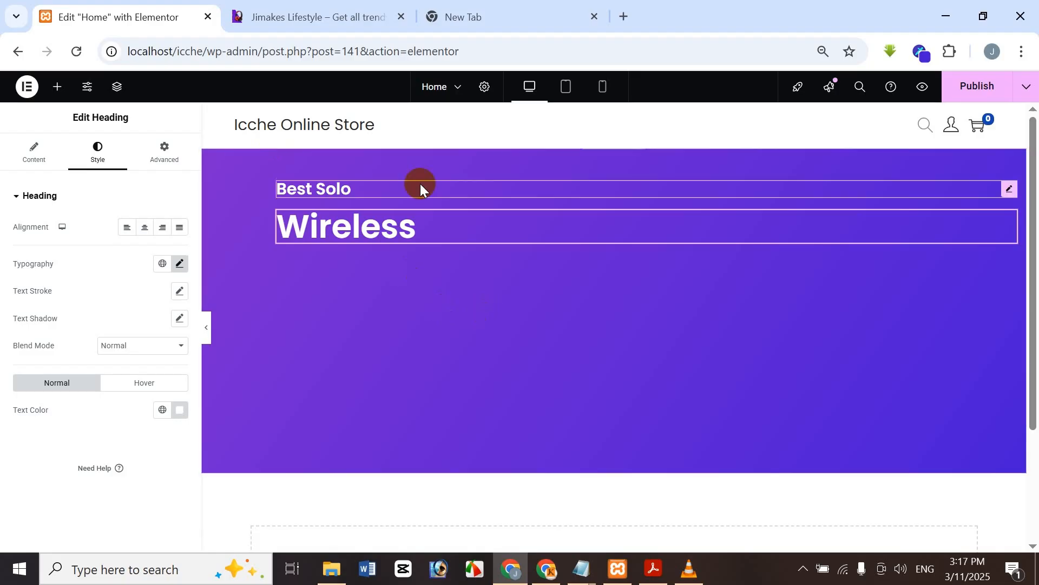
pyautogui.rightClick(345, 225)
pyautogui.click(403, 265)
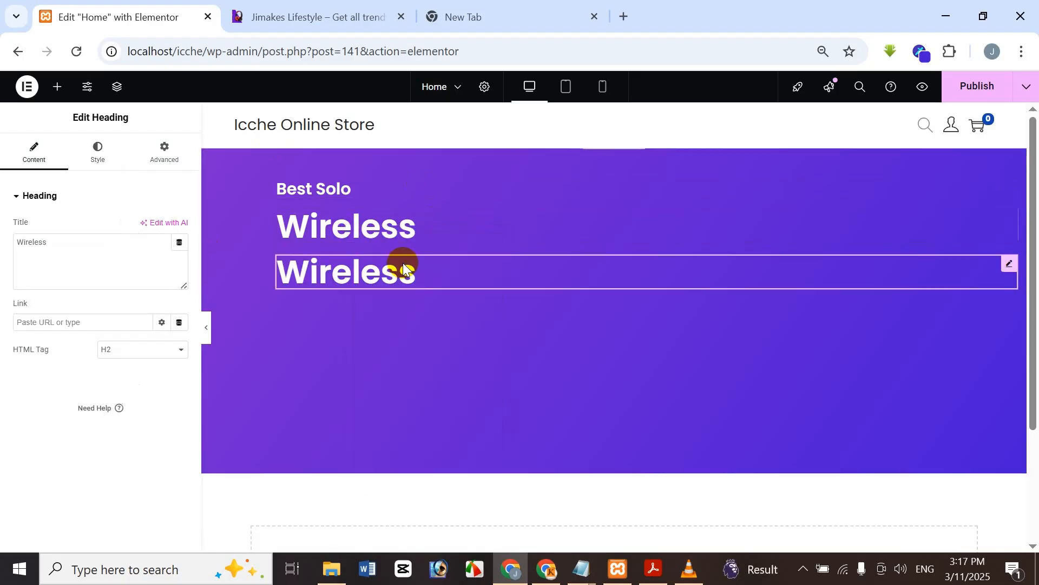
# Step: Change the duplicated heading's title to "Headphone" and compare it with the reference site's large hero text
pyautogui.moveTo(76, 246); pyautogui.dragTo(2, 235)
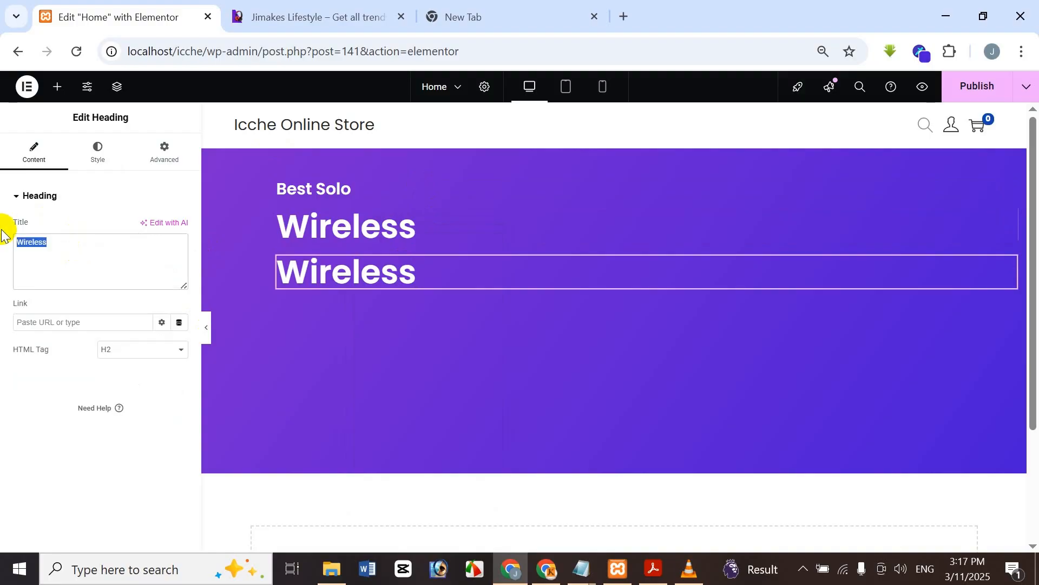
pyautogui.write('Headphone')
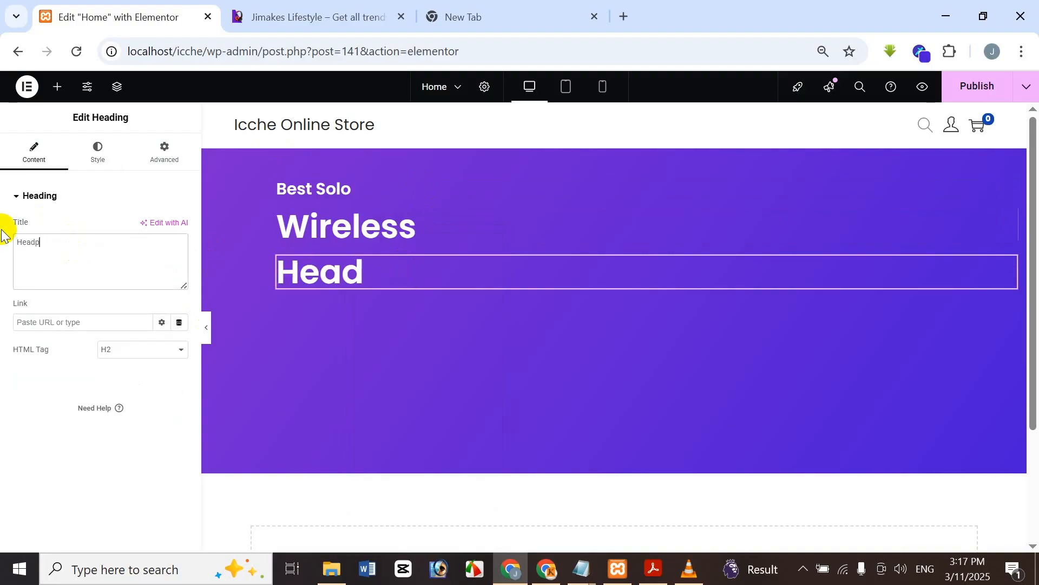
pyautogui.click(357, 8)
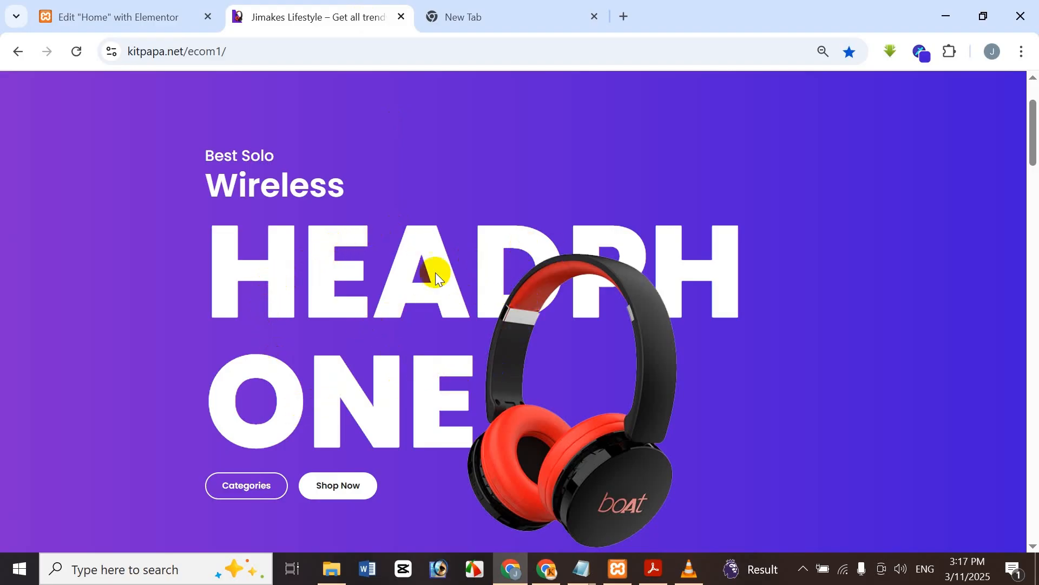
pyautogui.click(169, 15)
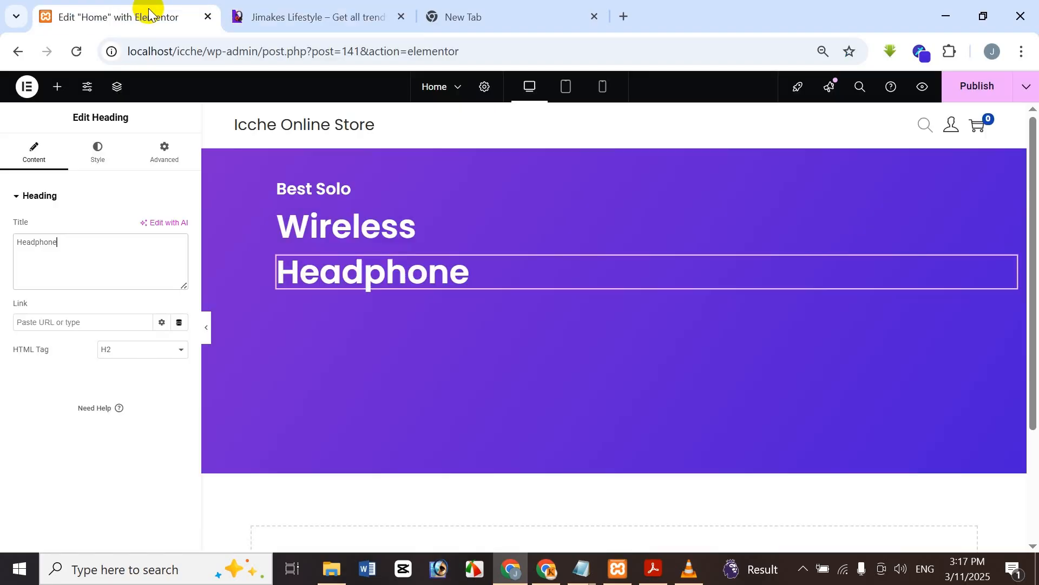
# Step: Try font sizes of 150 px and 250 px on the "Headphone" heading
pyautogui.click(84, 152)
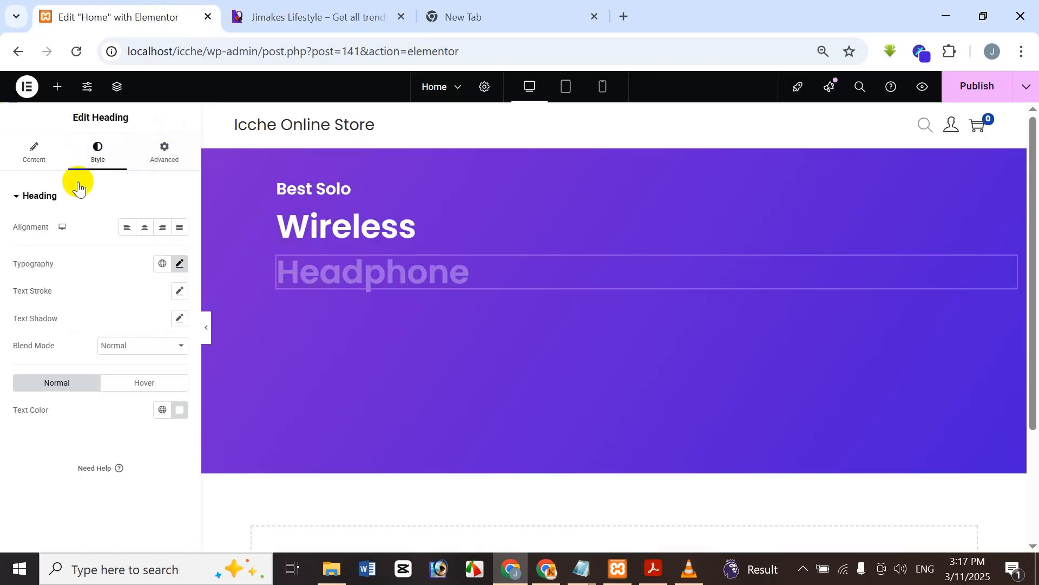
pyautogui.click(179, 271)
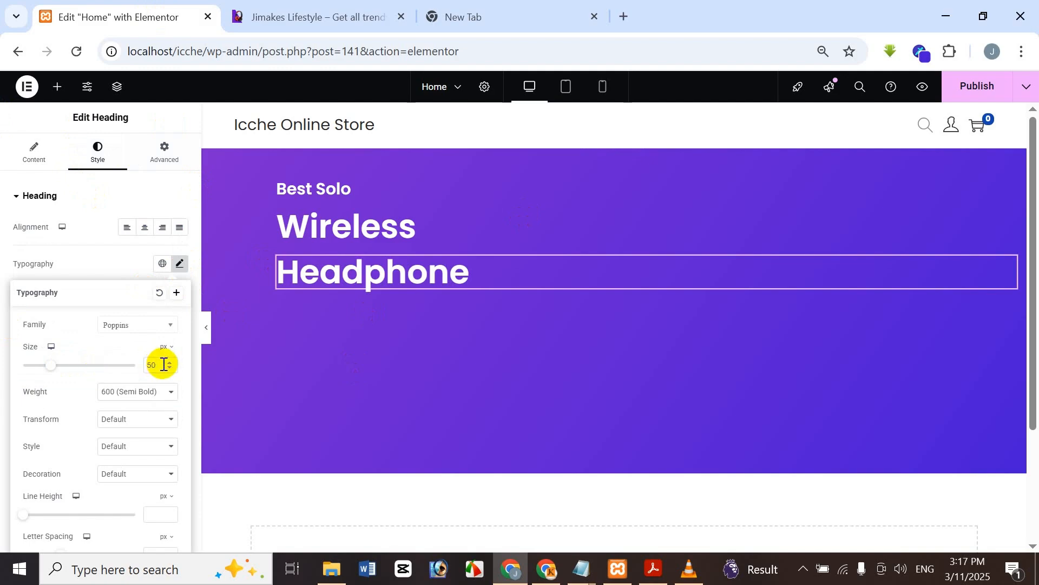
pyautogui.moveTo(163, 364); pyautogui.dragTo(126, 367)
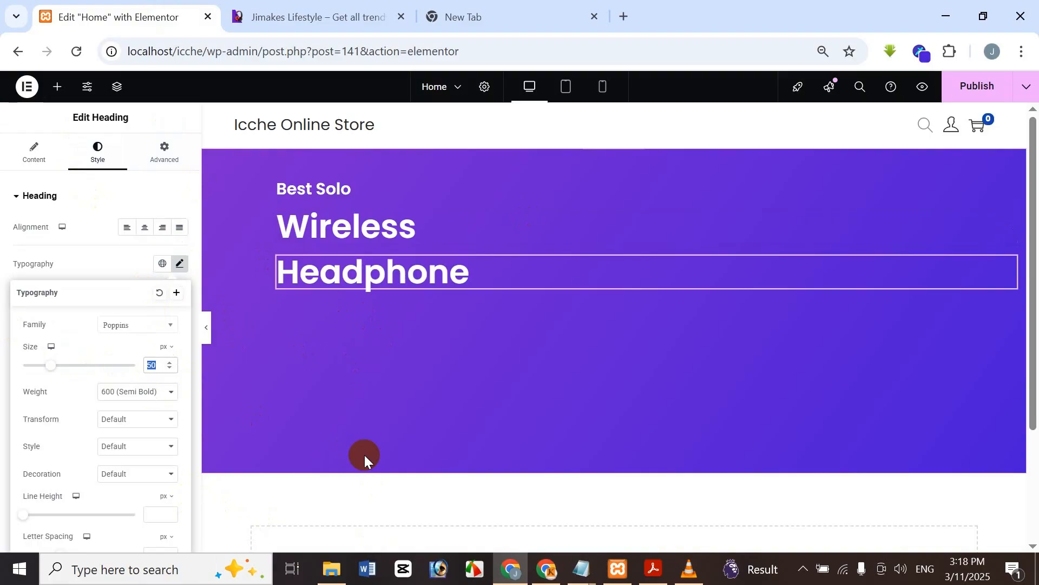
pyautogui.write('1')
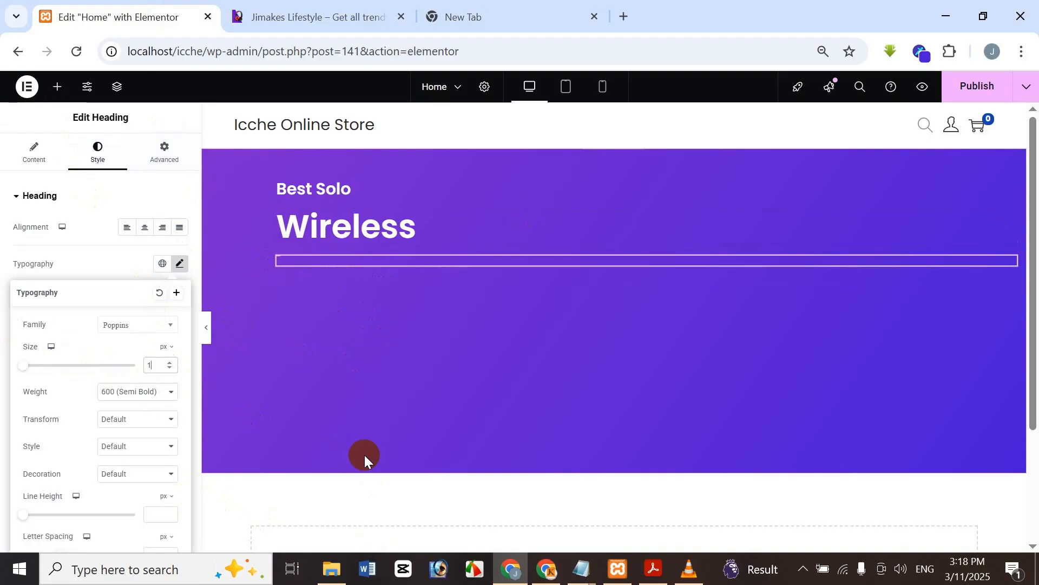
pyautogui.write('50')
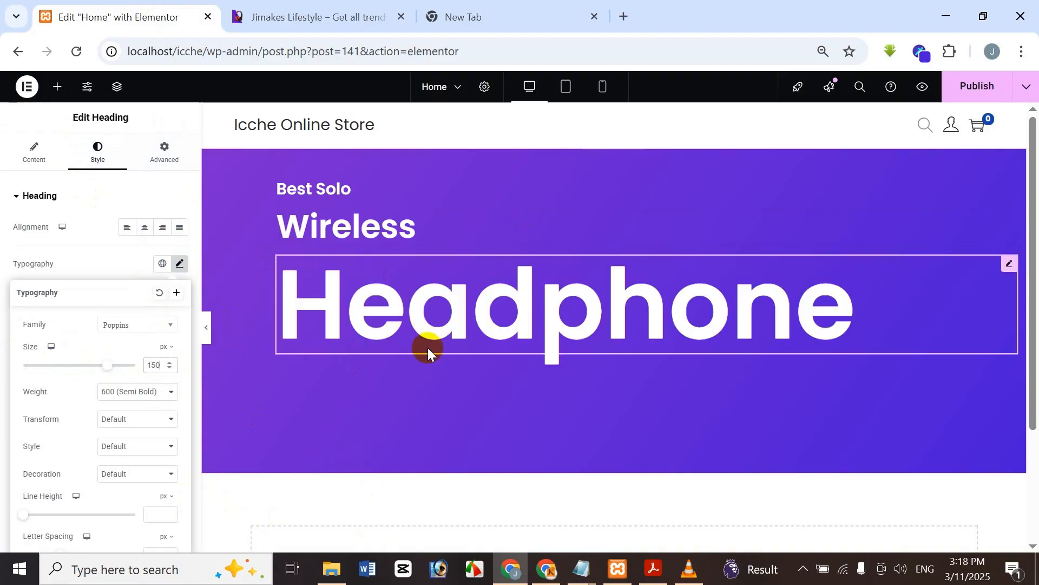
pyautogui.press('Delete')
pyautogui.write('2')
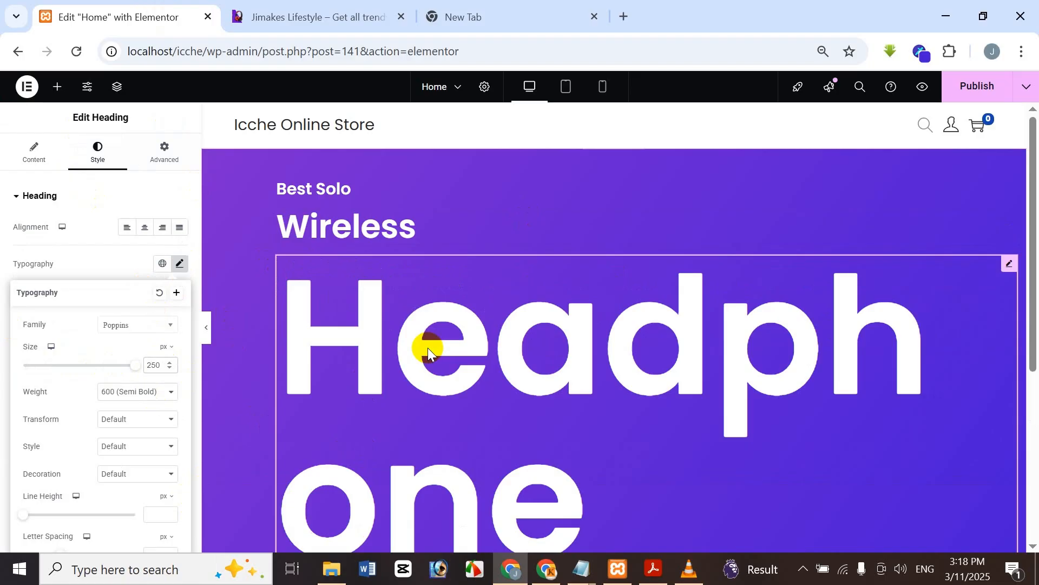
pyautogui.scroll(-5, 541, 325)
pyautogui.scroll(2, 541, 326)
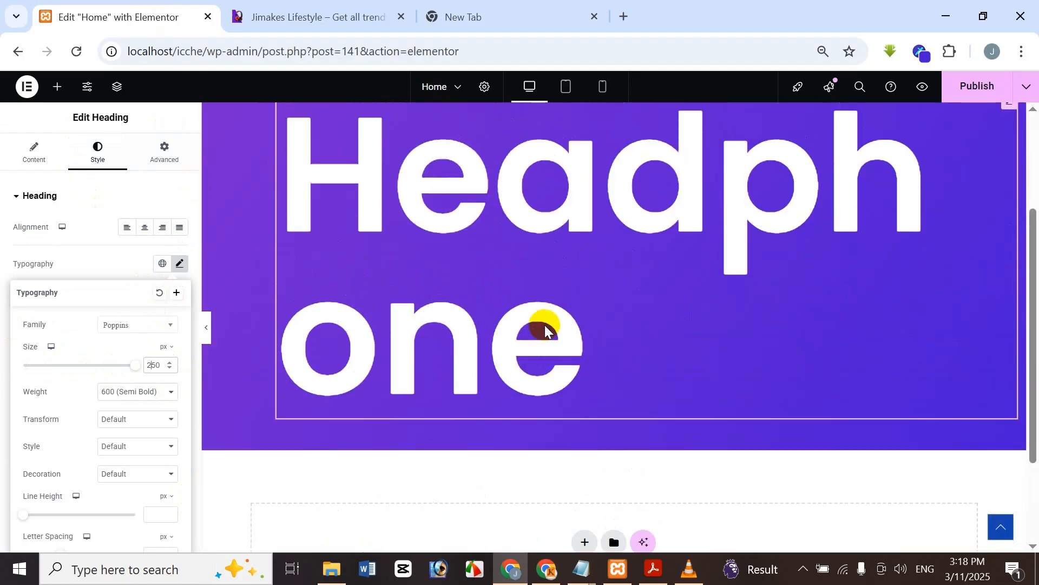
# Step: Set the "Headphone" heading's font size to 225 px, trying 220 px first, and compare it with the reference site
pyautogui.press('Delete')
pyautogui.write('2')
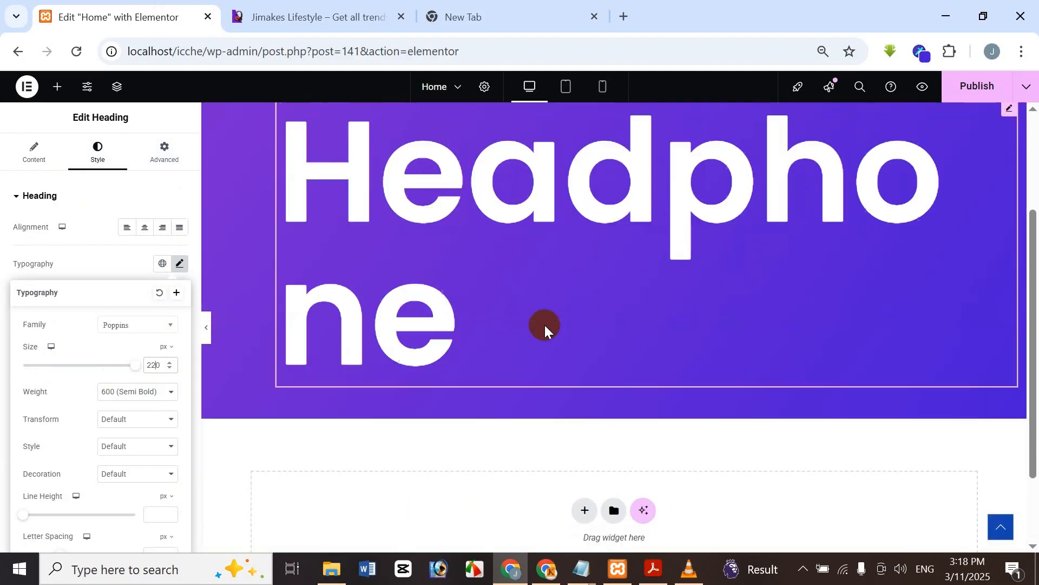
pyautogui.press('Delete')
pyautogui.write('5')
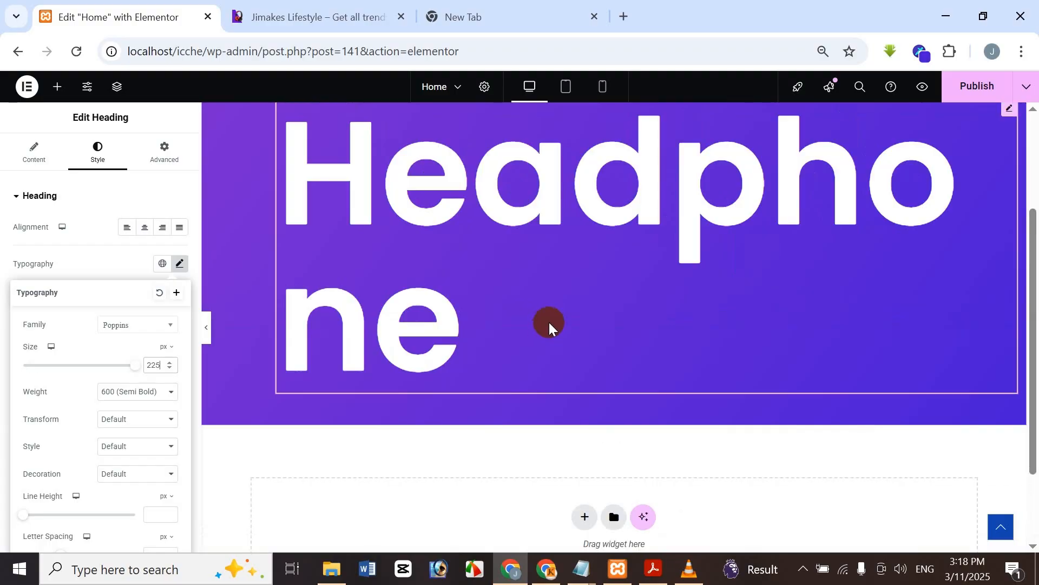
pyautogui.scroll(2, 587, 378)
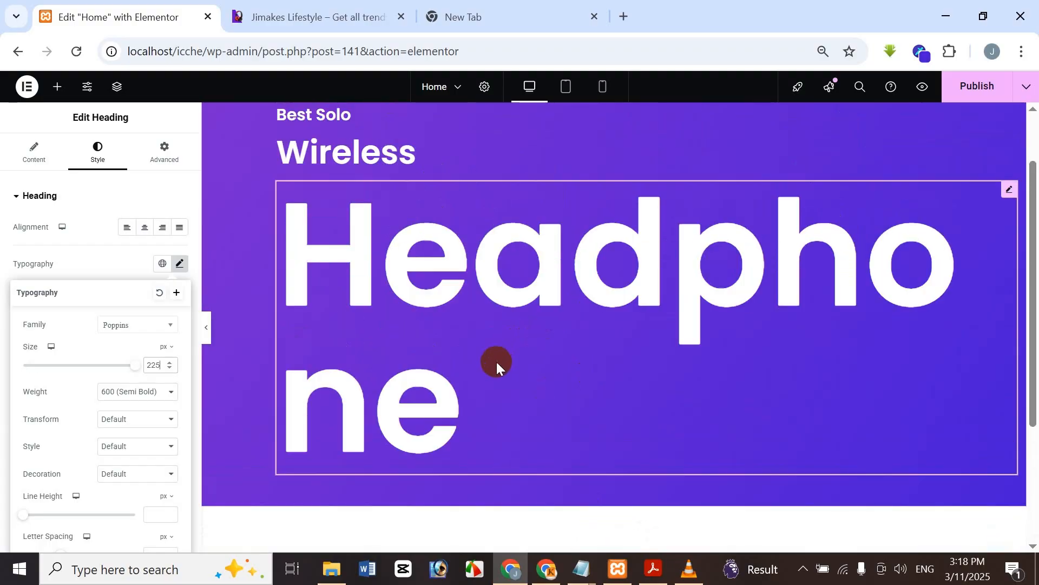
pyautogui.click(312, 15)
pyautogui.click(118, 7)
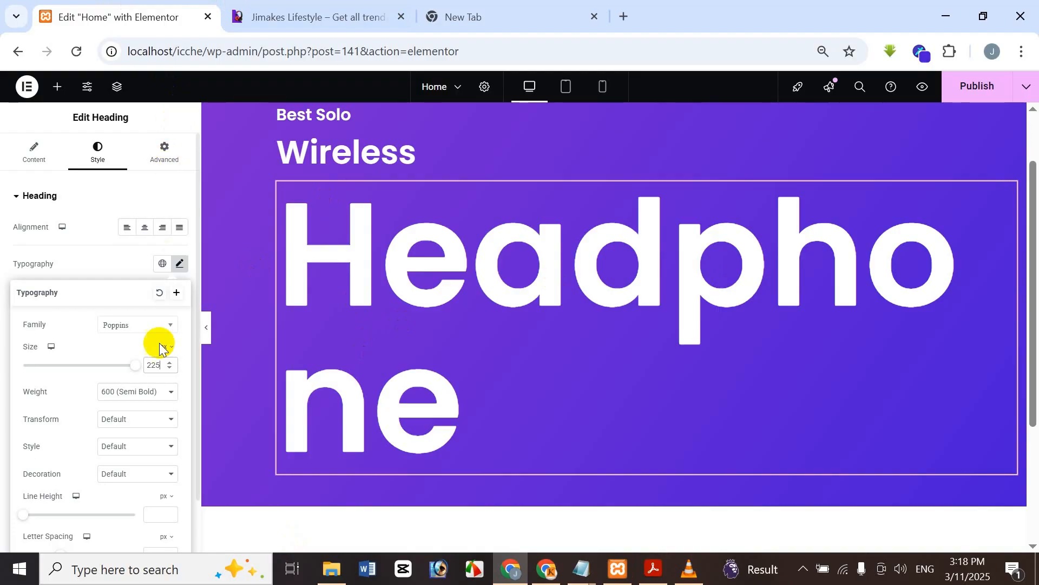
# Step: Set the "Headphone" heading's font weight to 800 (Extra Bold) and compare it with the reference site's hero text
pyautogui.click(107, 394)
pyautogui.click(115, 255)
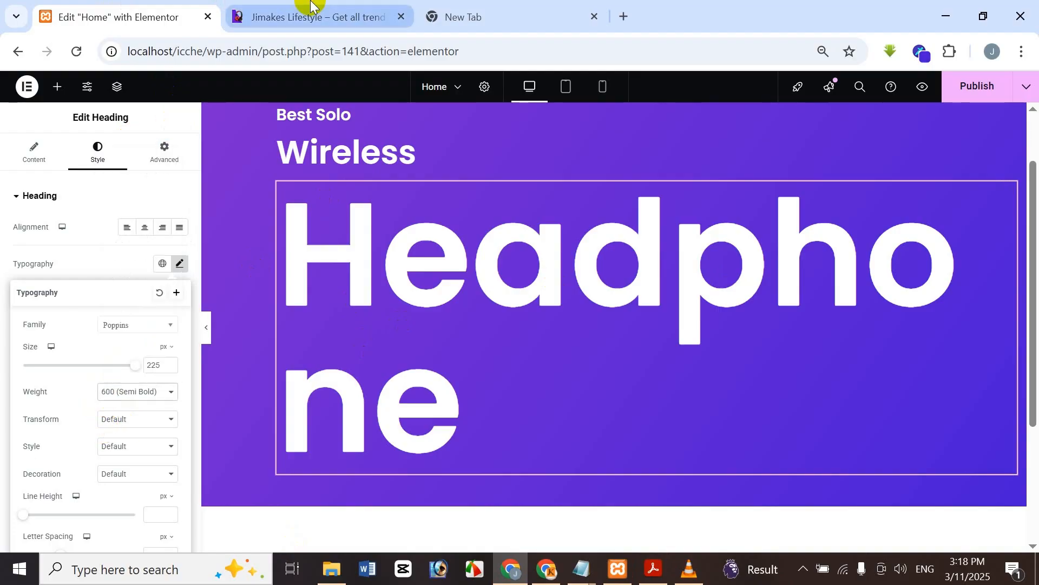
pyautogui.click(302, 11)
pyautogui.click(102, 12)
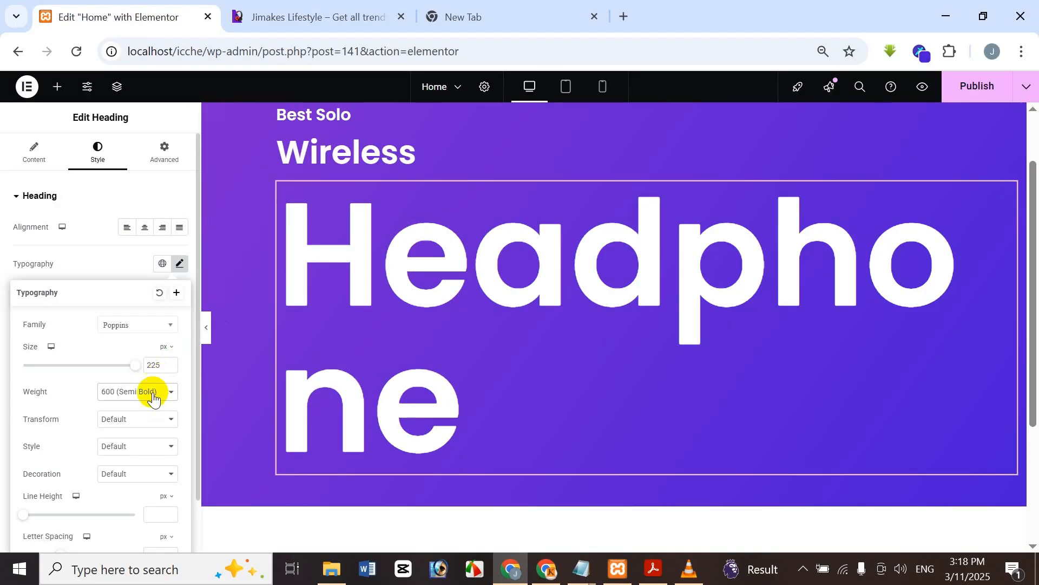
pyautogui.click(143, 392)
pyautogui.click(138, 303)
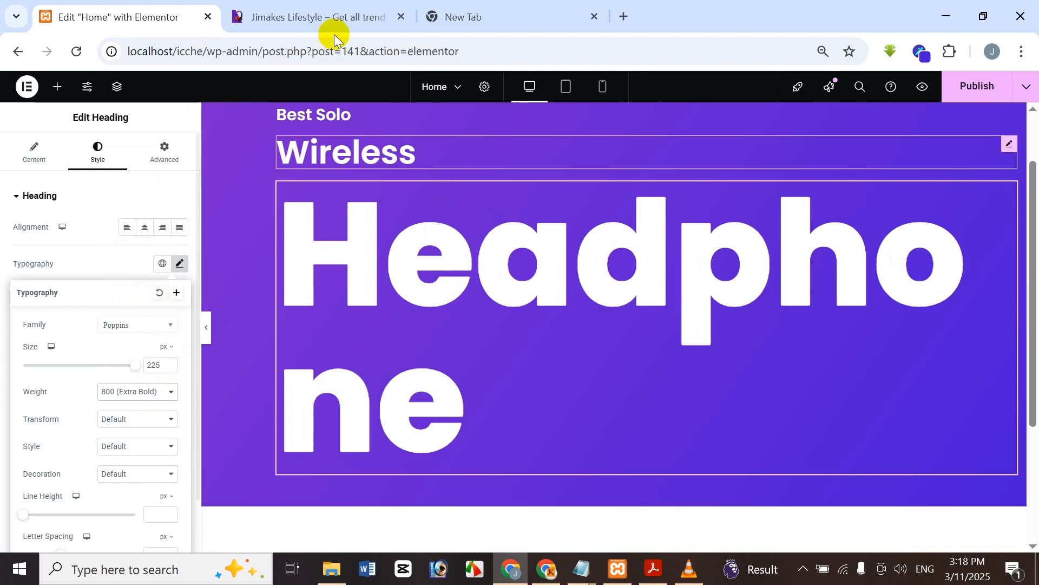
pyautogui.click(282, 16)
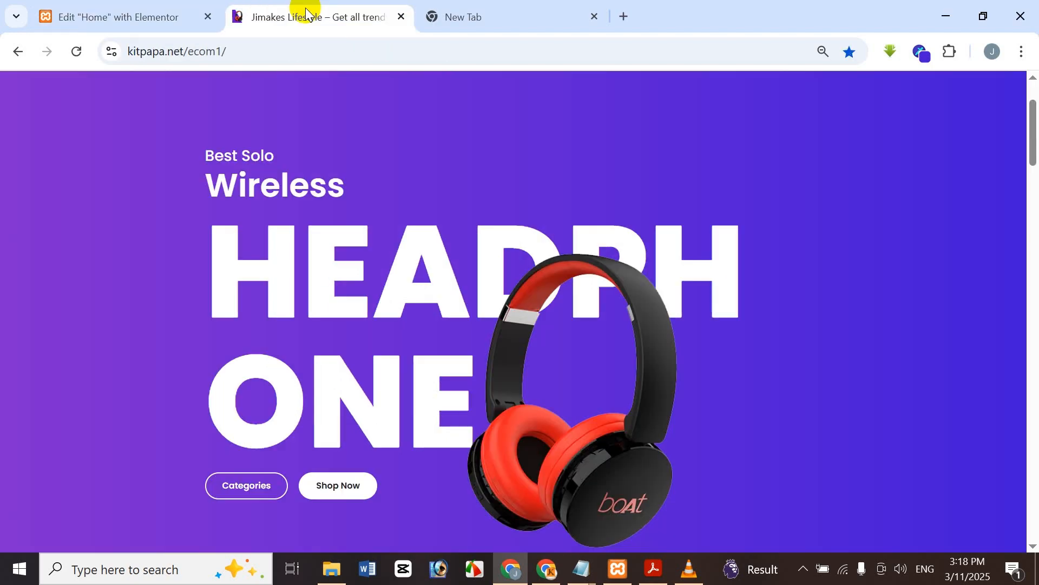
pyautogui.click(123, 18)
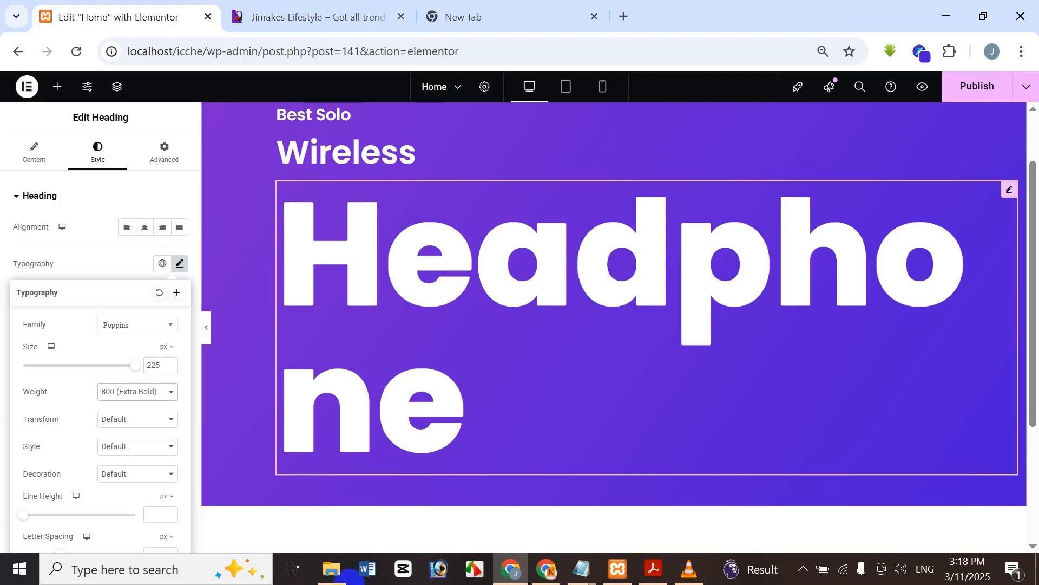
# Step: Check the large hero text's letter case on the reference site and set the "Headphone" heading's text transform to Uppercase
pyautogui.click(184, 120)
pyautogui.click(326, 11)
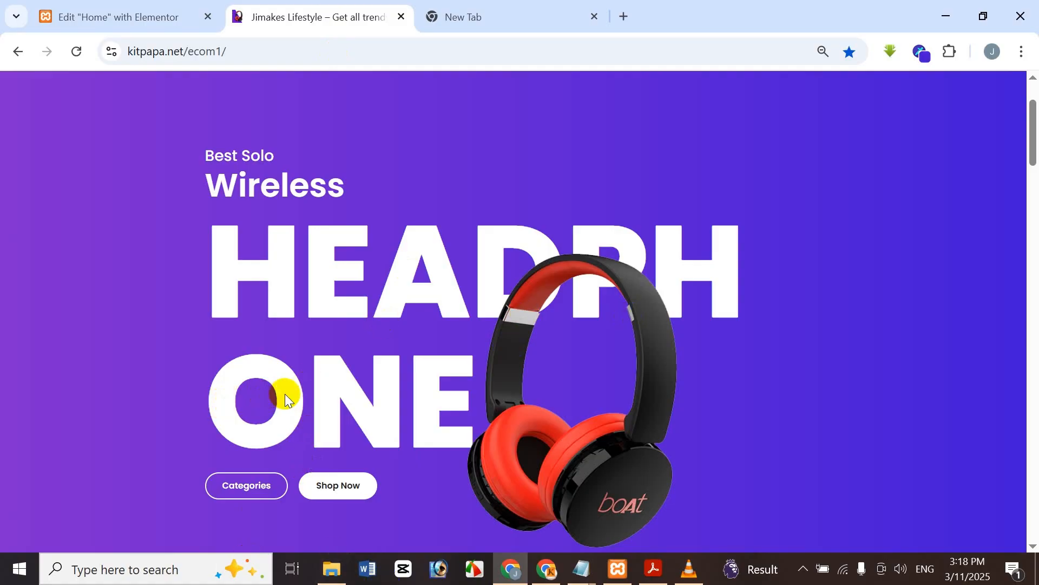
pyautogui.click(198, 7)
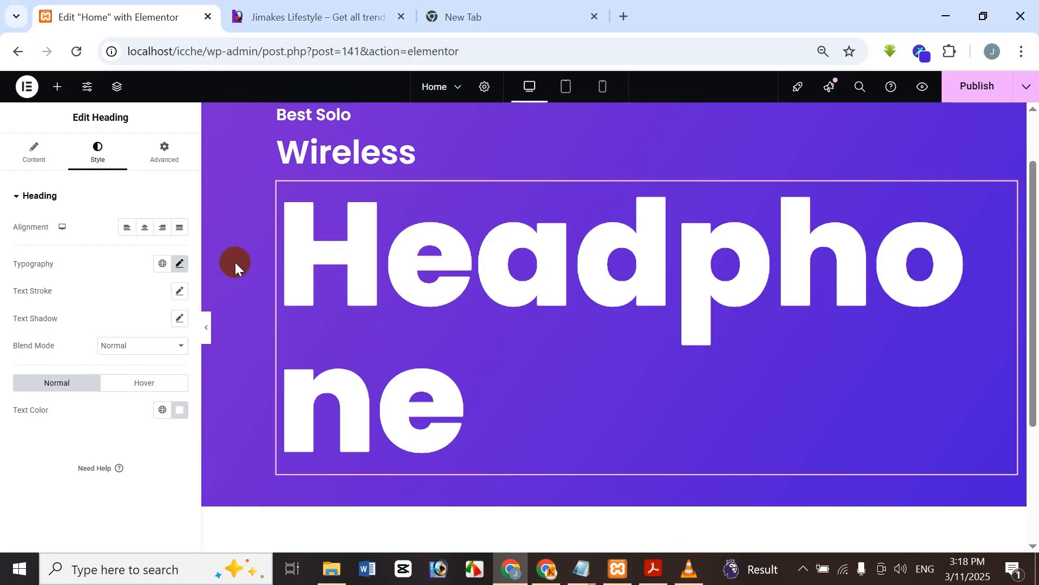
pyautogui.click(179, 264)
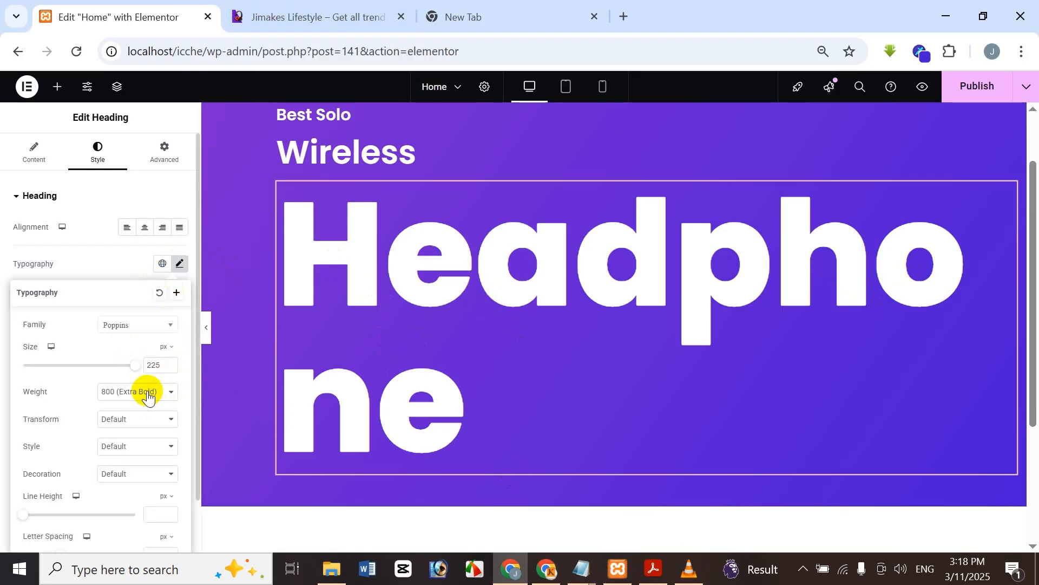
pyautogui.click(144, 420)
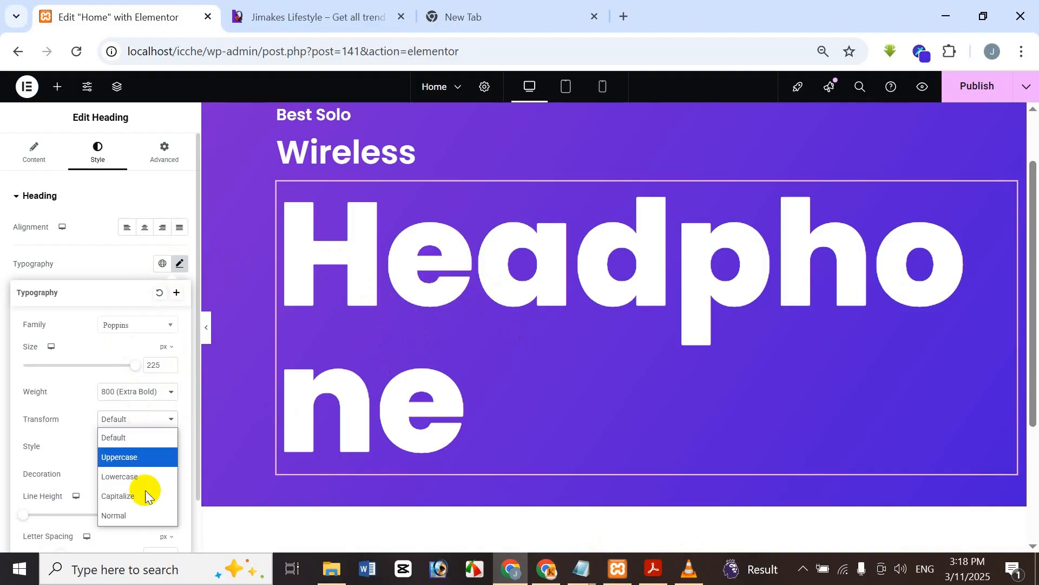
pyautogui.click(154, 457)
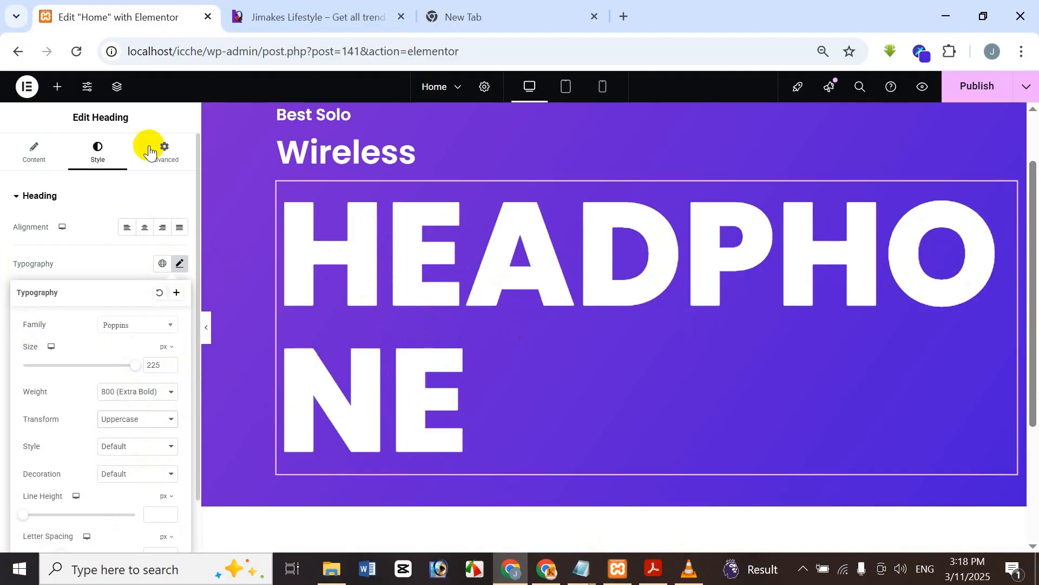
# Step: Insert a <br> tag between "Headph" and "one" in the heading's title and compare the hero section with the reference site
pyautogui.click(151, 126)
pyautogui.click(33, 158)
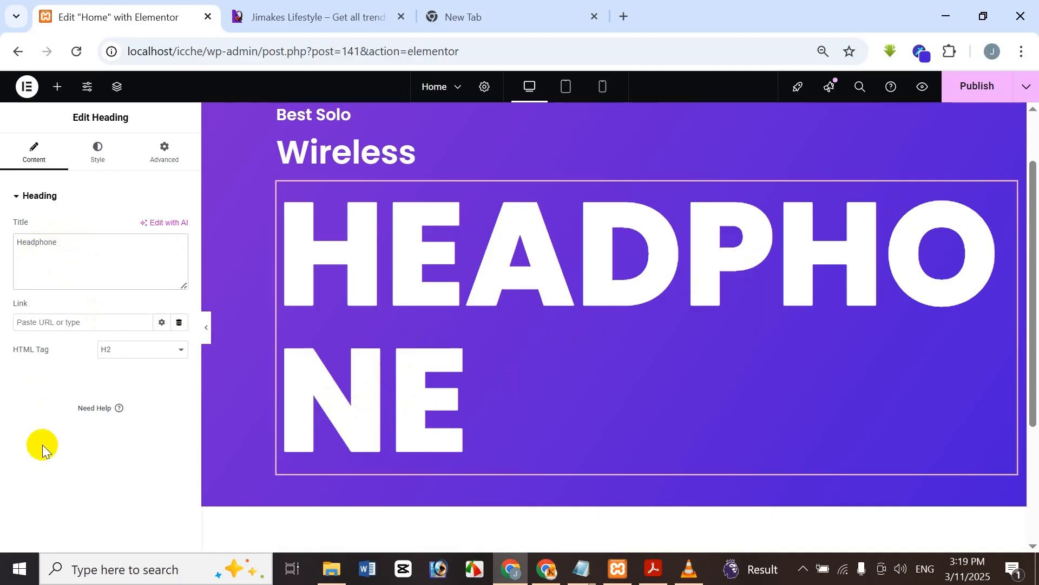
pyautogui.write('<>')
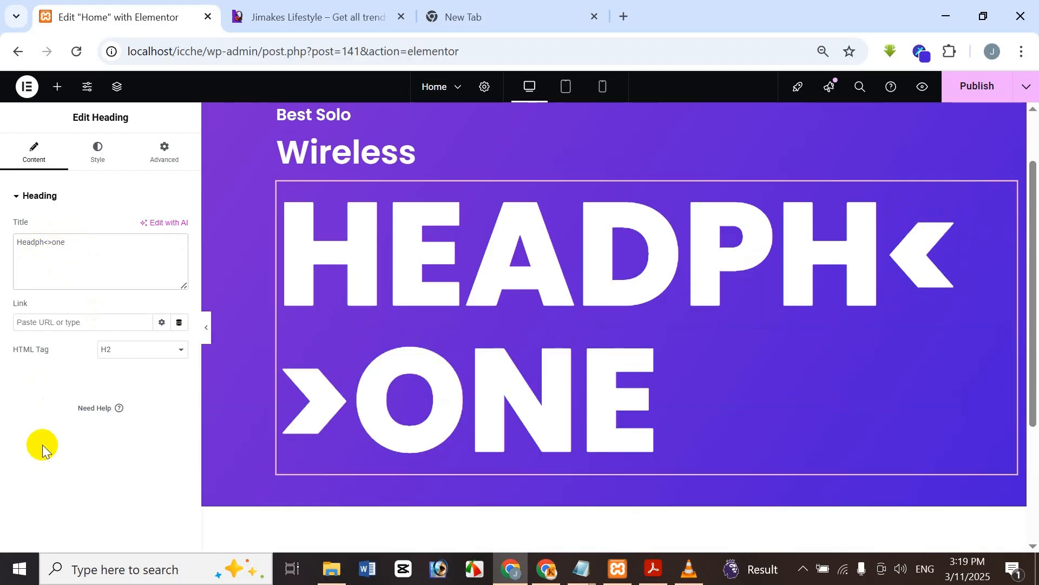
pyautogui.press('Left')
pyautogui.write('br')
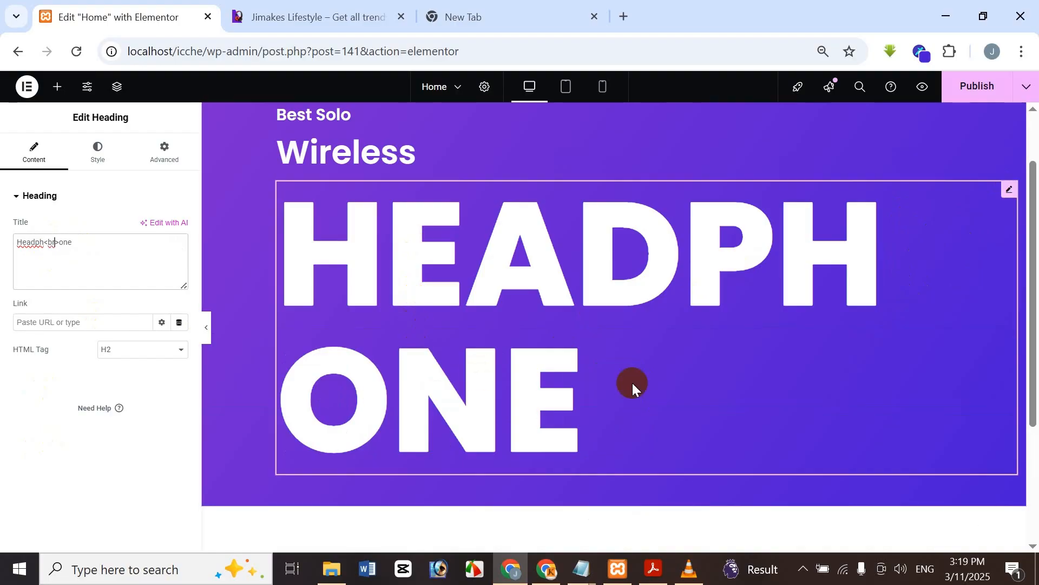
pyautogui.click(384, 6)
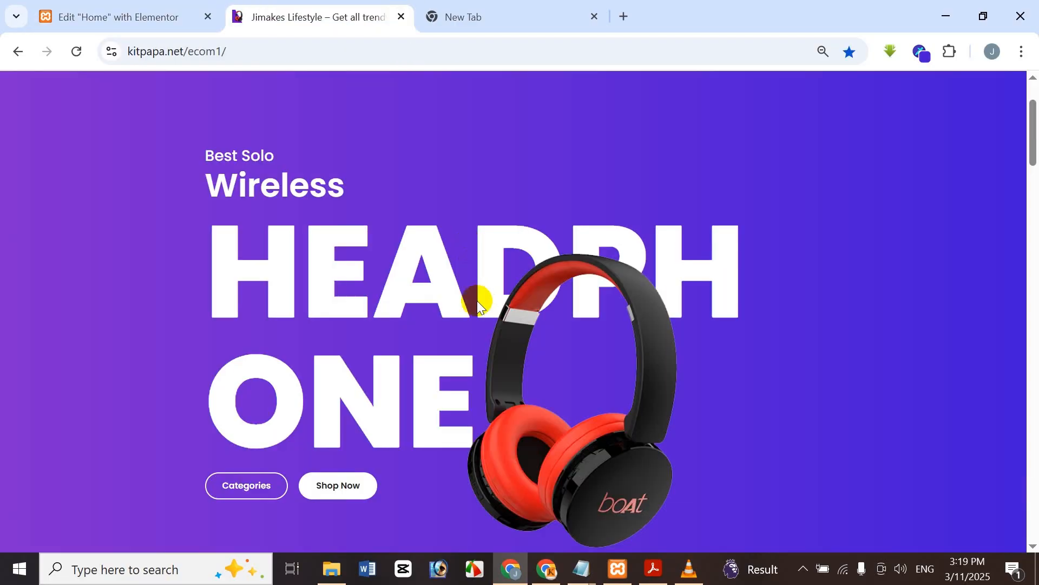
pyautogui.click(47, 8)
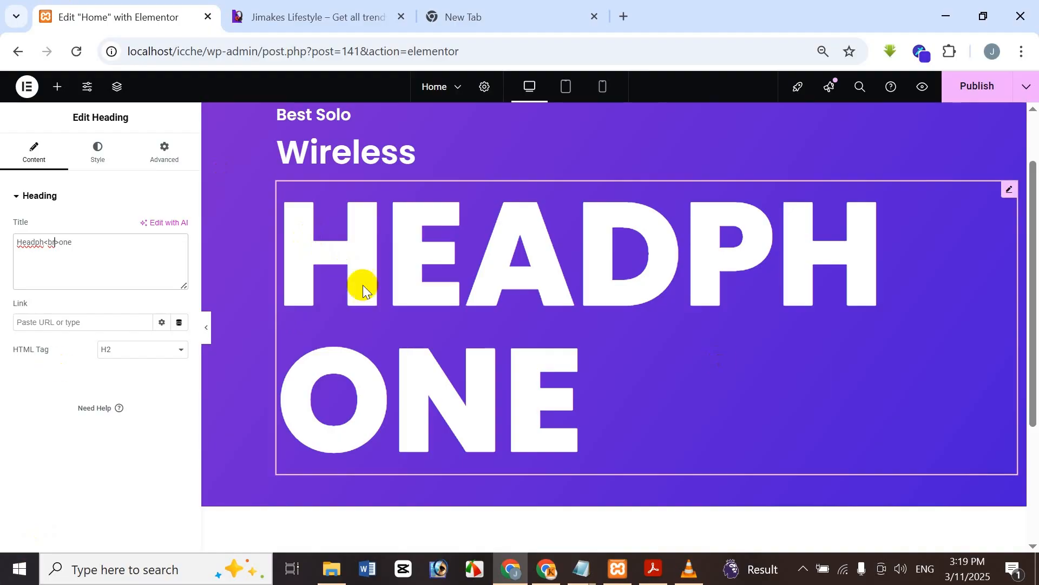
pyautogui.click(295, 6)
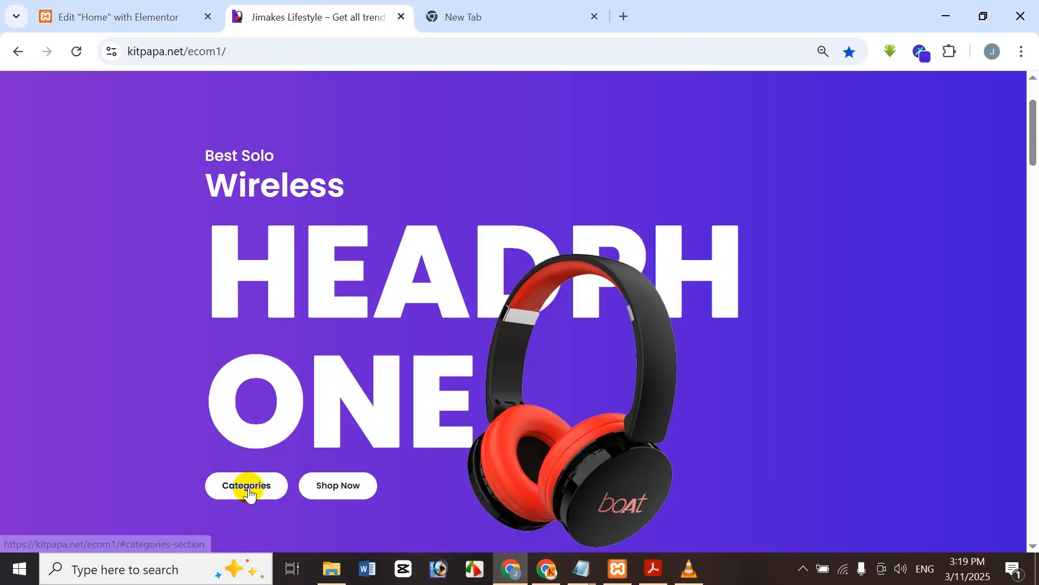
# Step: Return to the Elementor editor and add a new container below the "Headphone" heading in the hero section
pyautogui.click(119, 7)
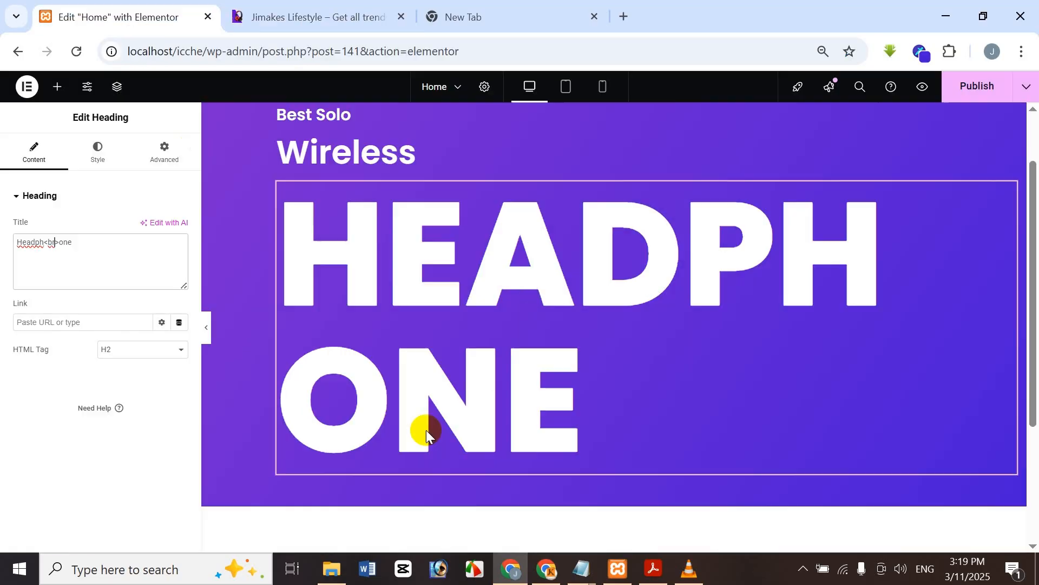
pyautogui.click(57, 89)
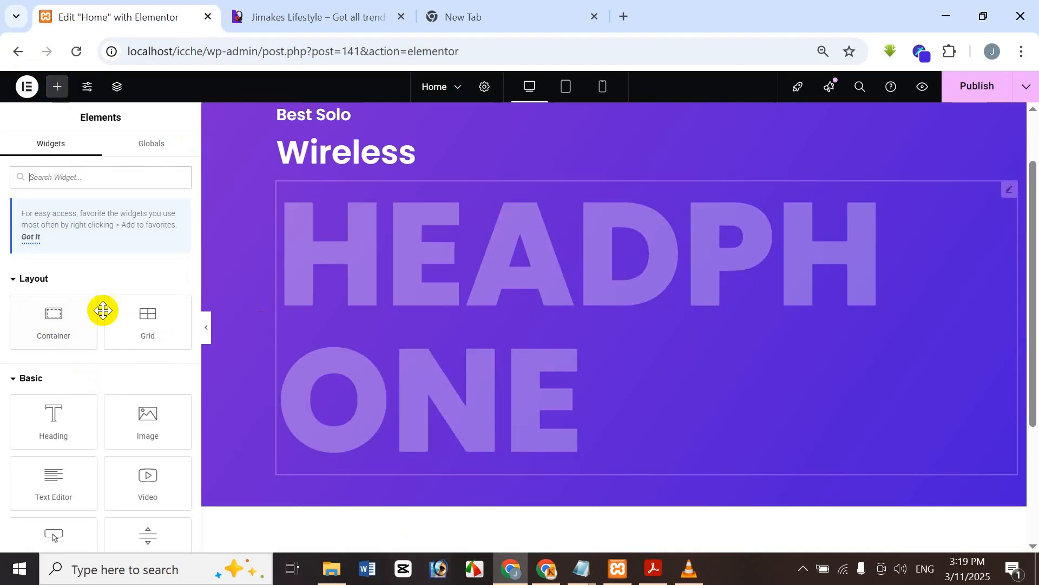
pyautogui.moveTo(87, 305); pyautogui.dragTo(381, 485)
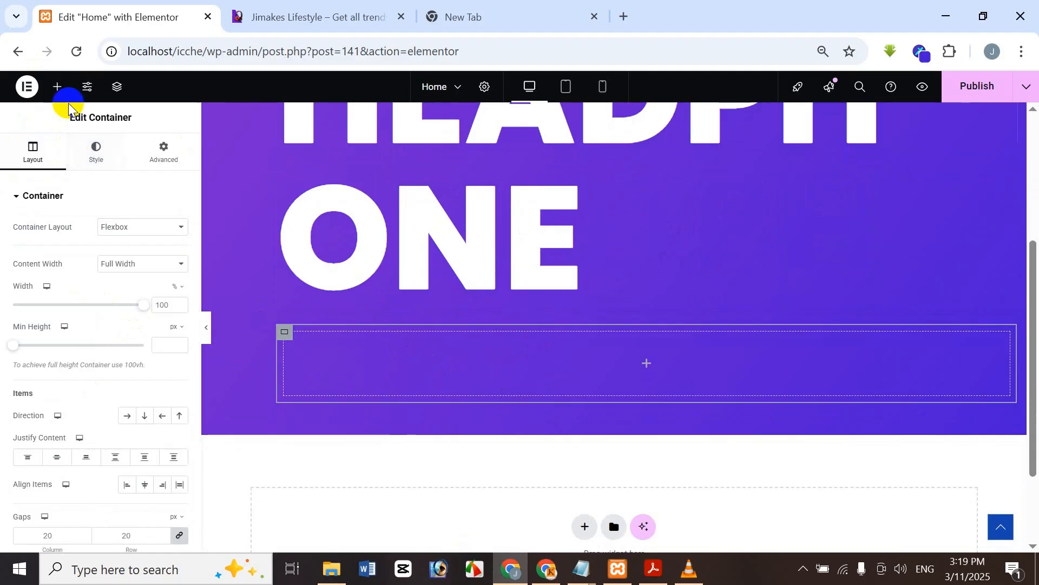
# Step: Place a Button widget inside the empty container below the "Headphone" heading
pyautogui.click(58, 90)
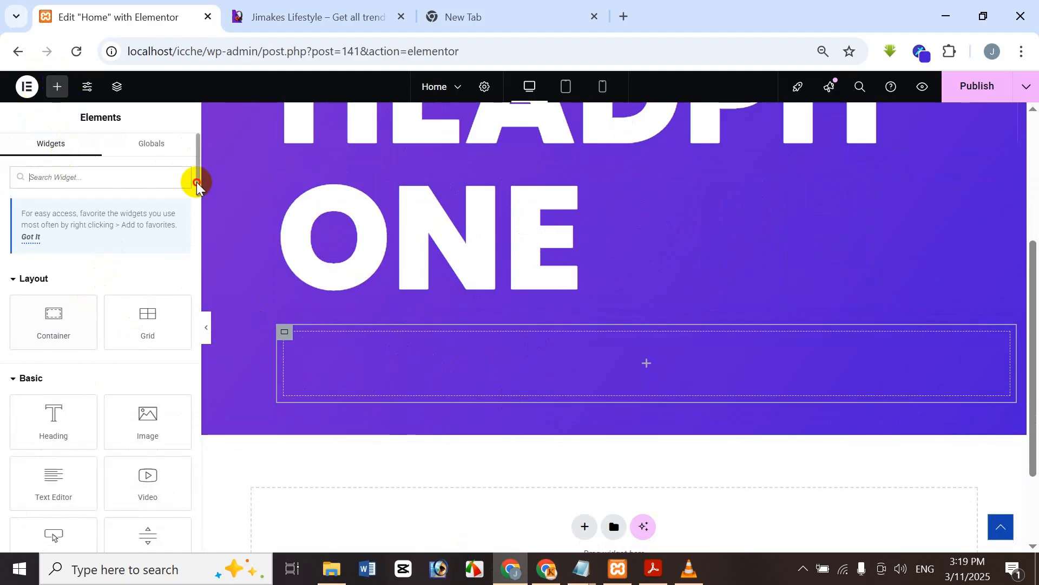
pyautogui.moveTo(197, 184); pyautogui.dragTo(190, 214)
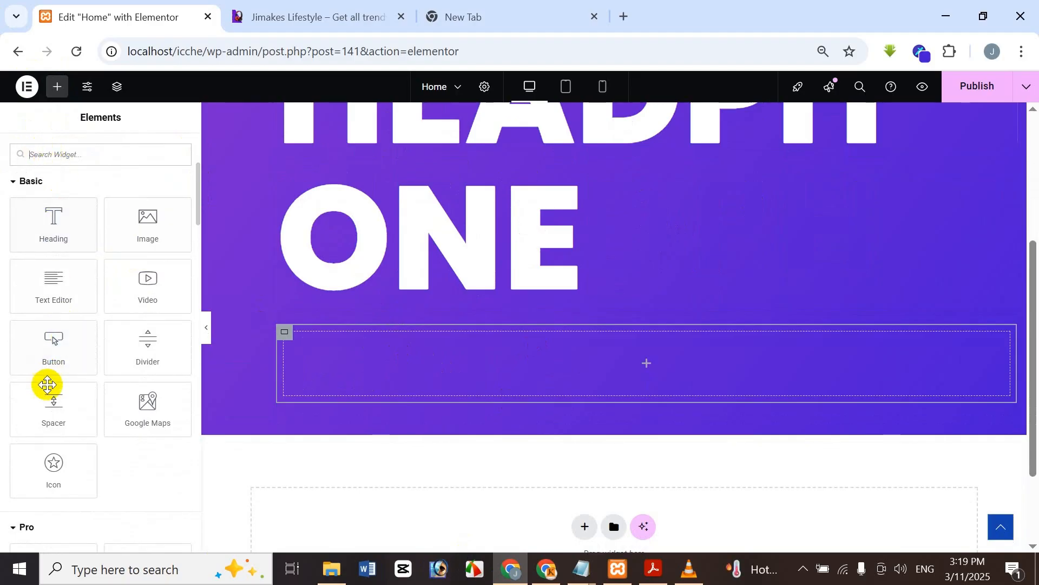
pyautogui.moveTo(51, 359); pyautogui.dragTo(543, 389)
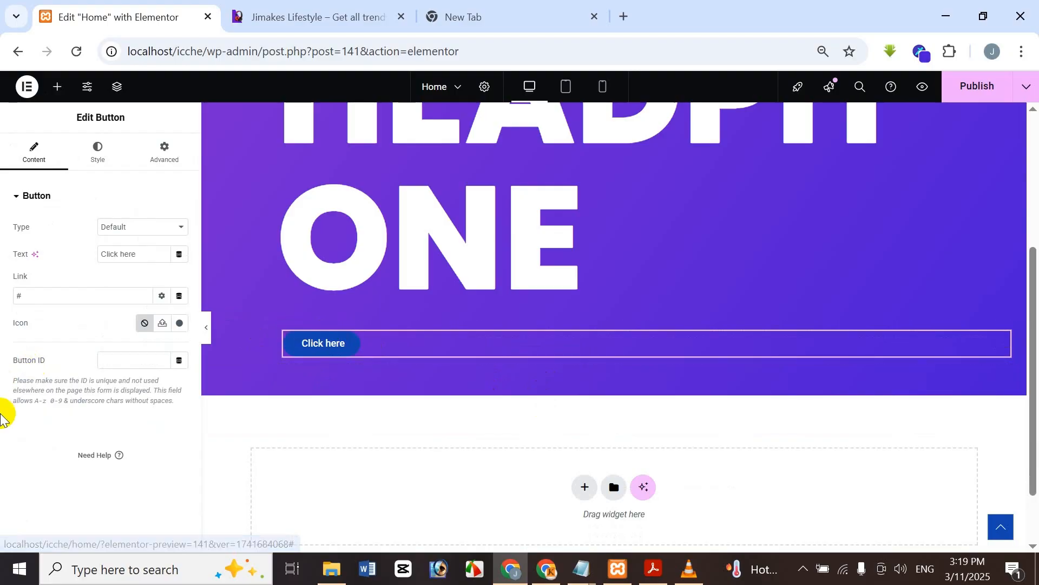
# Step: Check the first hero button's label on the reference site and set the new button's text to "Categories"
pyautogui.click(298, 14)
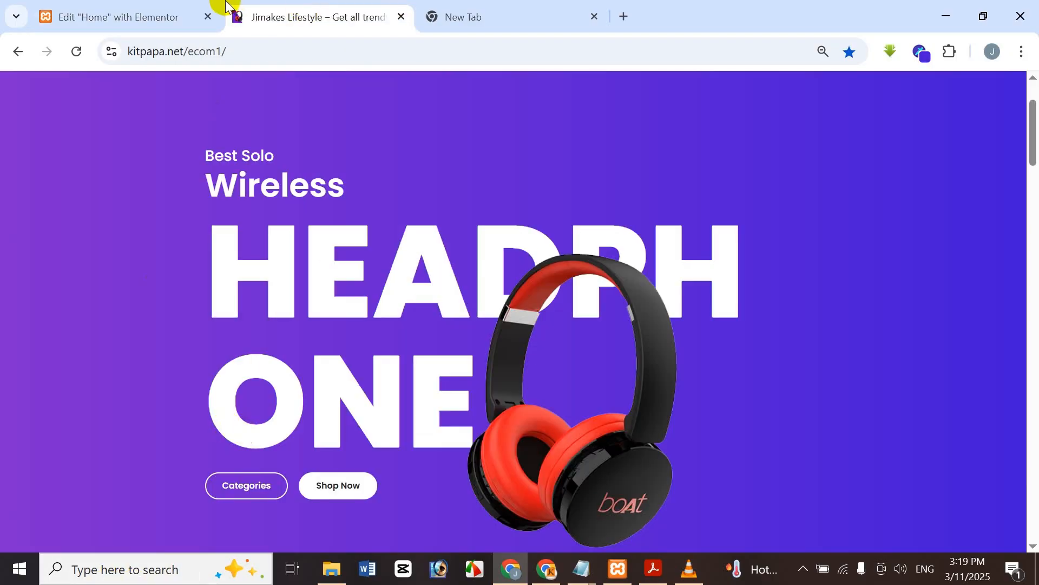
pyautogui.click(218, 8)
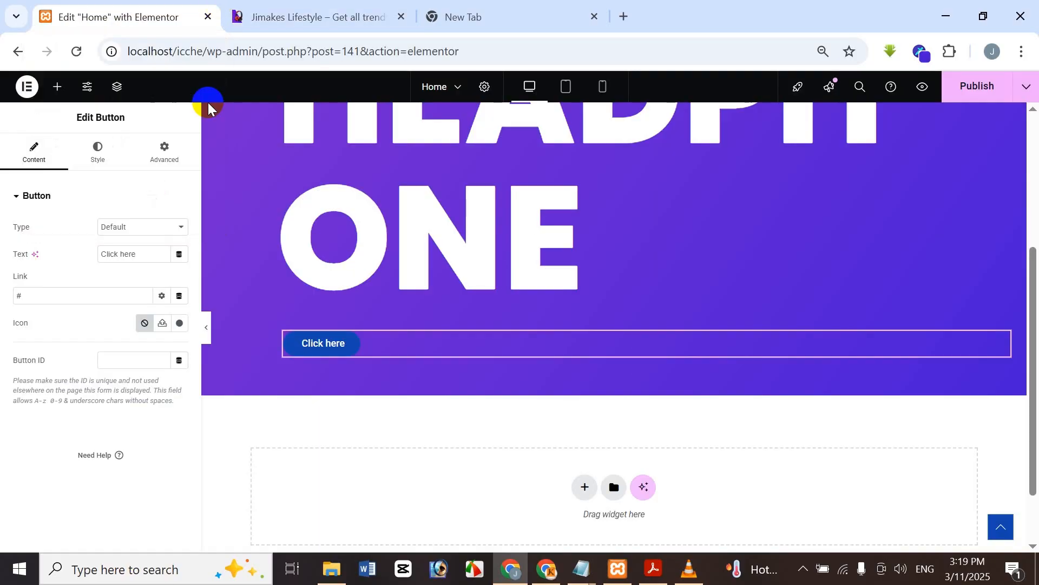
pyautogui.click(138, 254)
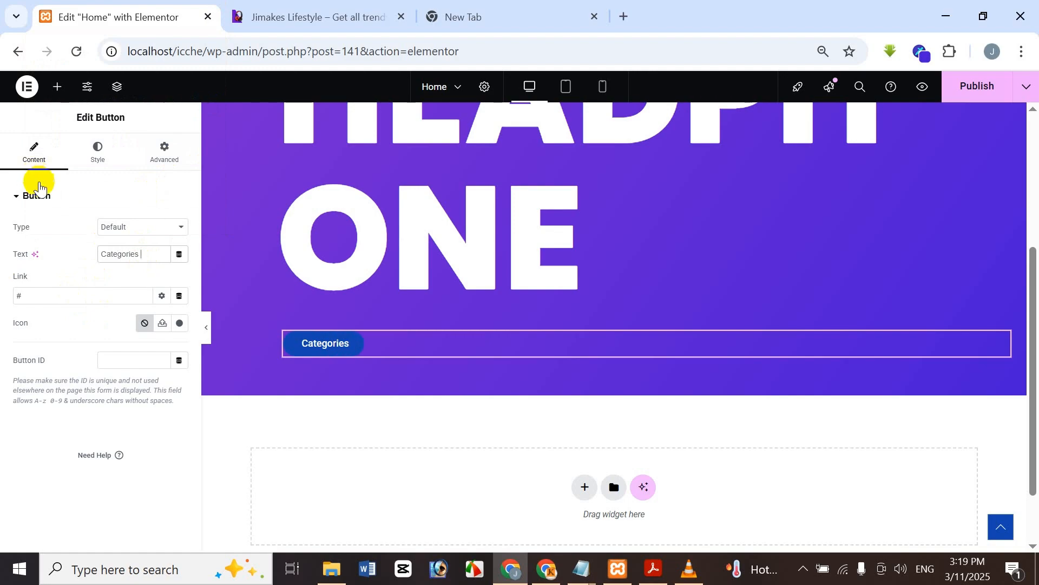
pyautogui.press('BackSpace')
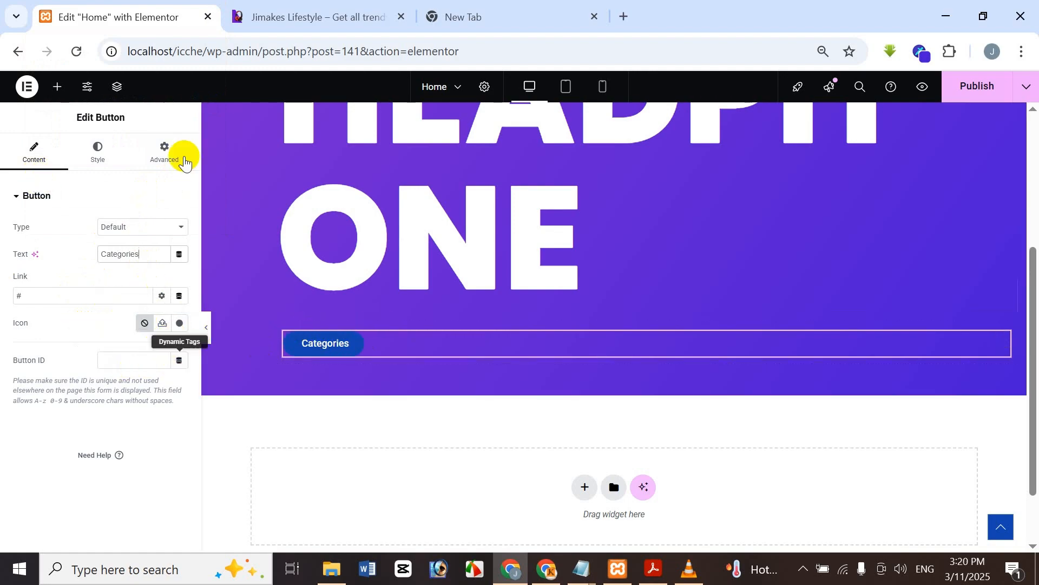
# Step: Compare with the reference site's Categories button and set the button's normal text color to white (#FFFFFF)
pyautogui.hotkey('ctrl', 'Tab')
pyautogui.click(153, 9)
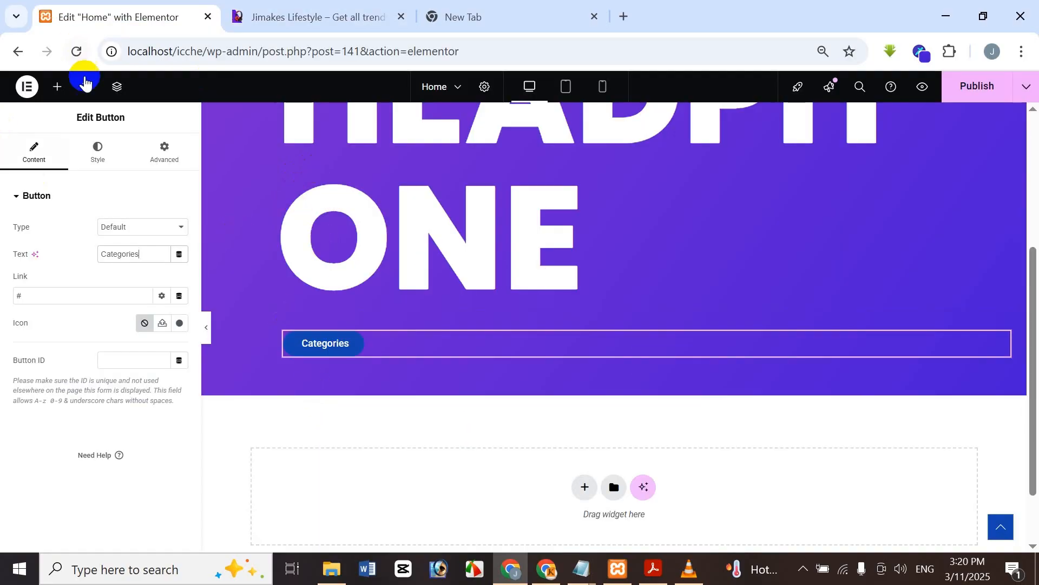
pyautogui.click(110, 158)
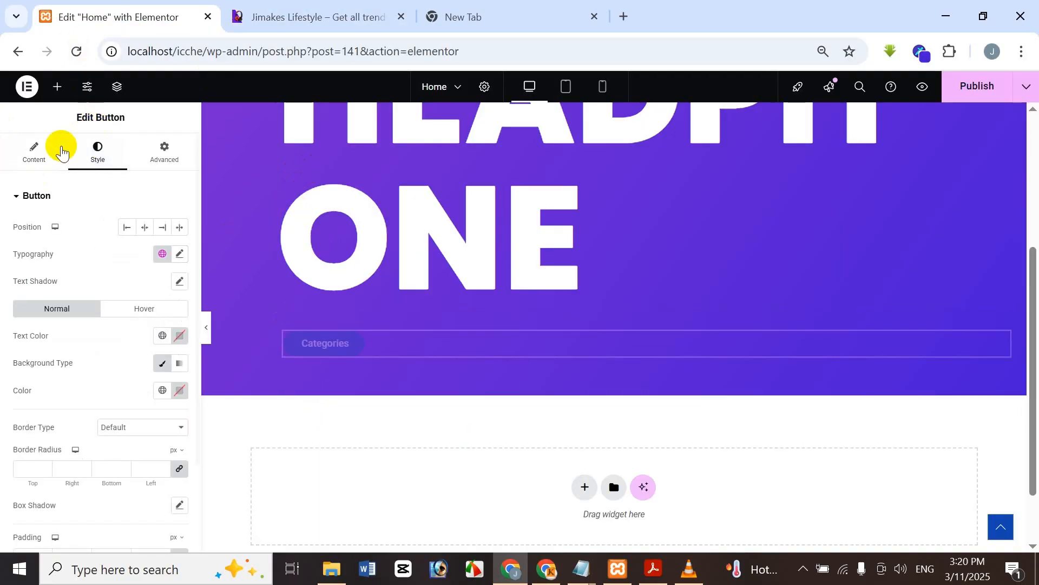
pyautogui.click(286, 331)
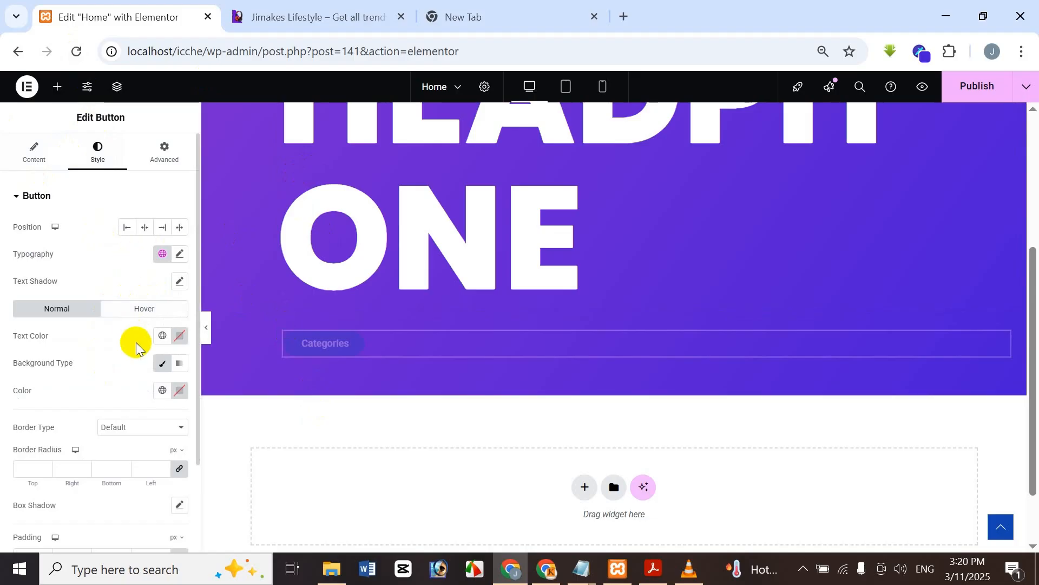
pyautogui.click(174, 336)
pyautogui.click(311, 30)
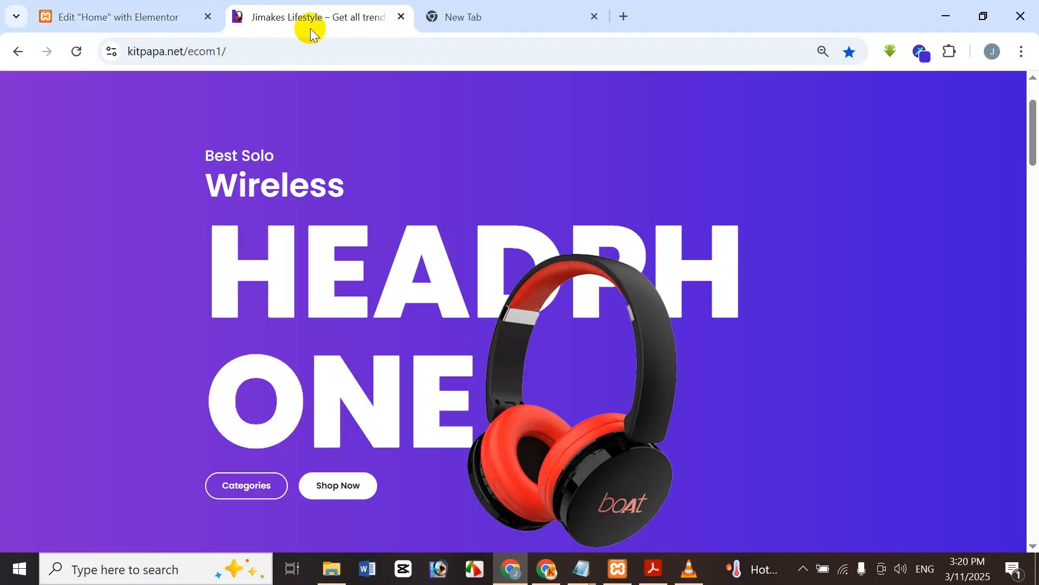
pyautogui.click(87, 15)
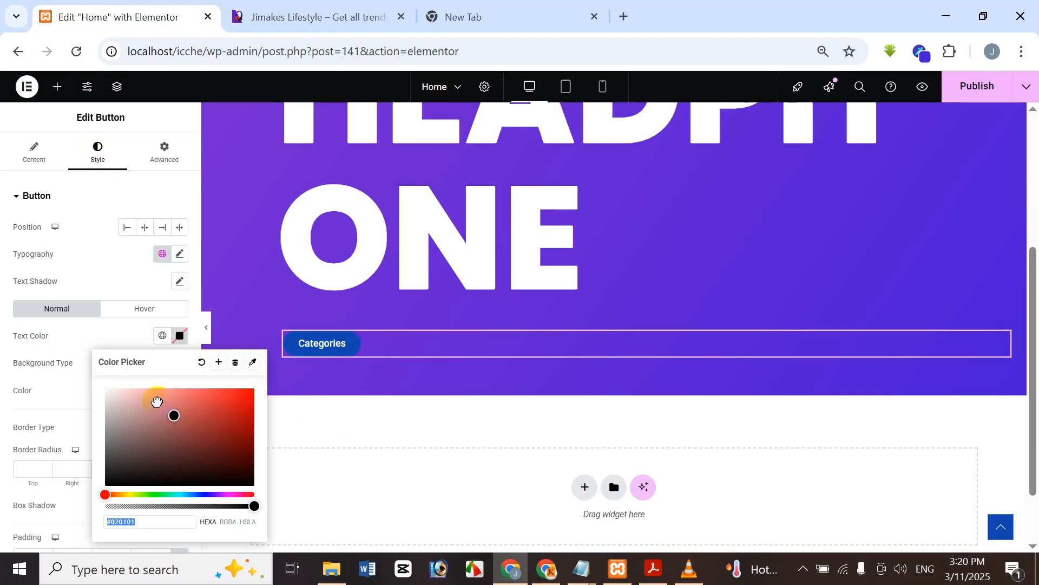
pyautogui.click(276, 21)
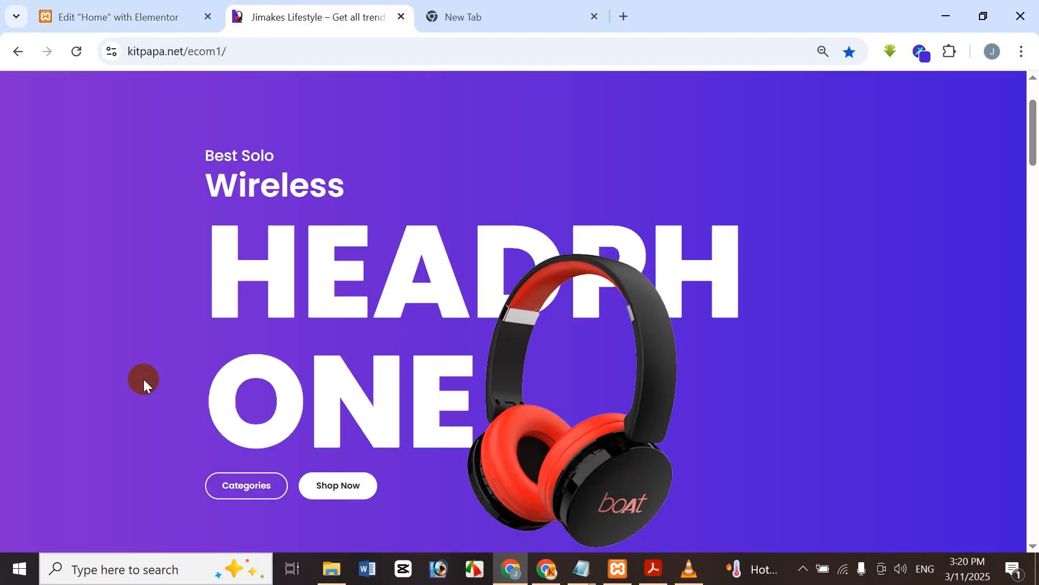
pyautogui.click(105, 14)
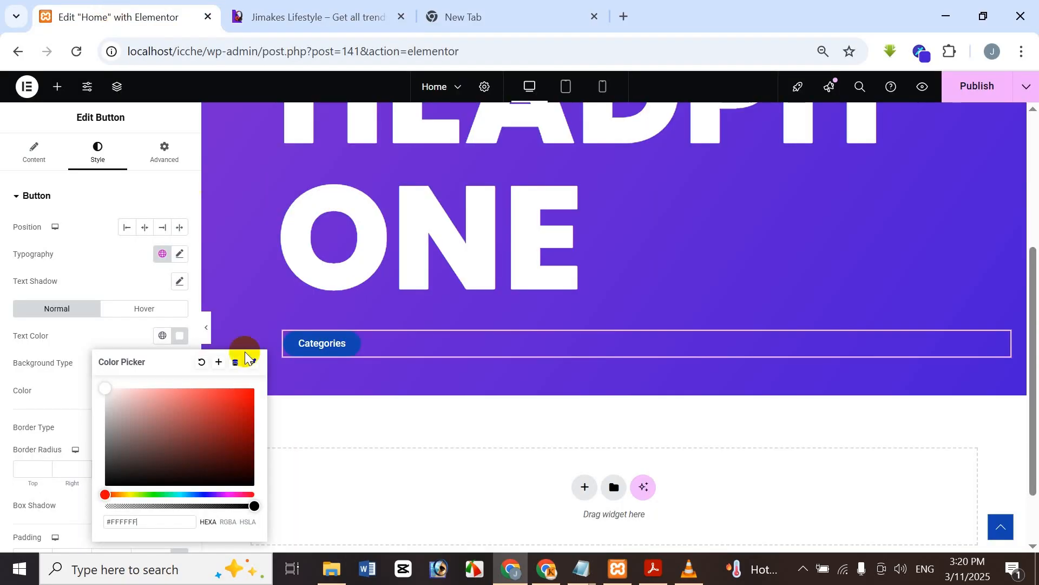
pyautogui.click(177, 388)
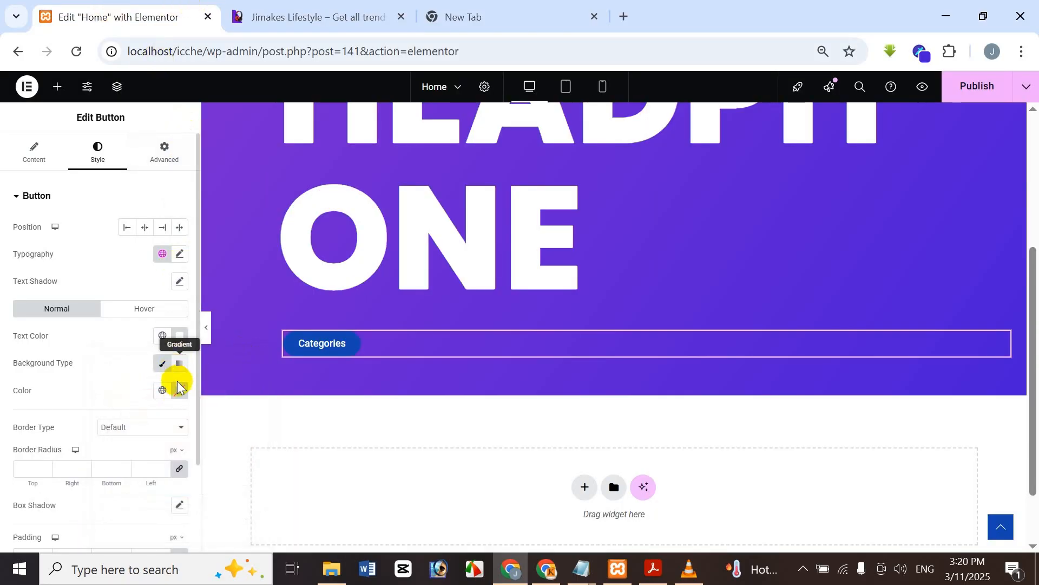
# Step: Make the Categories button's normal background color fully transparent
pyautogui.click(178, 389)
pyautogui.moveTo(138, 338); pyautogui.dragTo(171, 107)
pyautogui.doubleClick(170, 105)
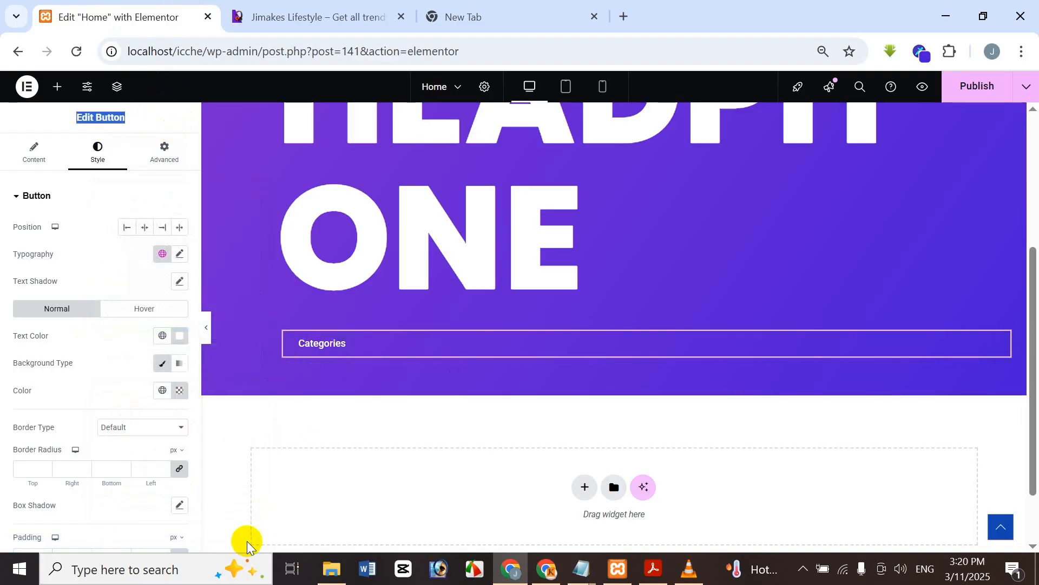
# Step: Give the Categories button a solid white border with a width of 2 px on all sides
pyautogui.click(121, 427)
pyautogui.click(119, 329)
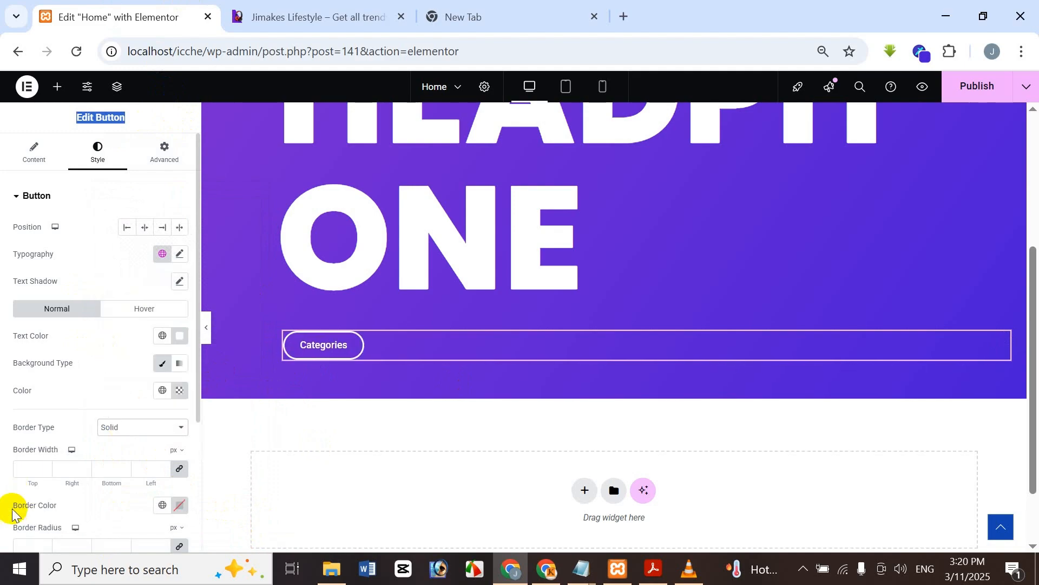
pyautogui.moveTo(26, 478); pyautogui.dragTo(28, 470)
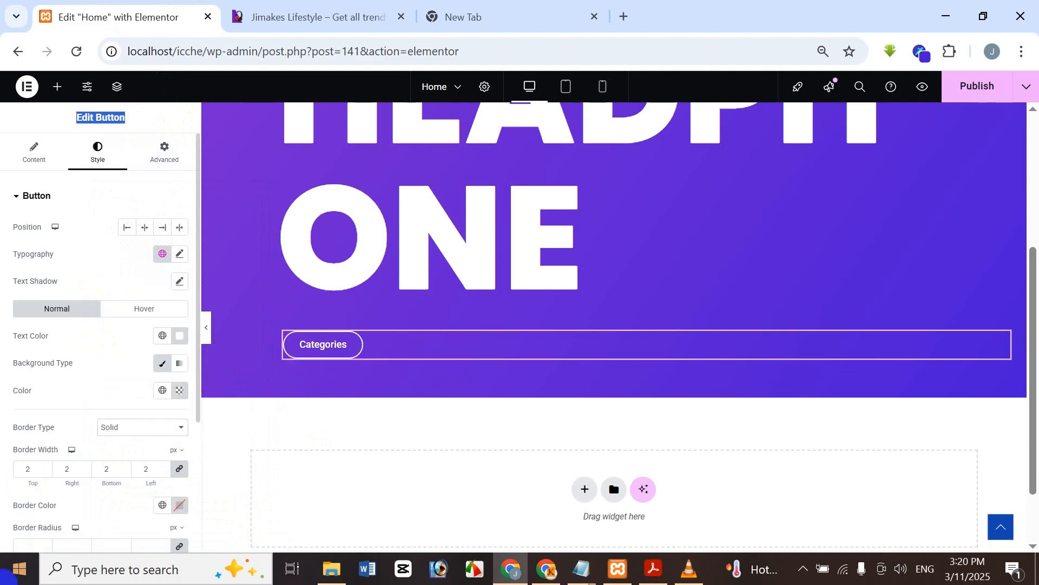
pyautogui.scroll(-2, 119, 490)
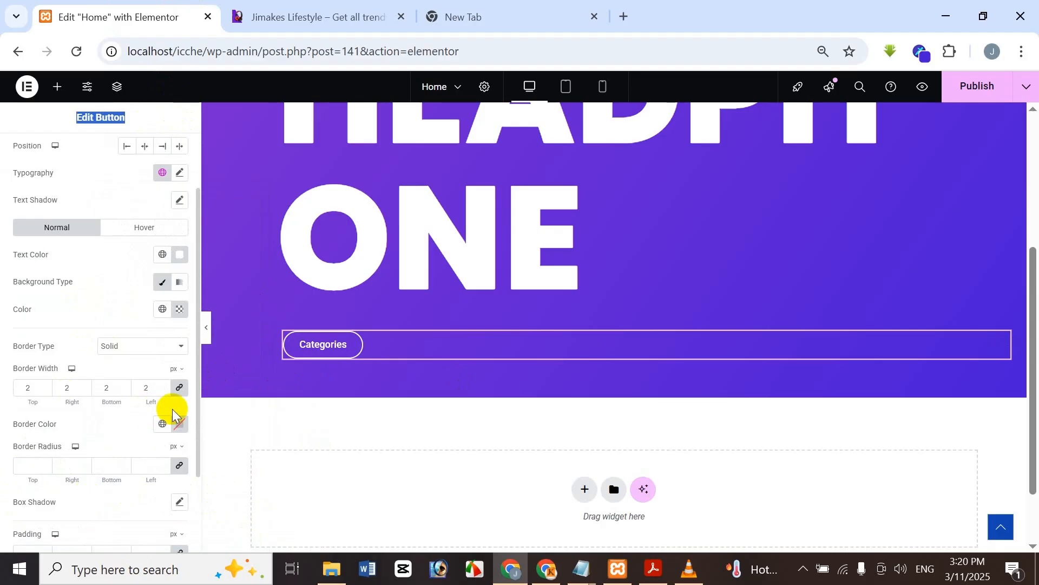
pyautogui.click(177, 426)
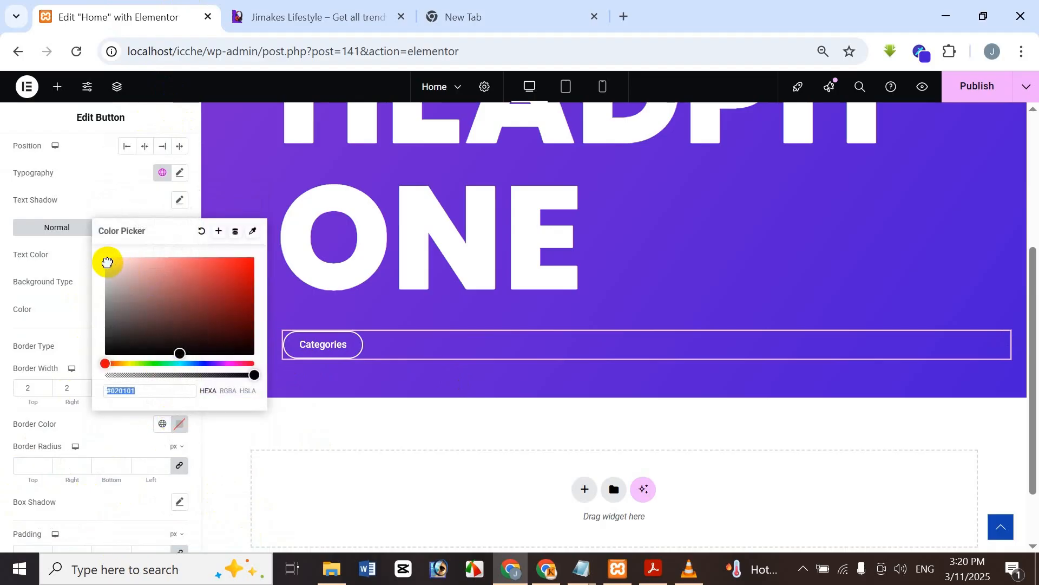
pyautogui.click(151, 115)
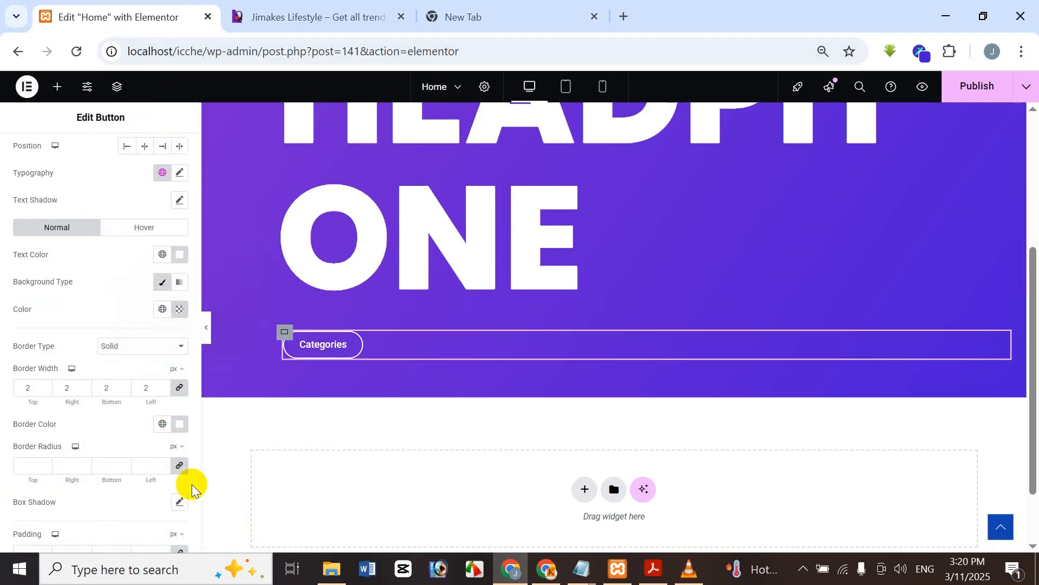
# Step: Check the Categories button's hover effect on the reference site and set the button's hover text color to black (#000000)
pyautogui.click(281, 12)
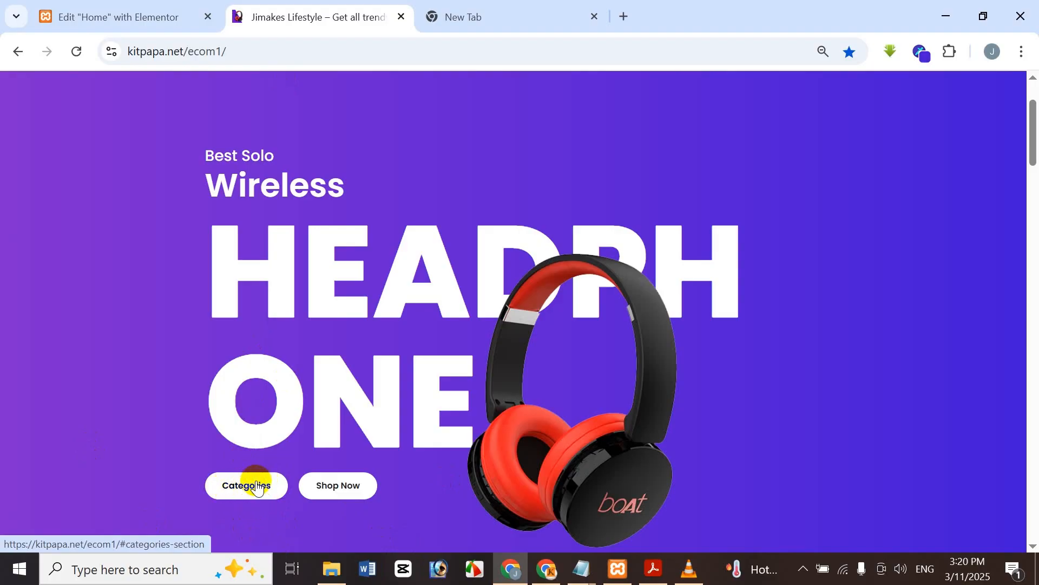
pyautogui.click(174, 10)
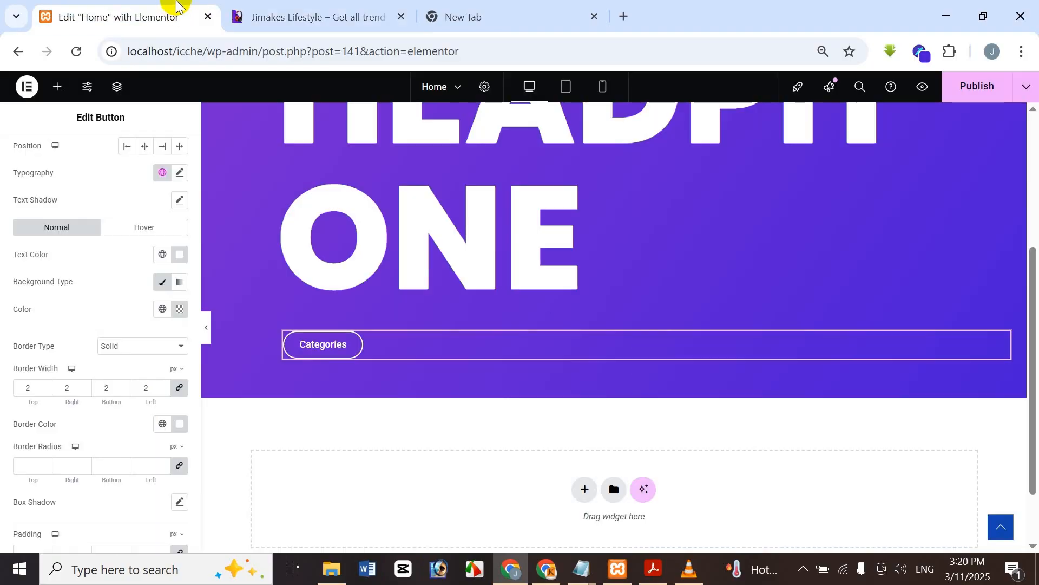
pyautogui.scroll(2, 146, 399)
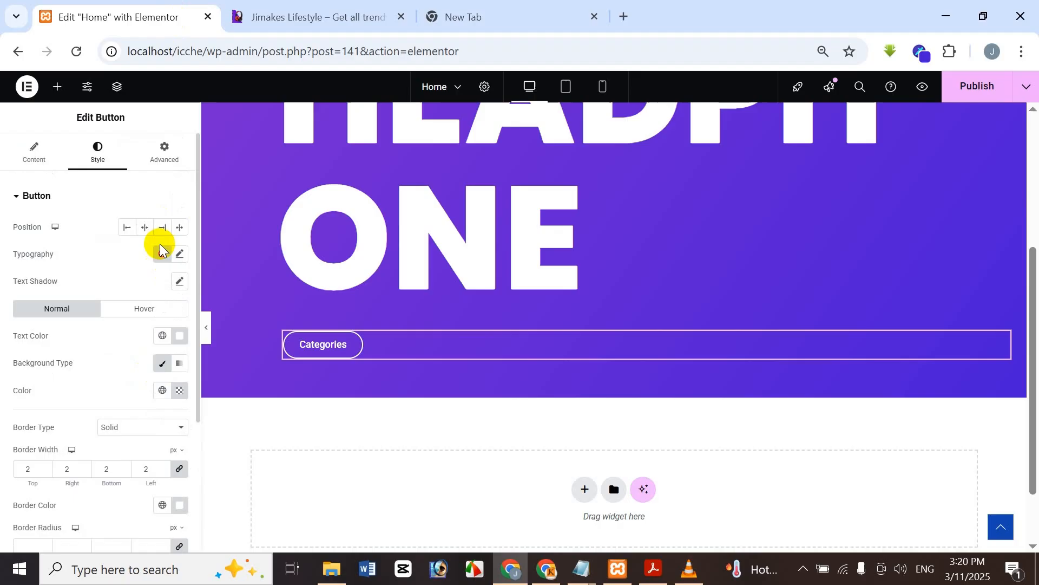
pyautogui.click(152, 307)
pyautogui.click(179, 336)
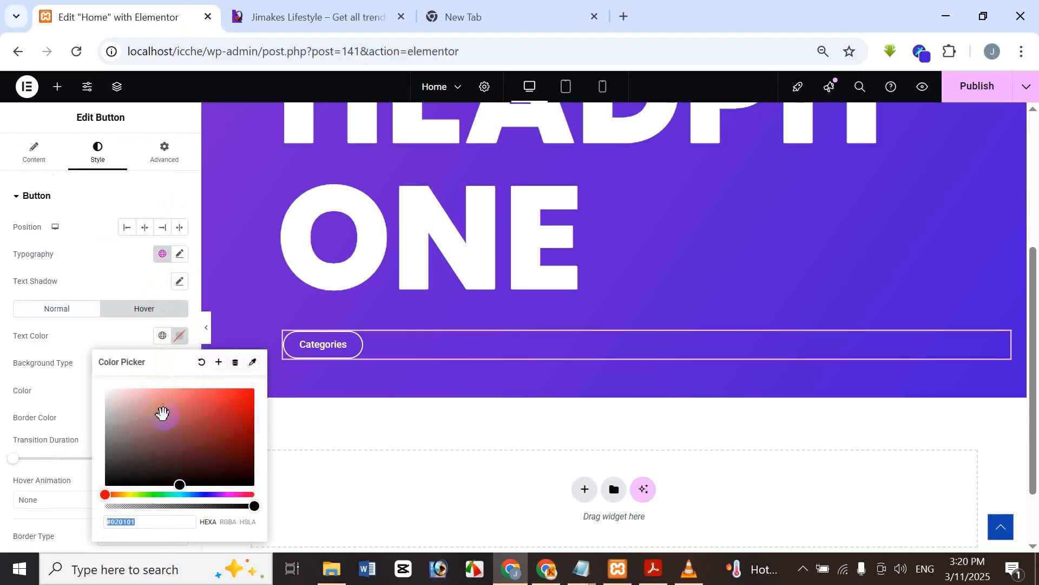
pyautogui.moveTo(246, 500); pyautogui.dragTo(282, 514)
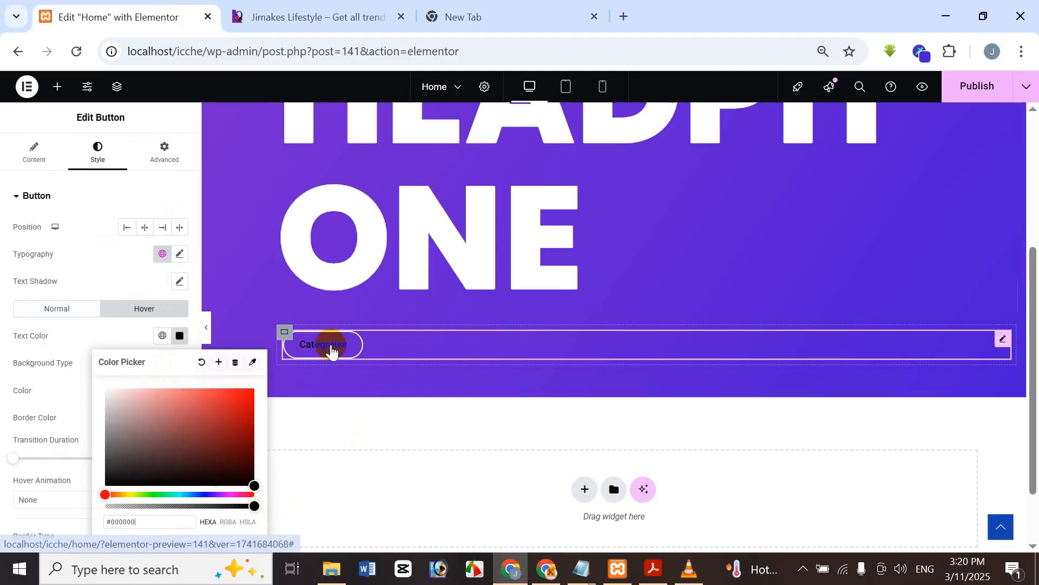
pyautogui.click(235, 428)
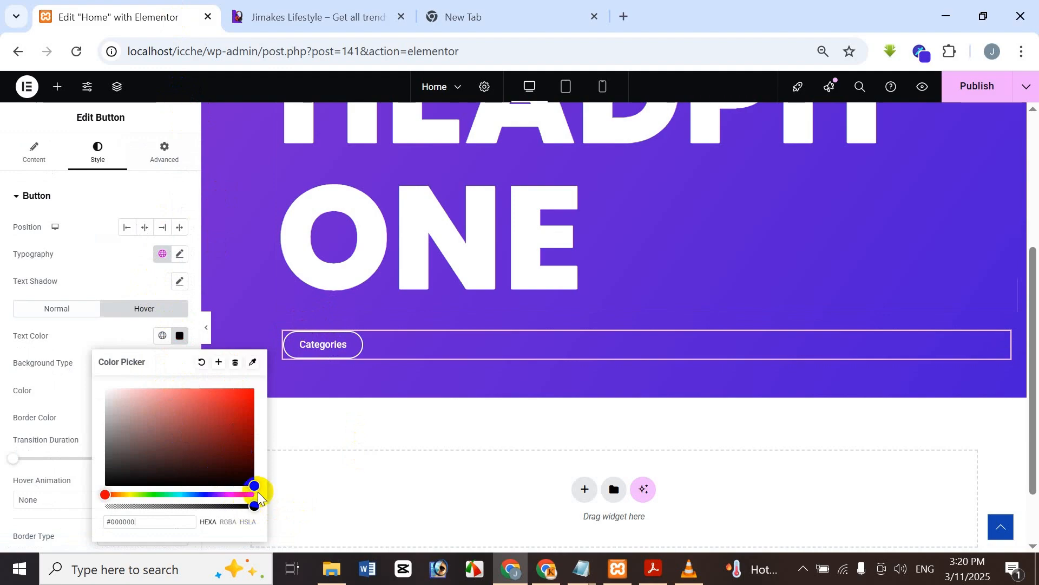
pyautogui.click(182, 113)
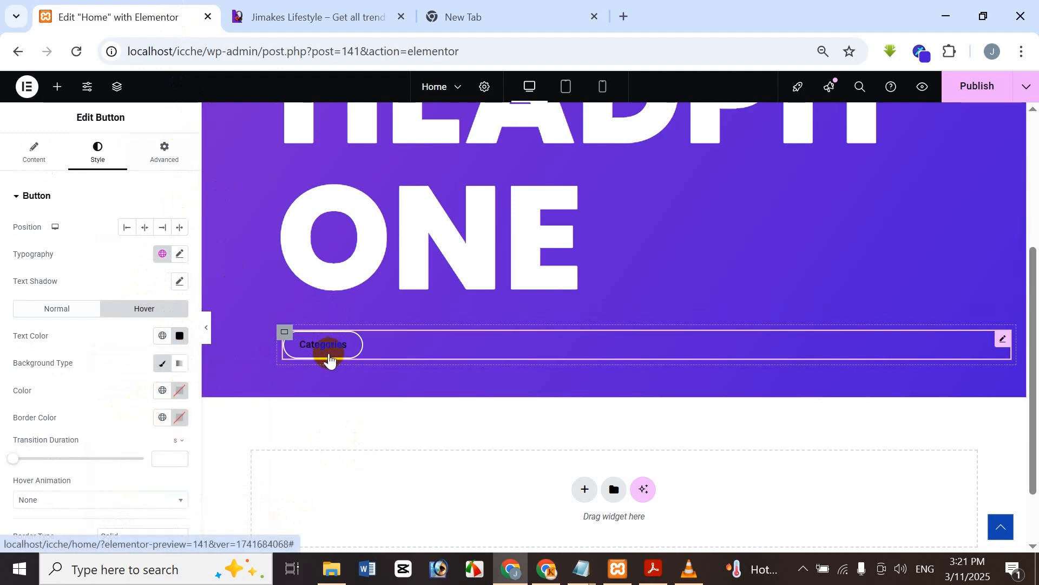
# Step: Set the Categories button's hover background color to white (#FFFFFF) and review its hover and border settings
pyautogui.click(185, 393)
pyautogui.moveTo(133, 232); pyautogui.dragTo(93, 214)
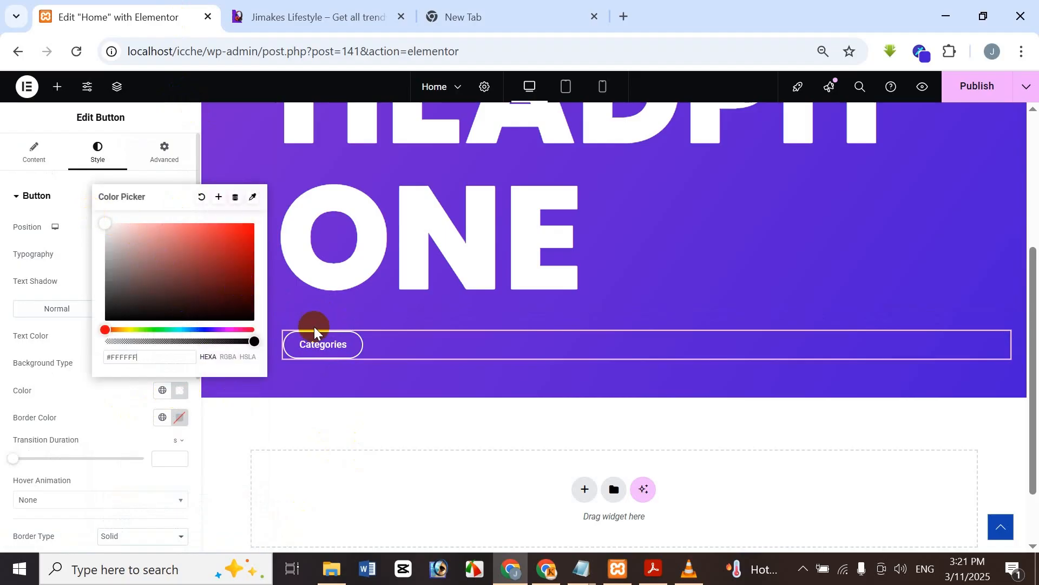
pyautogui.click(142, 102)
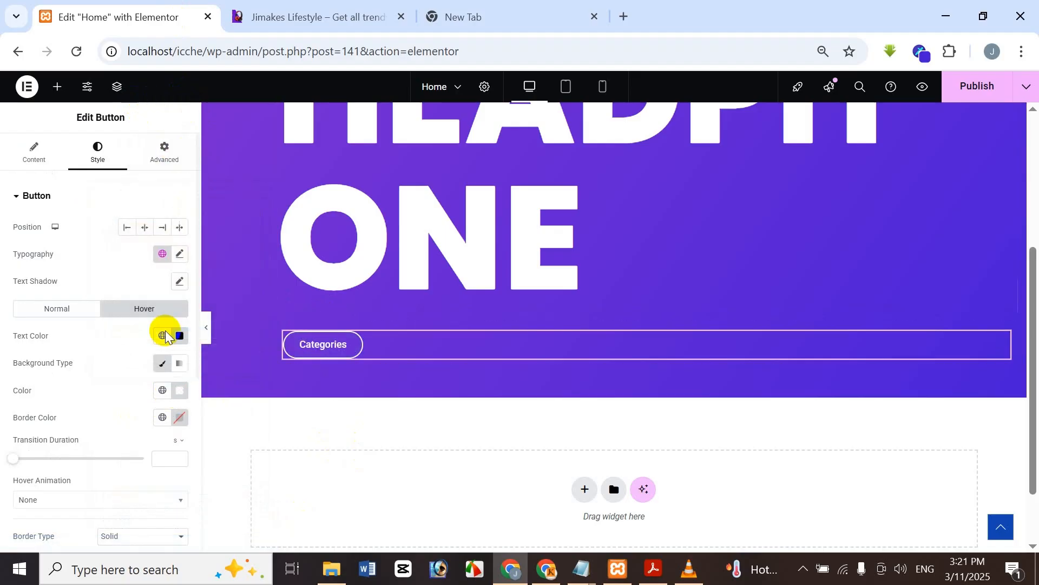
pyautogui.scroll(-2, 157, 427)
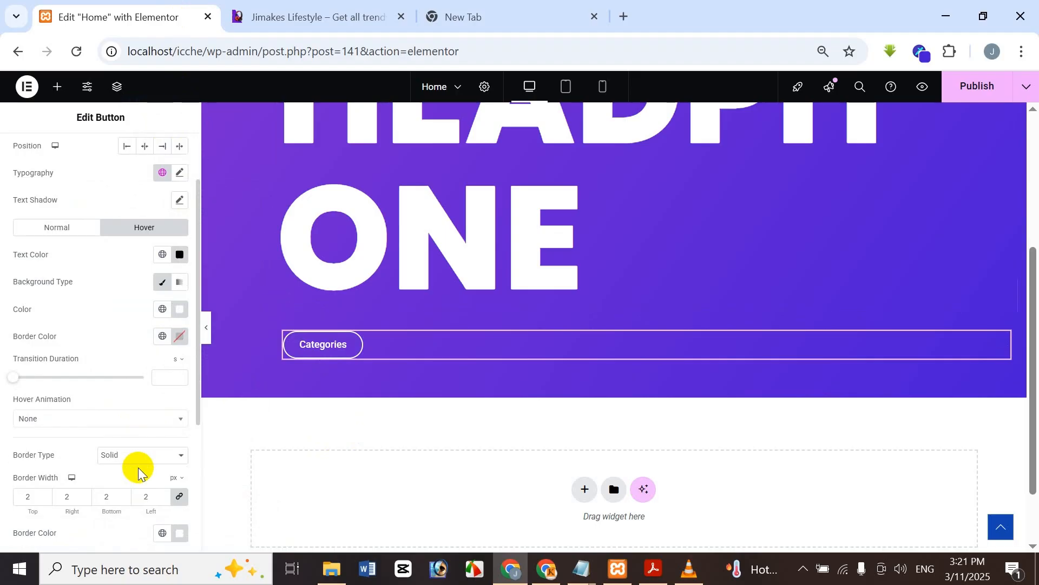
pyautogui.scroll(-2, 139, 469)
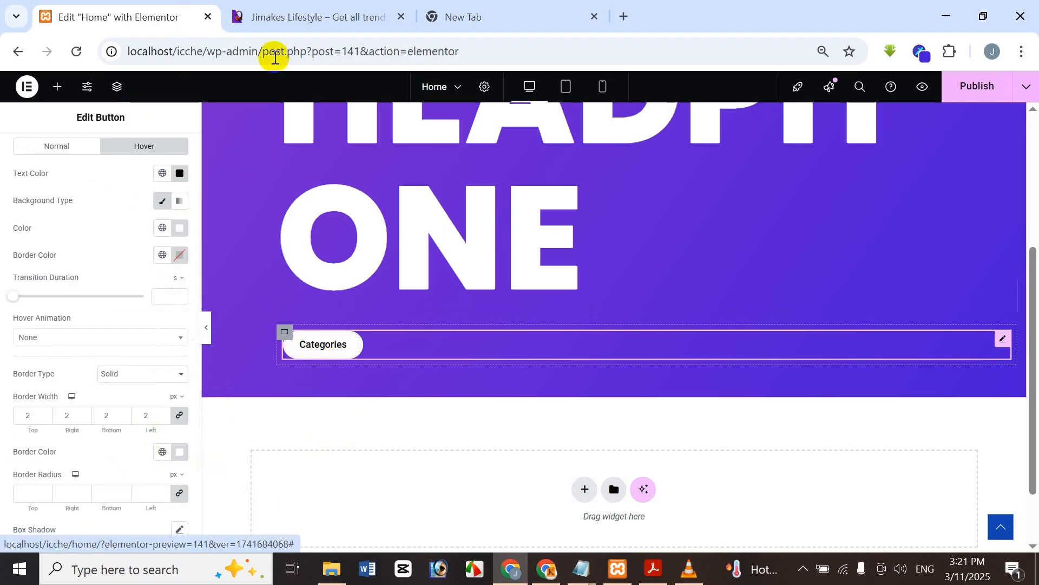
# Step: Compare the Categories button's hover effect with the reference site and duplicate the Categories button in the hero section
pyautogui.click(279, 18)
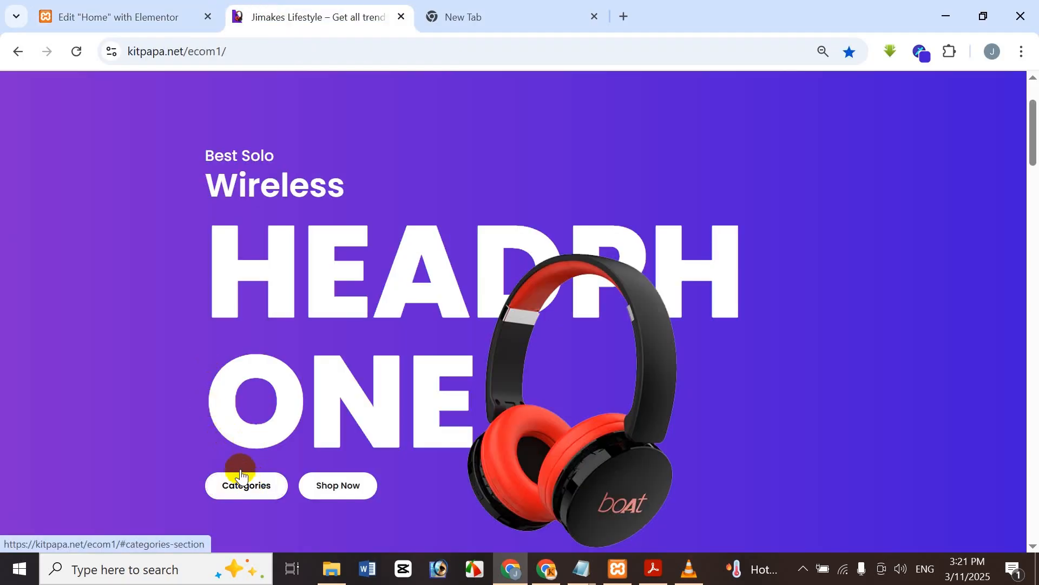
pyautogui.click(170, 13)
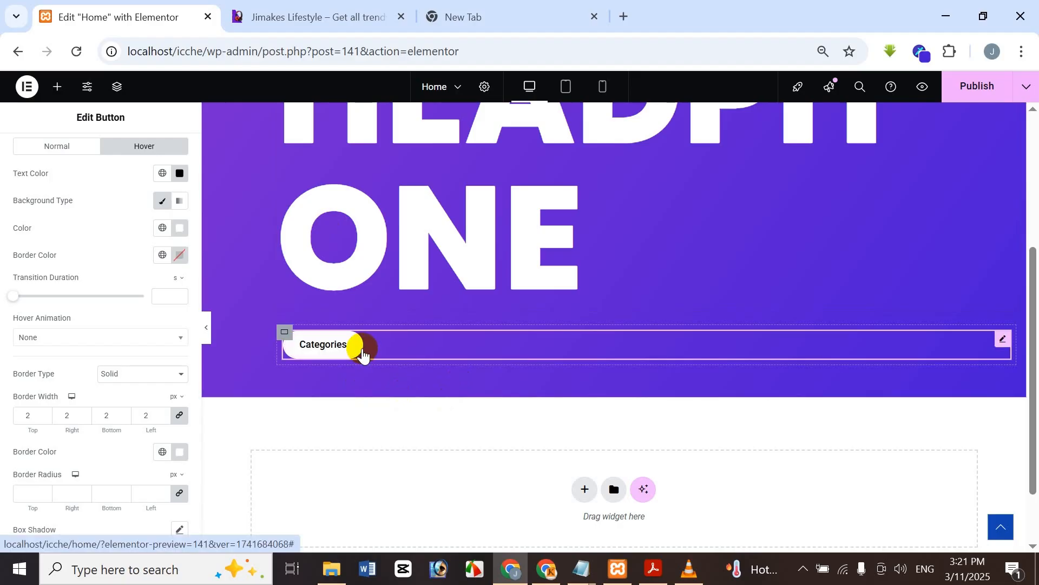
pyautogui.click(313, 7)
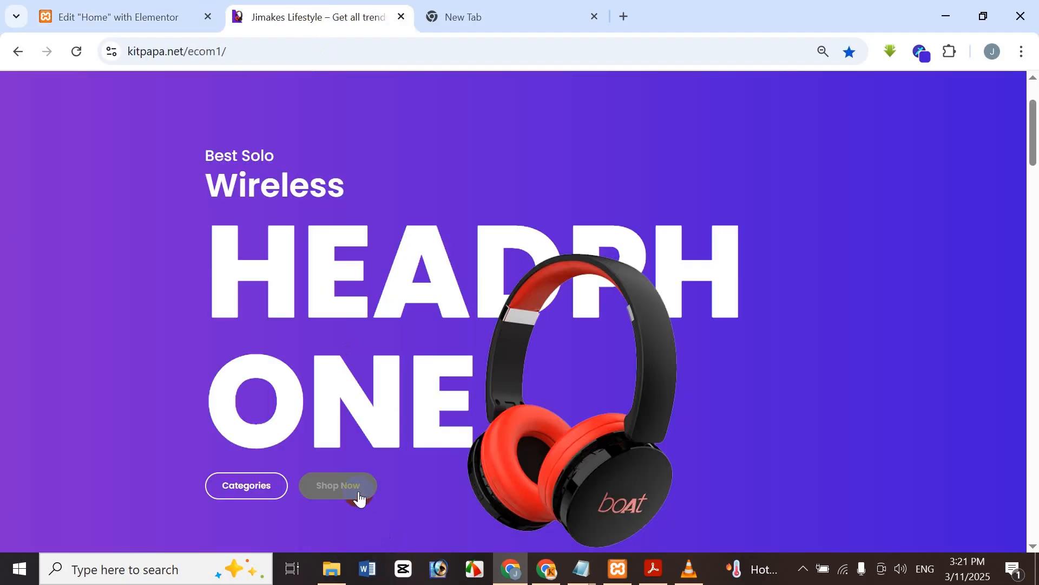
pyautogui.click(47, 12)
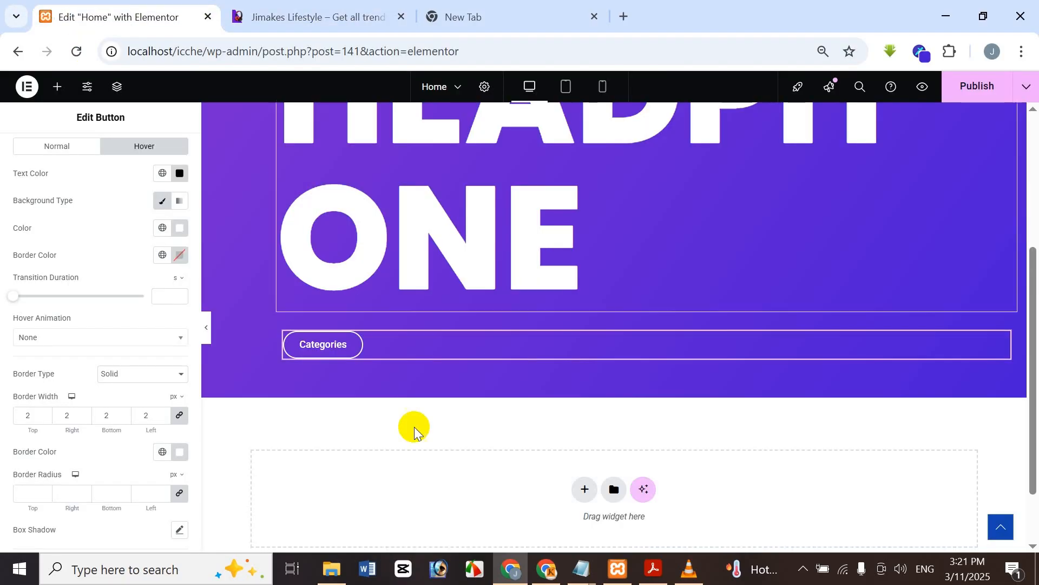
pyautogui.rightClick(332, 340)
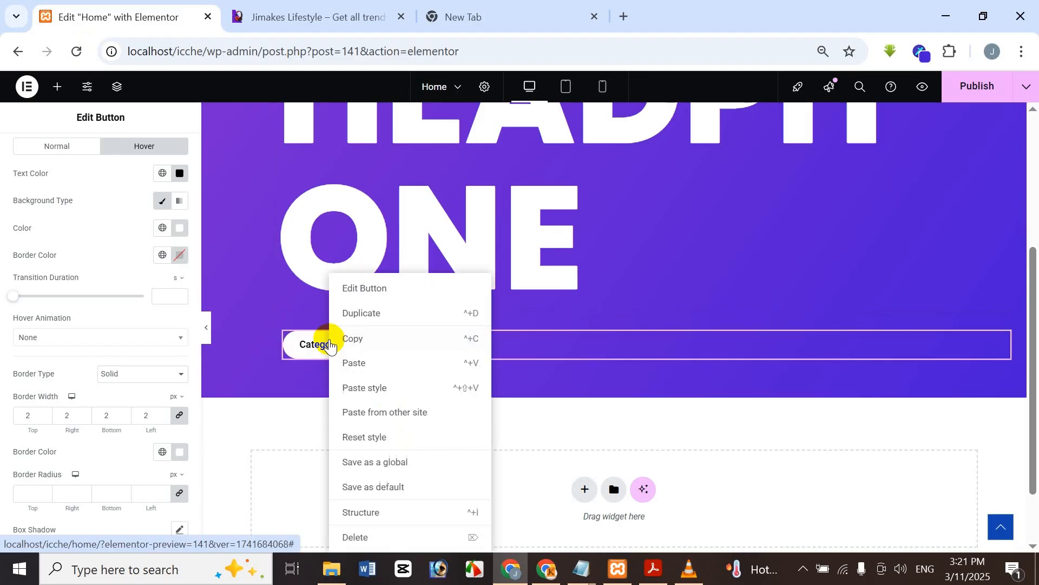
pyautogui.click(360, 314)
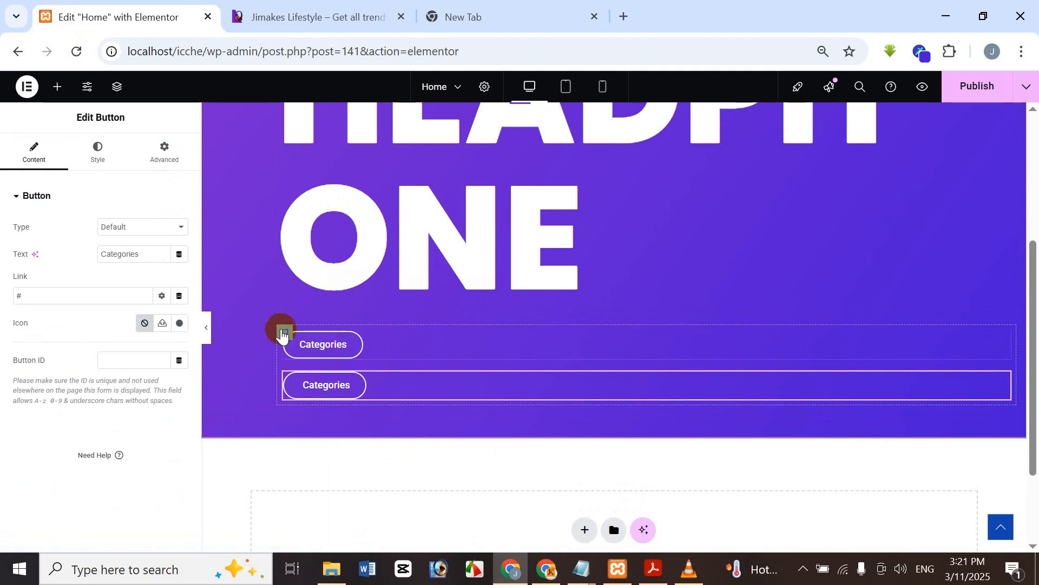
# Step: Arrange the container holding the two buttons in a horizontal row with column and row gaps of 15 px
pyautogui.click(281, 331)
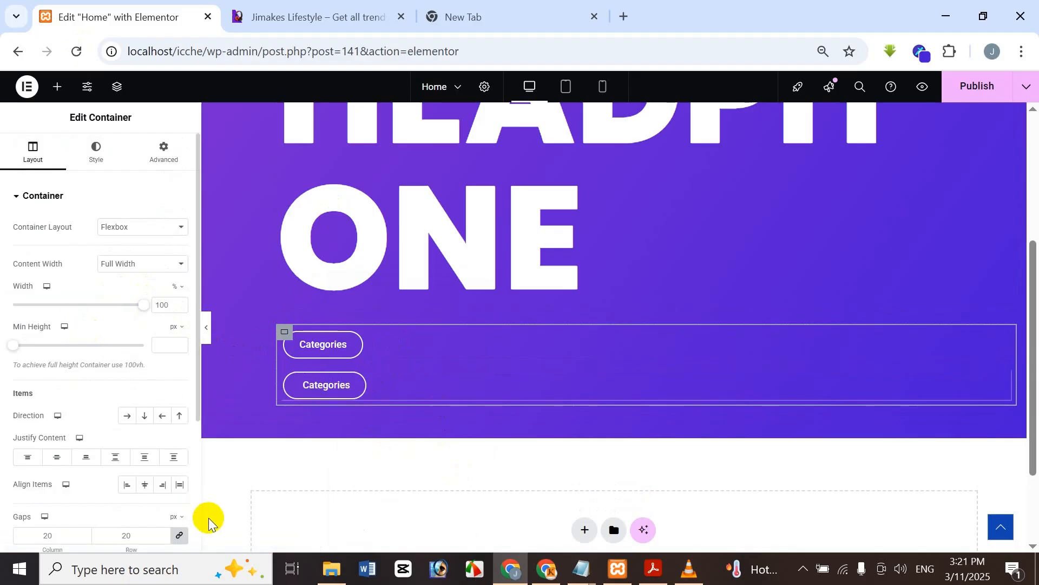
pyautogui.click(127, 415)
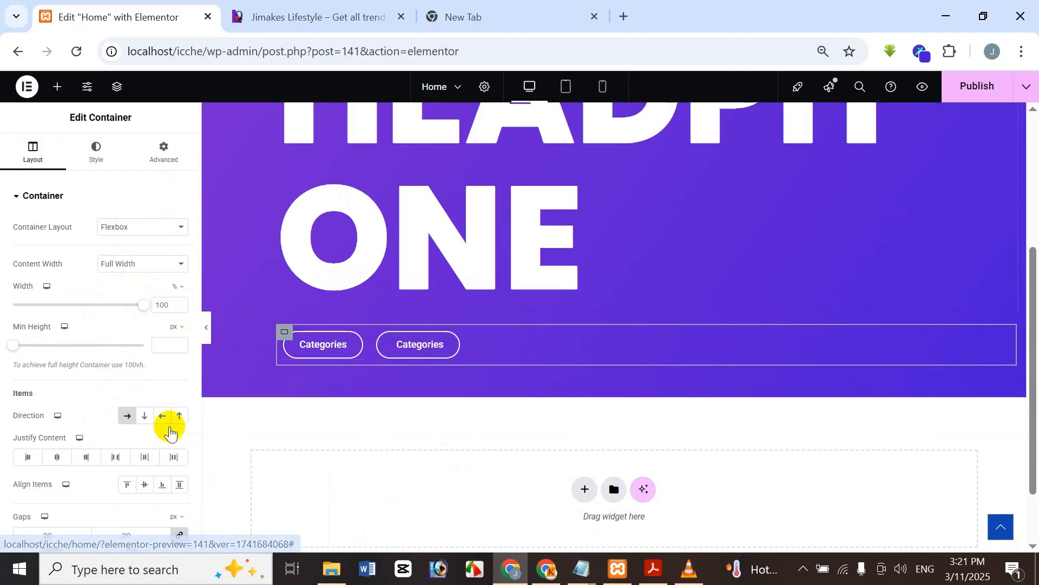
pyautogui.scroll(-3, 68, 392)
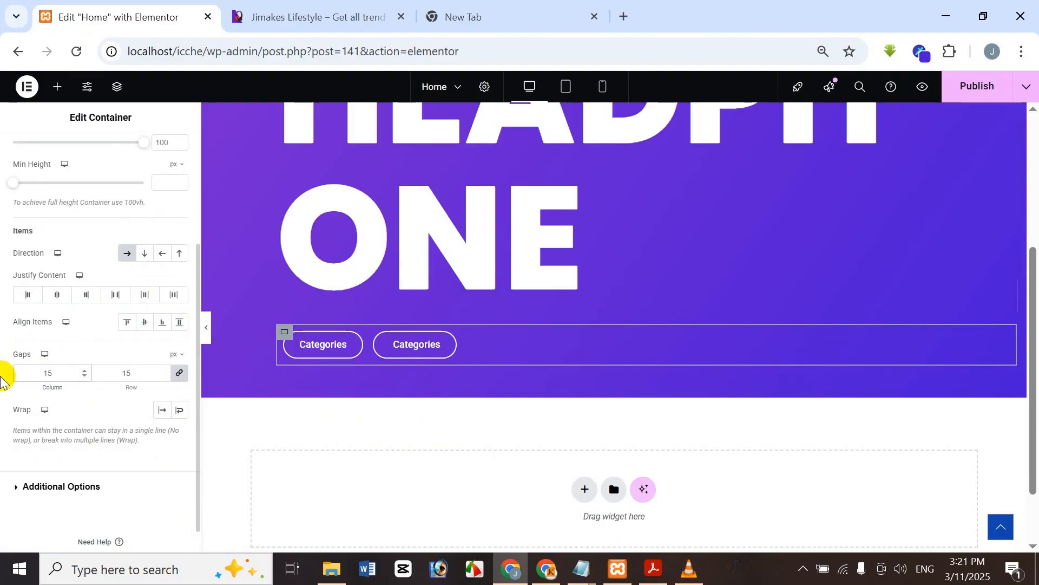
# Step: Change the duplicated button's text to "Shop Now", as labelled on the reference site
pyautogui.click(412, 348)
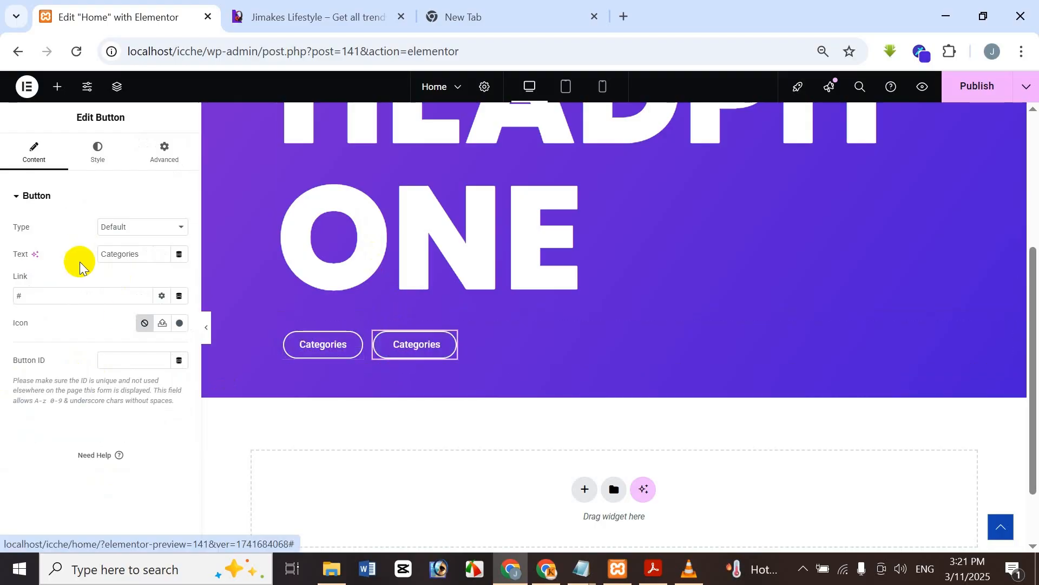
pyautogui.click(292, 16)
pyautogui.click(167, 9)
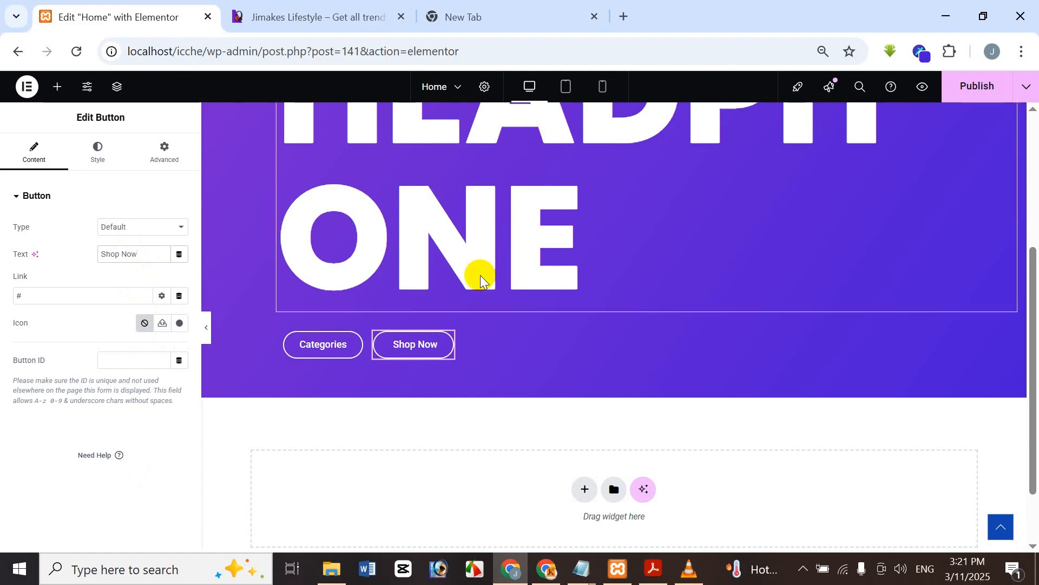
# Step: Check the Shop Now button on the reference site and set its normal text color to black (#000000)
pyautogui.click(297, 10)
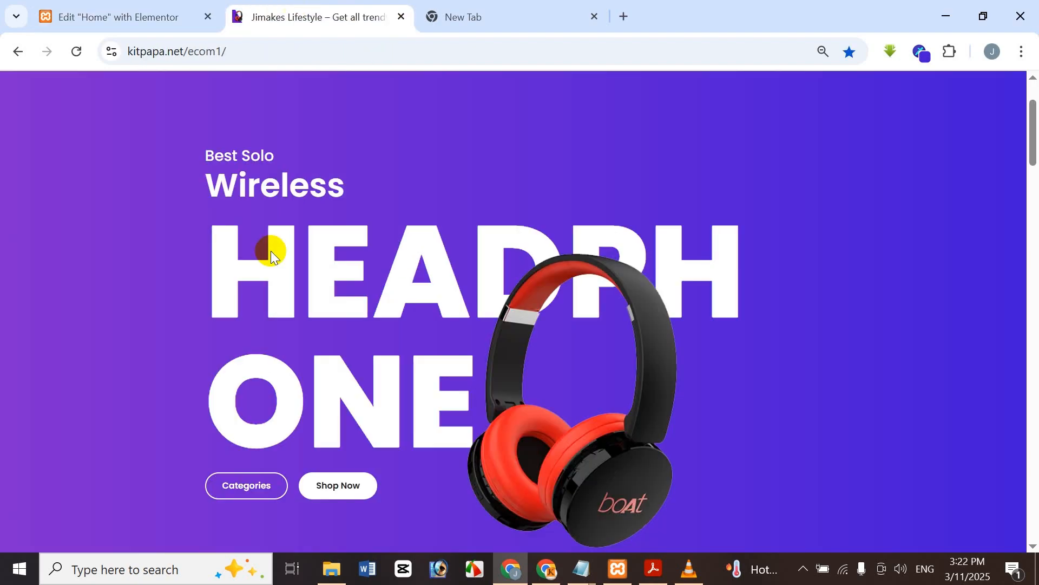
pyautogui.click(70, 6)
pyautogui.click(125, 149)
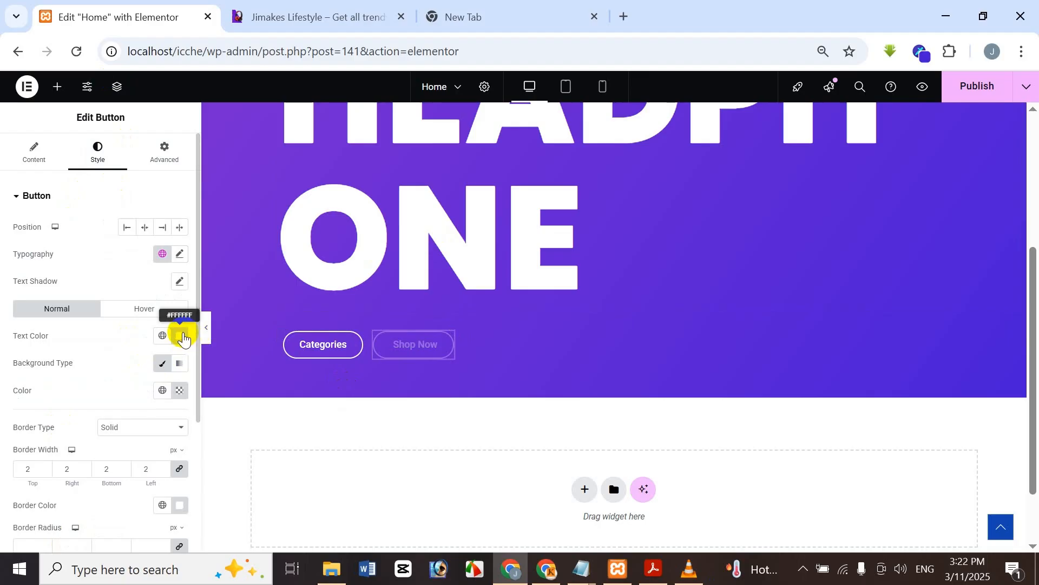
pyautogui.click(181, 336)
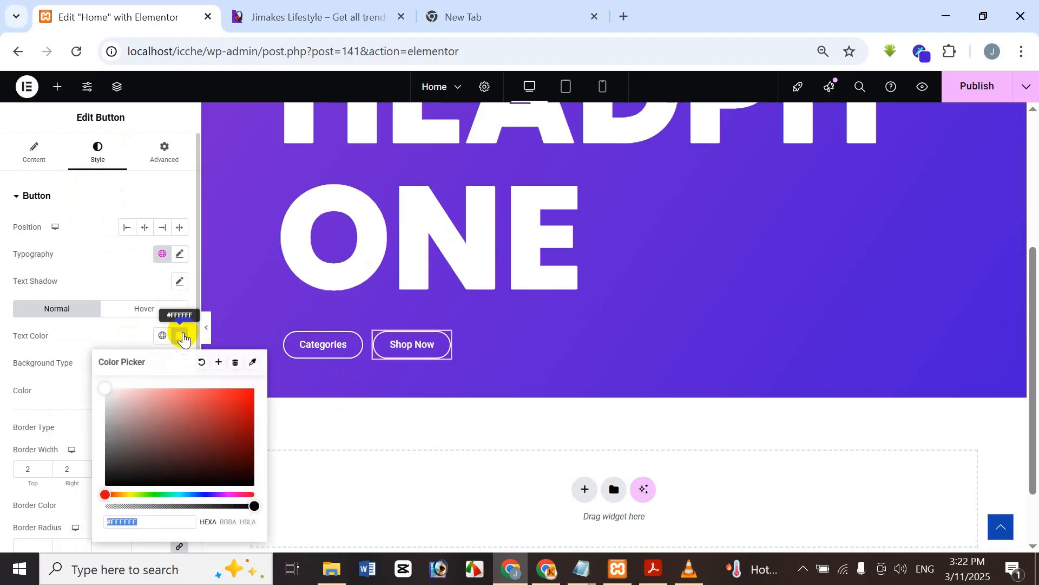
pyautogui.click(295, 13)
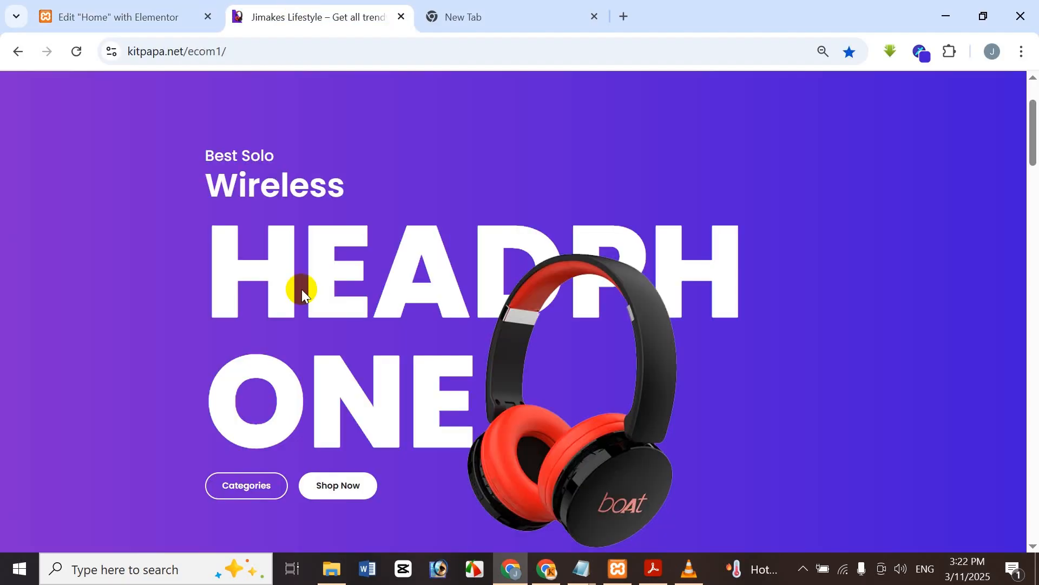
pyautogui.click(135, 11)
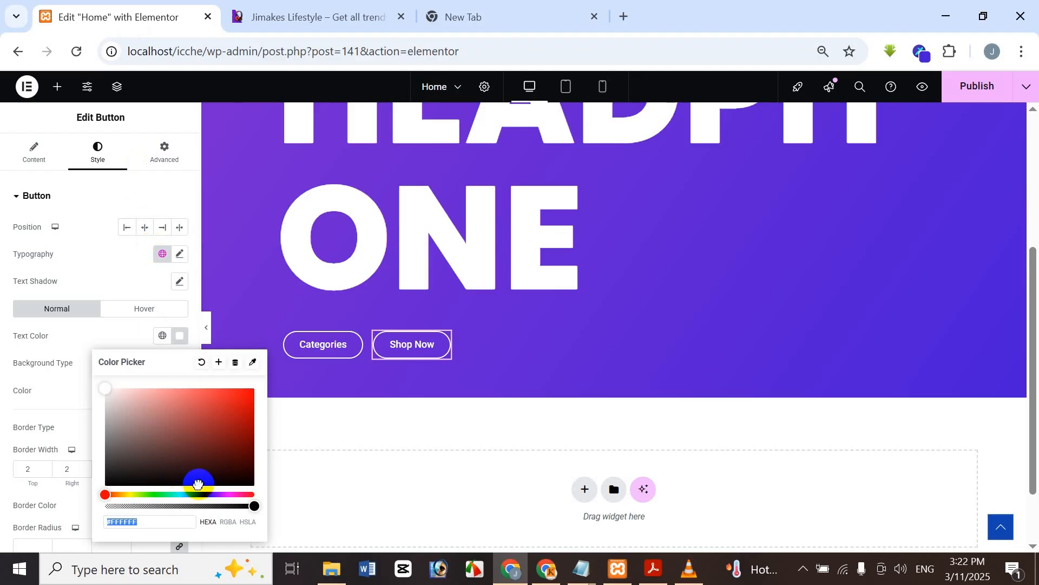
pyautogui.moveTo(287, 508); pyautogui.dragTo(246, 475)
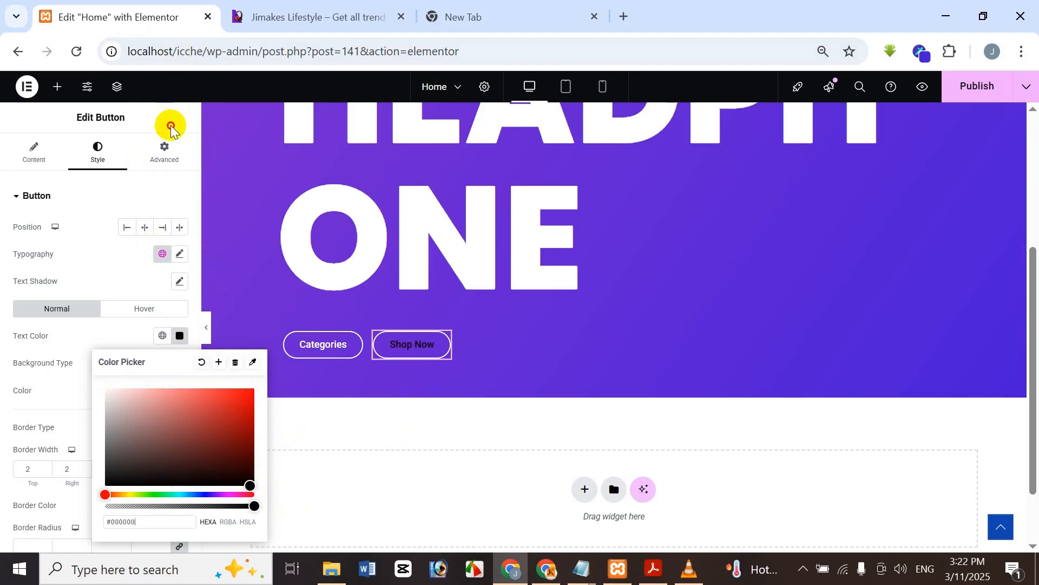
pyautogui.click(171, 128)
# Step: Make the Shop Now button's normal background color fully opaque white
pyautogui.click(181, 391)
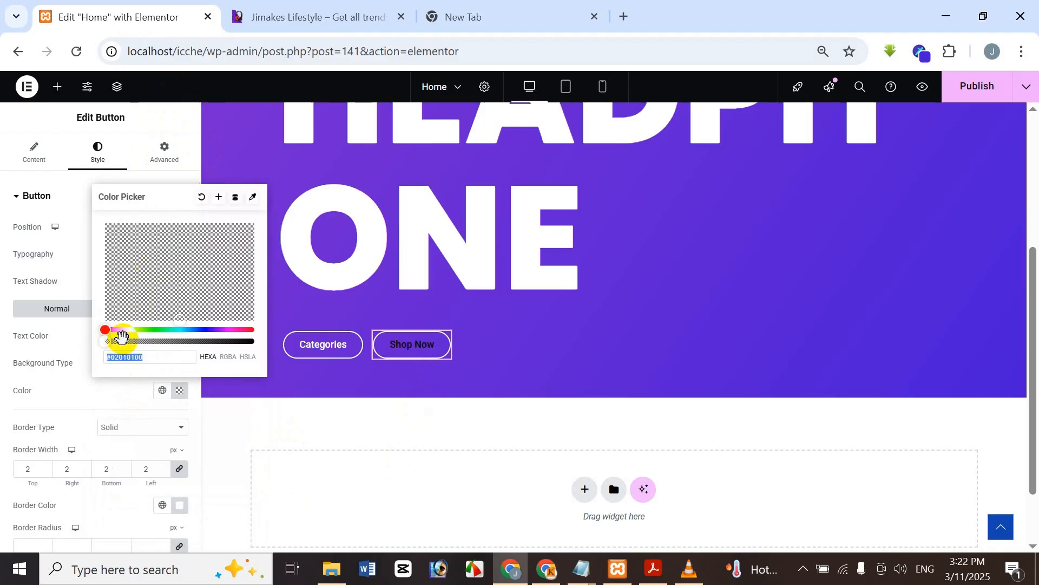
pyautogui.moveTo(115, 342); pyautogui.dragTo(262, 356)
pyautogui.moveTo(193, 296); pyautogui.dragTo(51, 195)
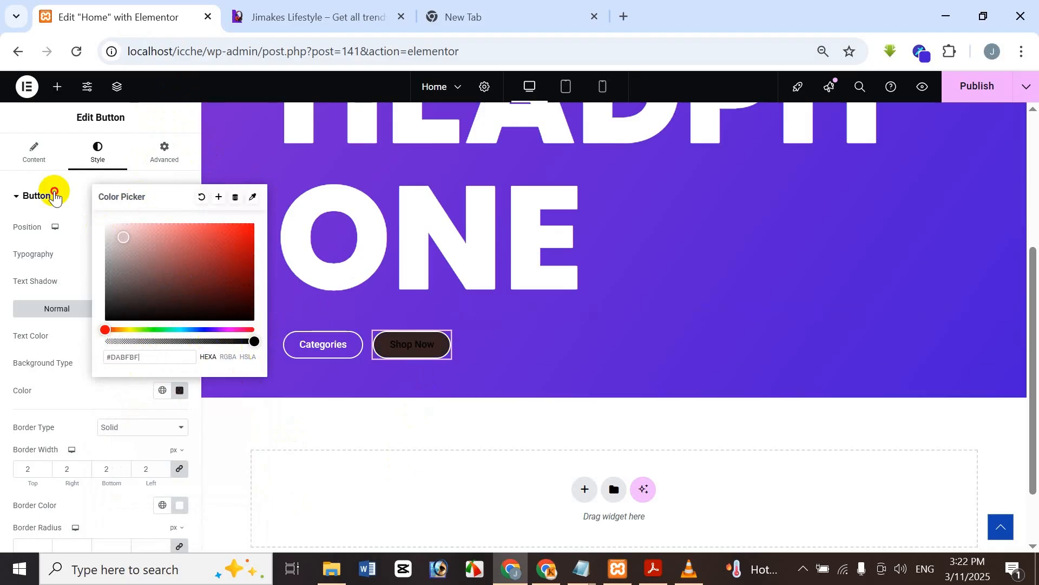
pyautogui.click(162, 108)
# Step: Check the Shop Now button's hover effect on the reference site and set its hover text color to white
pyautogui.click(303, 12)
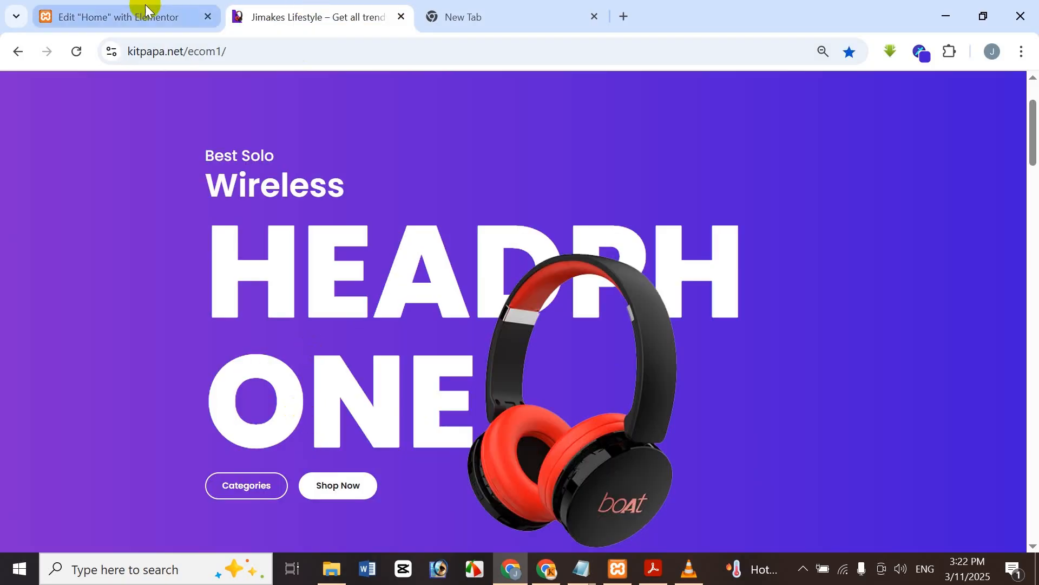
pyautogui.click(358, 496)
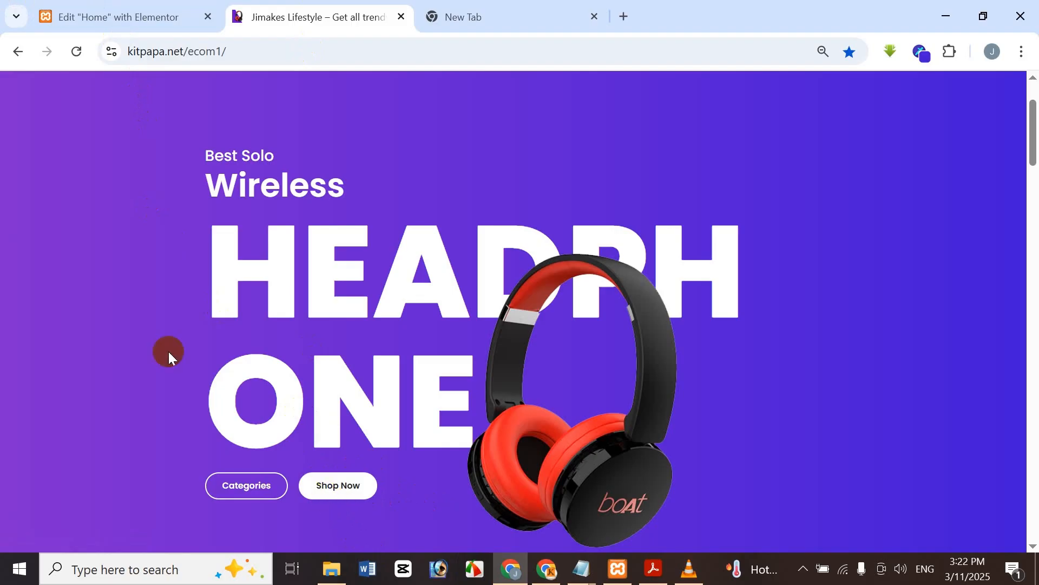
pyautogui.click(98, 14)
pyautogui.click(150, 315)
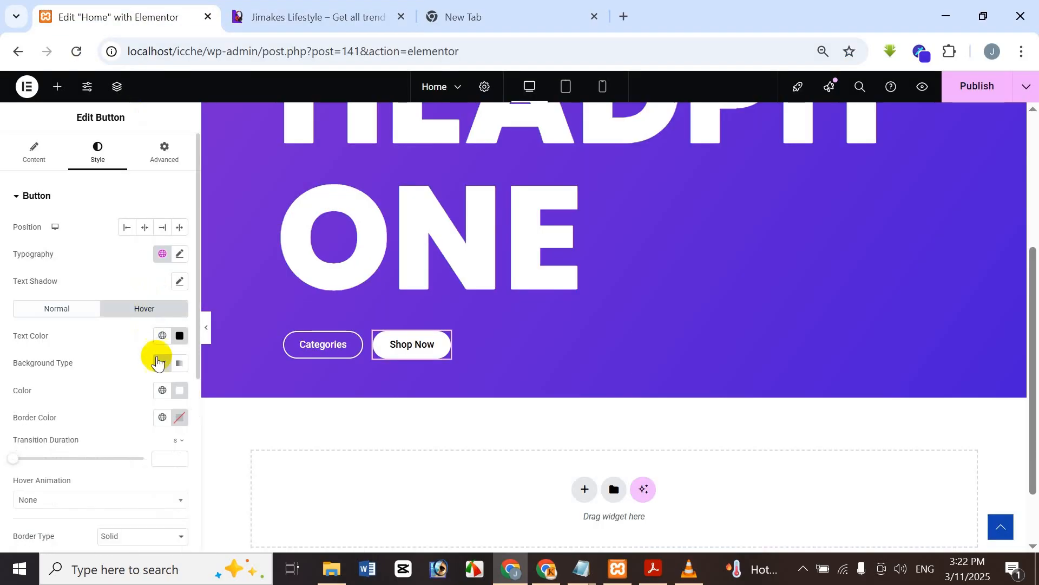
pyautogui.click(181, 338)
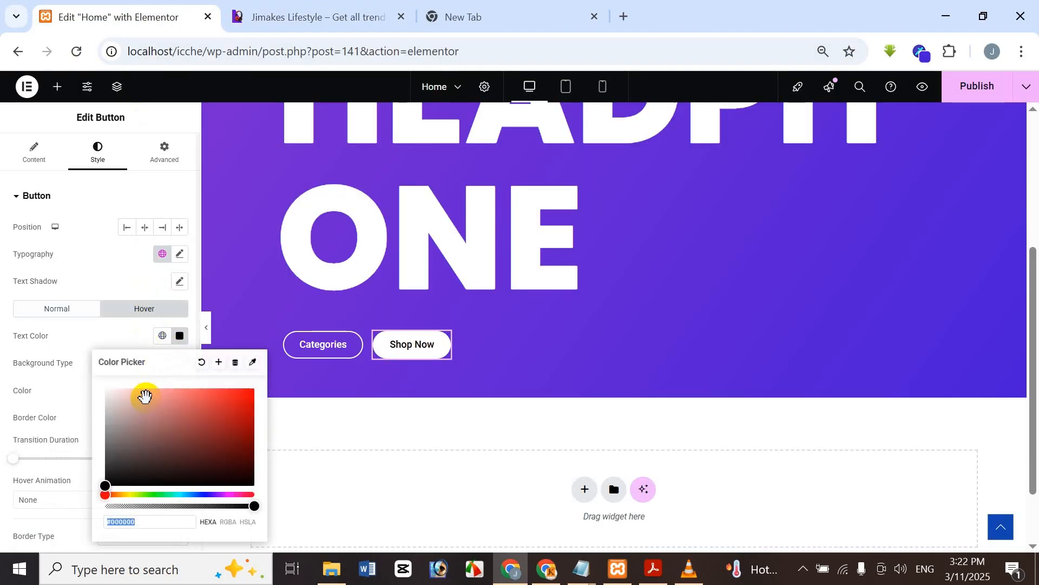
pyautogui.moveTo(144, 399); pyautogui.dragTo(93, 378)
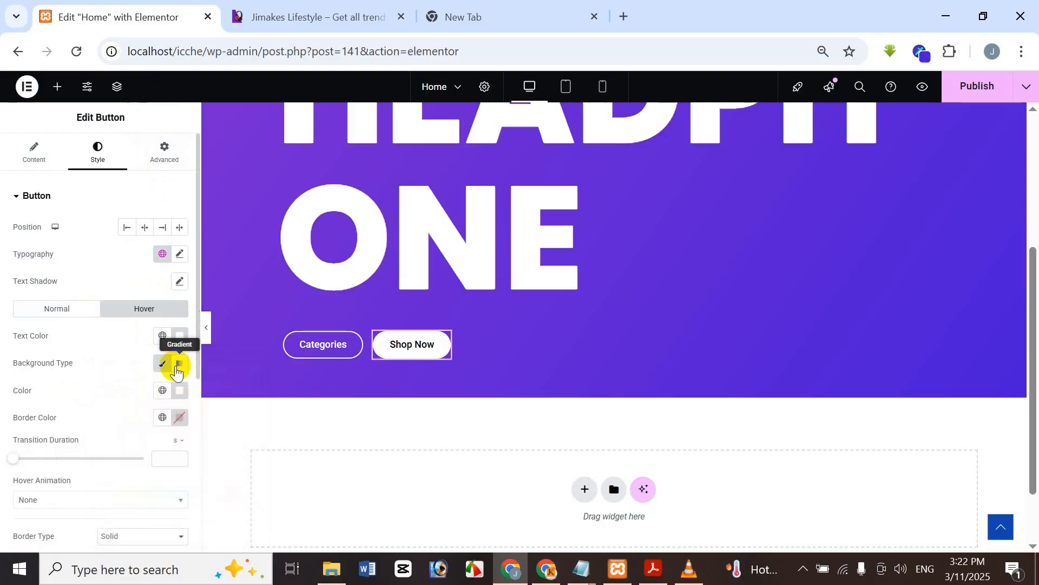
# Step: Set the Shop Now button's hover background color to black (#000000)
pyautogui.click(181, 391)
pyautogui.moveTo(221, 309); pyautogui.dragTo(259, 341)
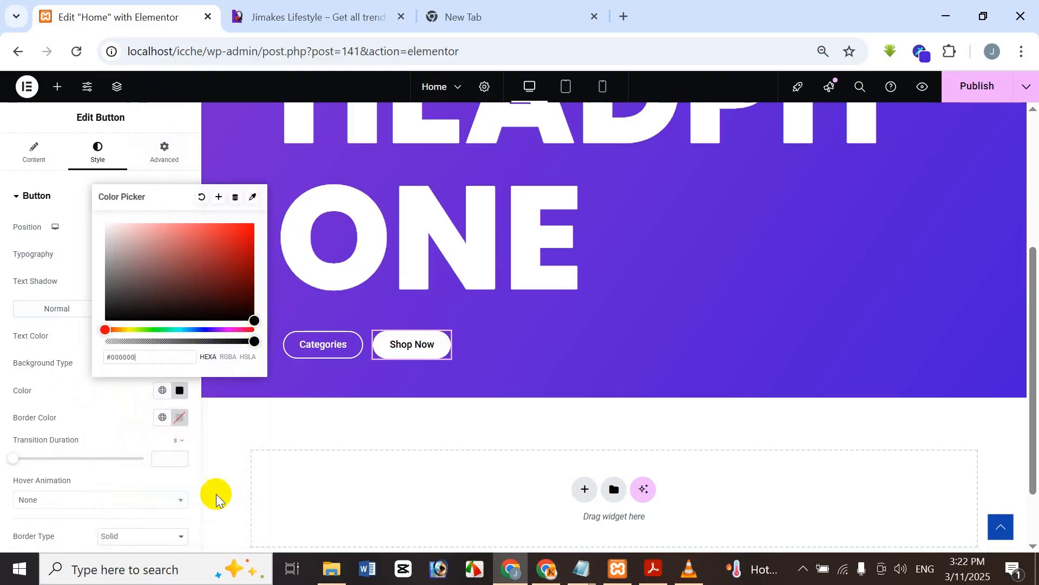
pyautogui.click(165, 116)
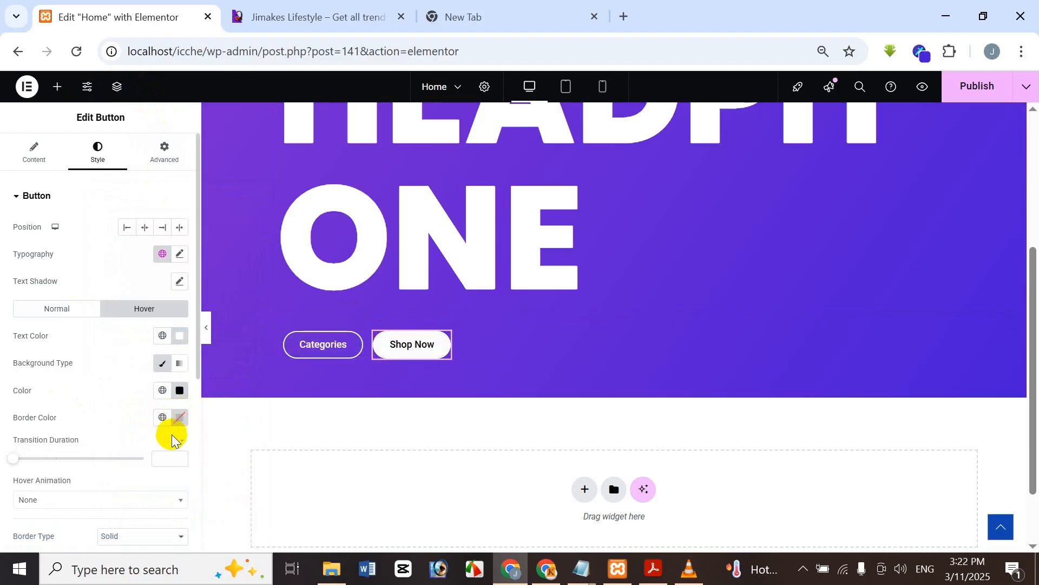
# Step: Set the Shop Now button's hover border color to black (#000000) and compare the hover effect with the reference site
pyautogui.scroll(-2, 172, 439)
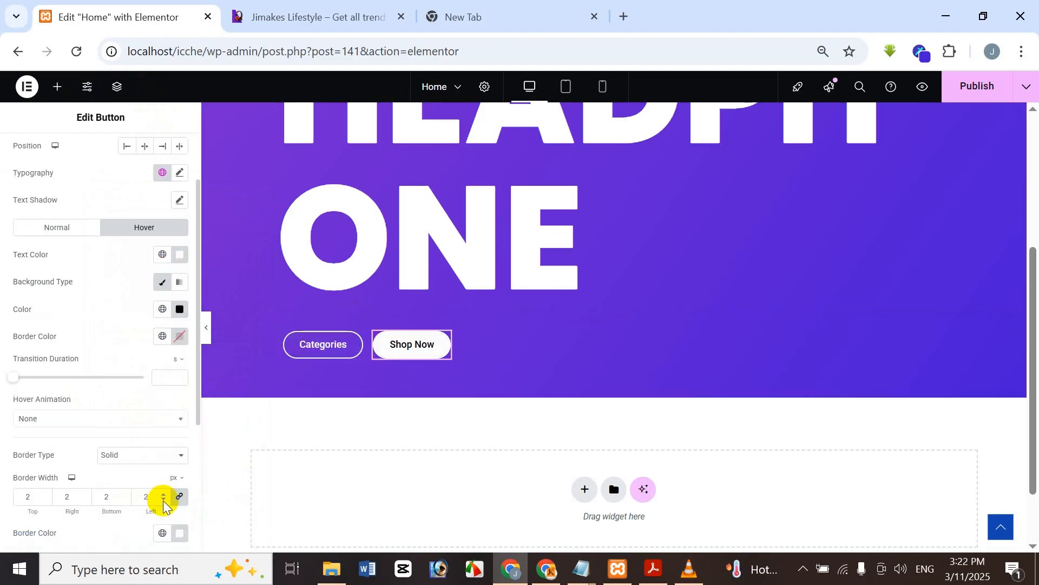
pyautogui.click(177, 338)
pyautogui.moveTo(156, 433); pyautogui.dragTo(250, 468)
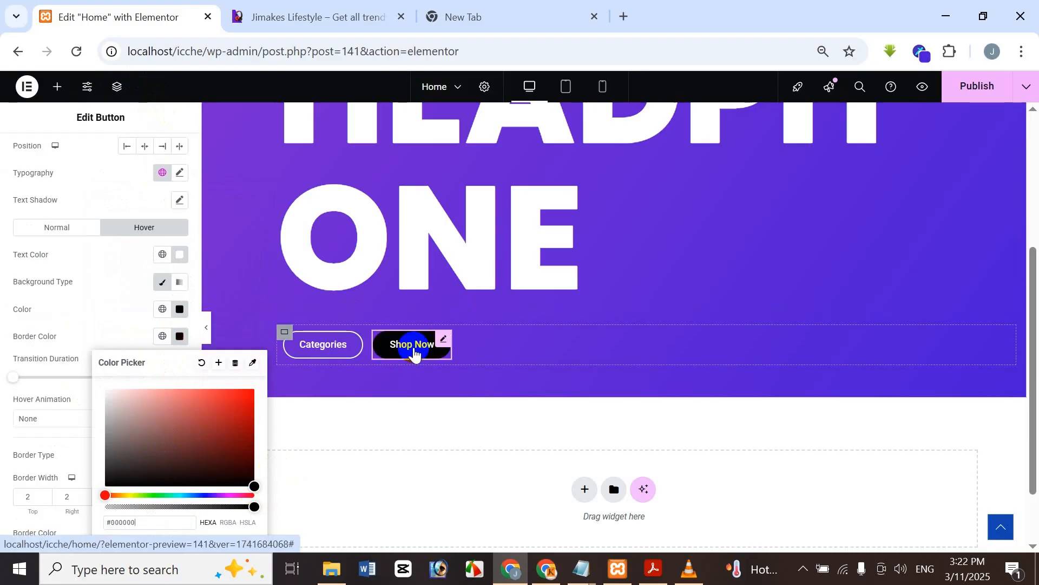
pyautogui.click(173, 115)
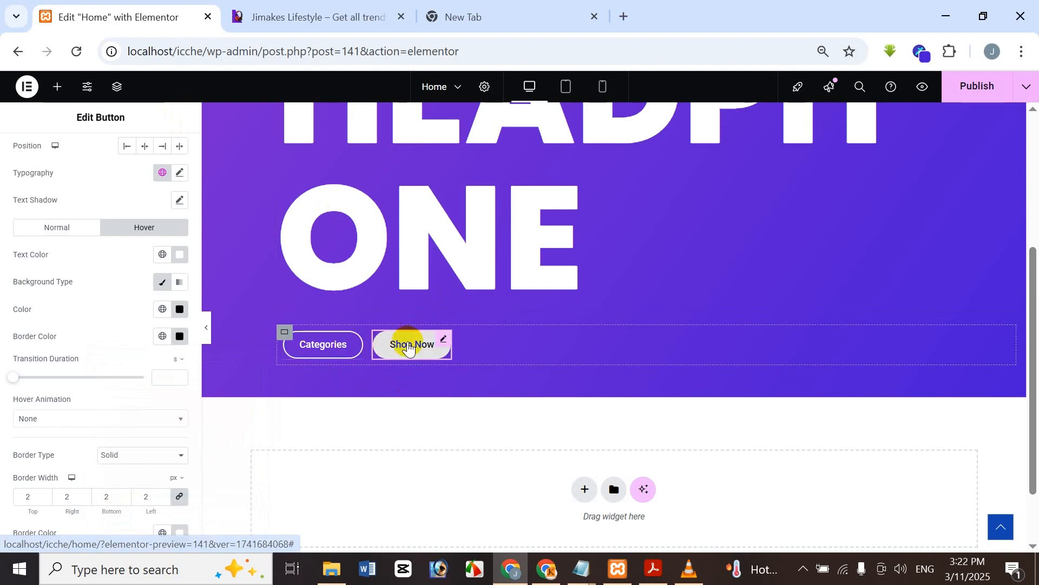
pyautogui.click(281, 12)
pyautogui.click(158, 10)
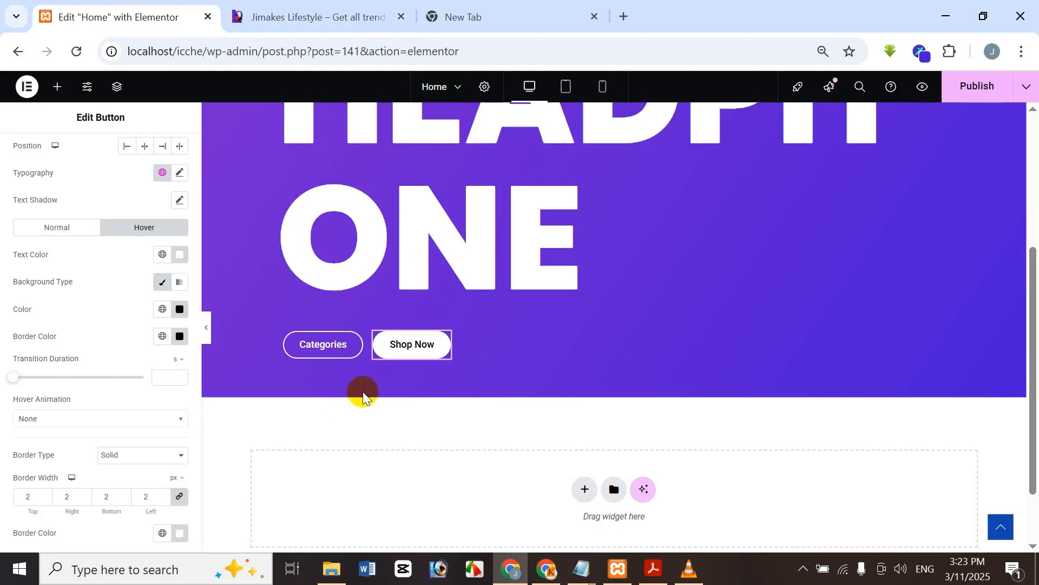
# Step: Check the headphone image on the reference site and add an Image widget below the two buttons in the hero section
pyautogui.scroll(4, 482, 351)
pyautogui.scroll(-1, 453, 219)
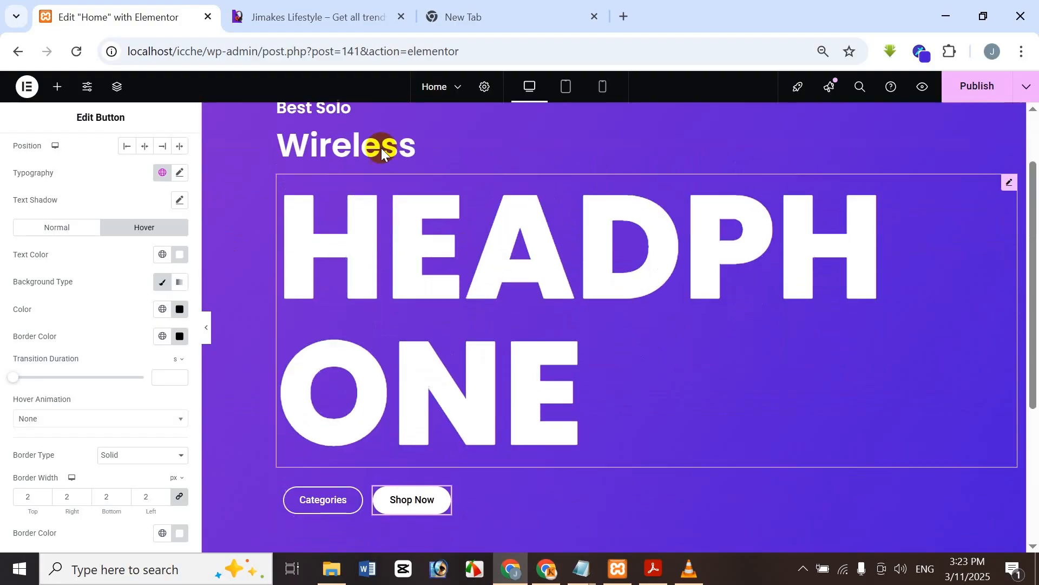
pyautogui.click(297, 11)
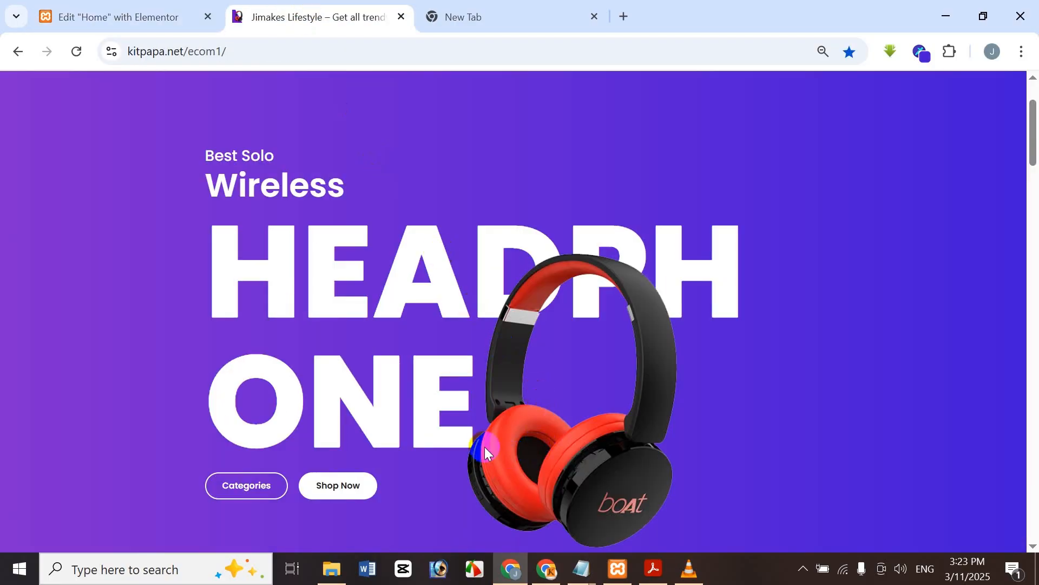
pyautogui.click(132, 9)
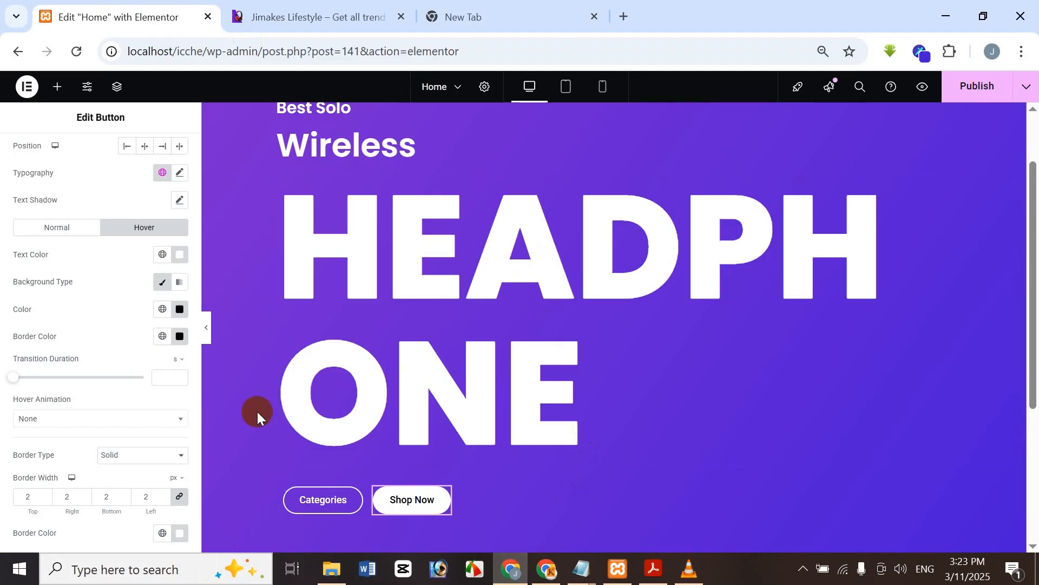
pyautogui.click(57, 87)
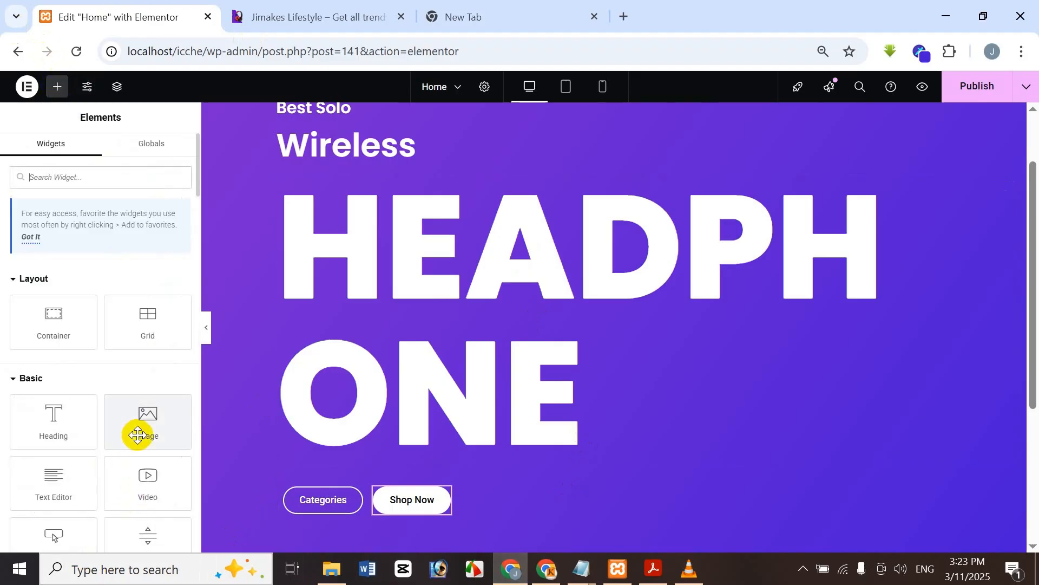
pyautogui.moveTo(155, 343); pyautogui.dragTo(482, 498)
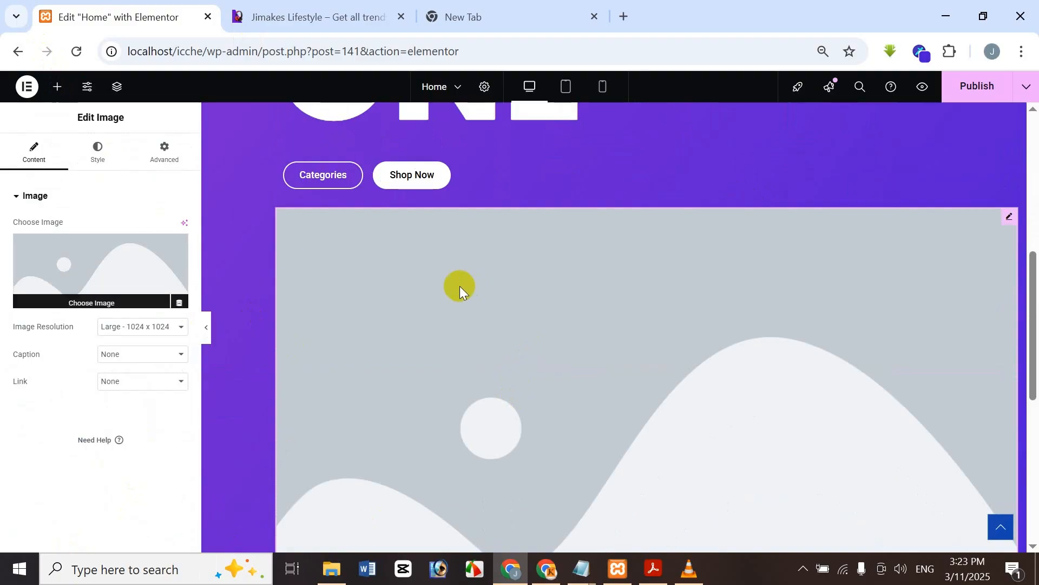
# Step: Set the Image widget's picture to Variable-Product-1-1.png from the media library and compare it with the headphone on the reference site
pyautogui.moveTo(121, 271)
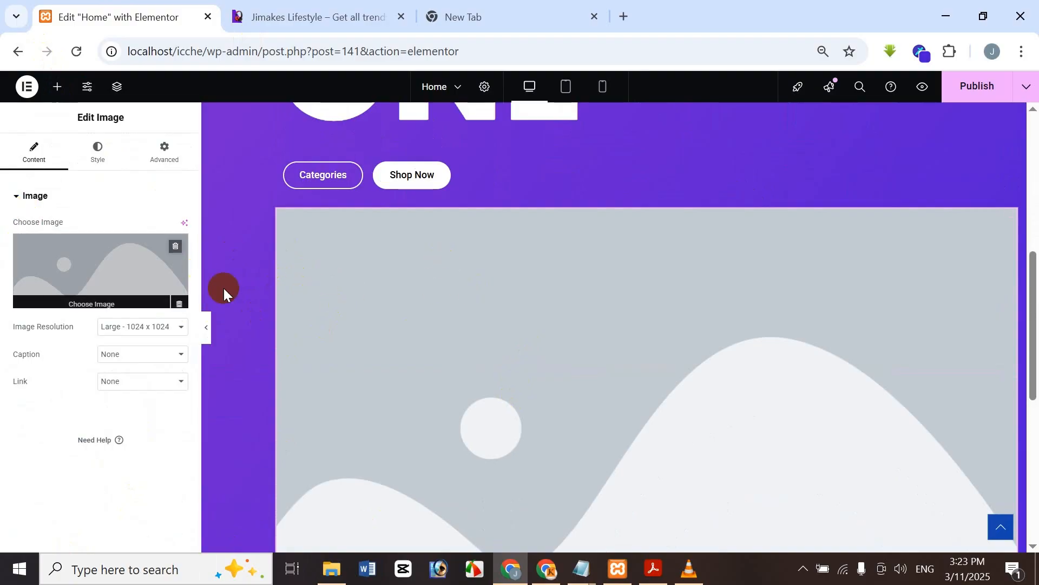
pyautogui.click(93, 259)
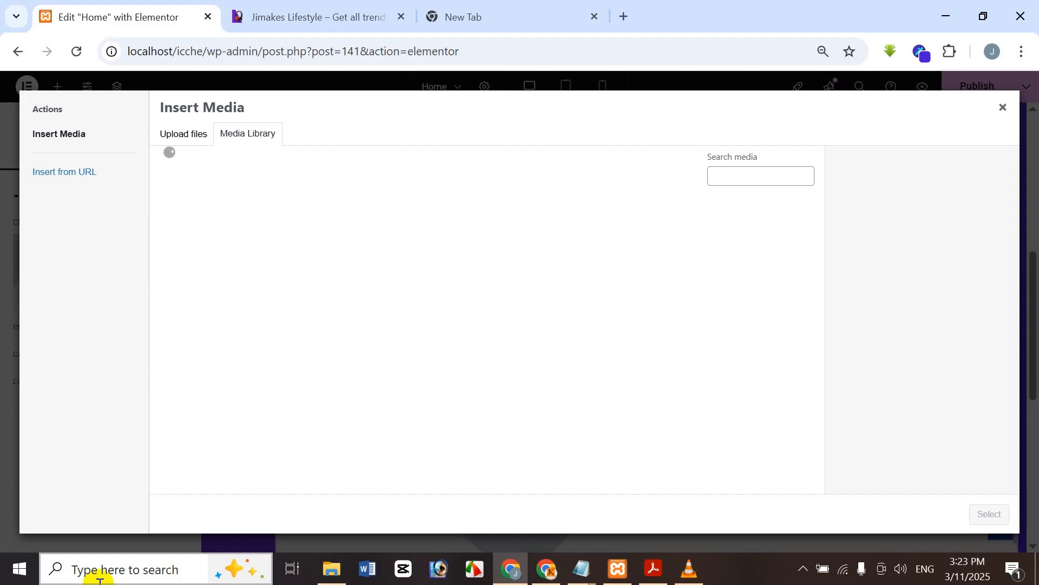
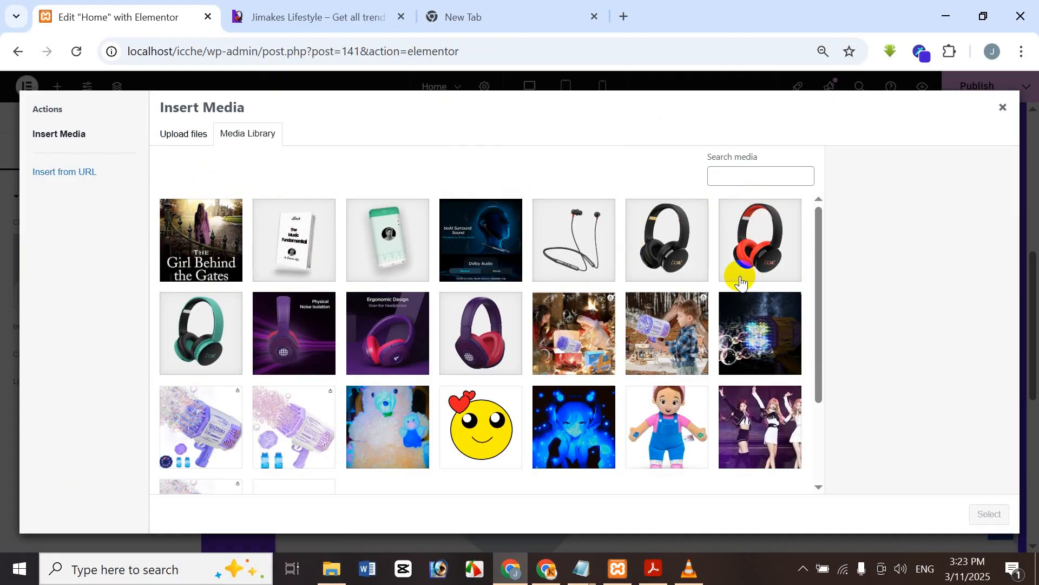
pyautogui.click(769, 238)
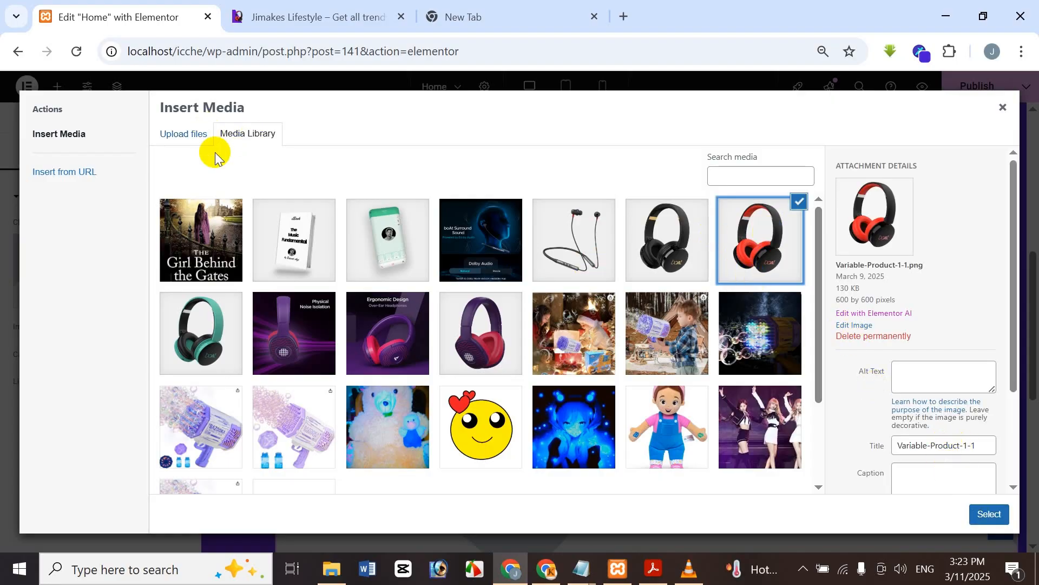
pyautogui.click(992, 516)
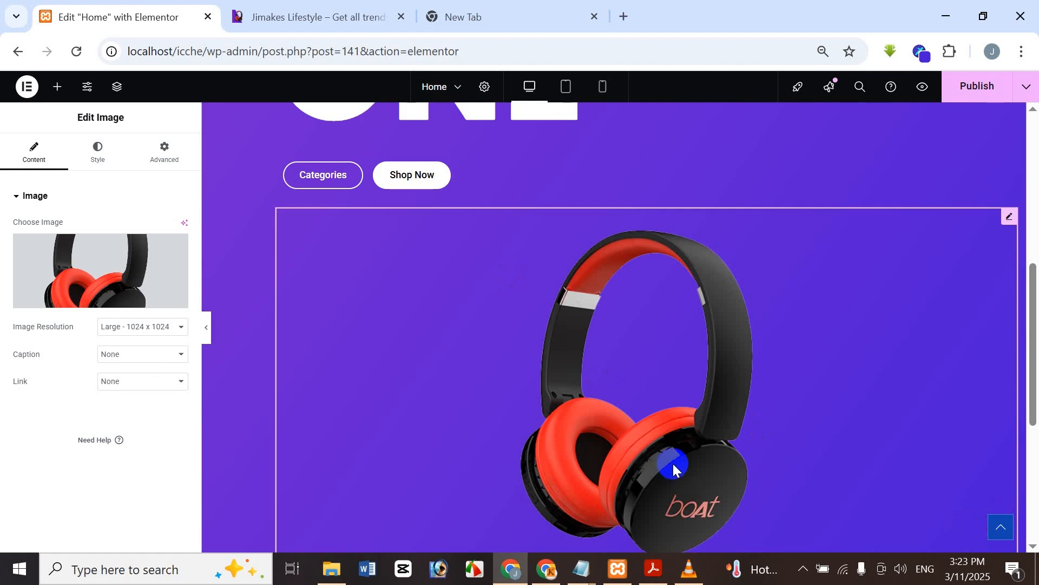
pyautogui.click(325, 17)
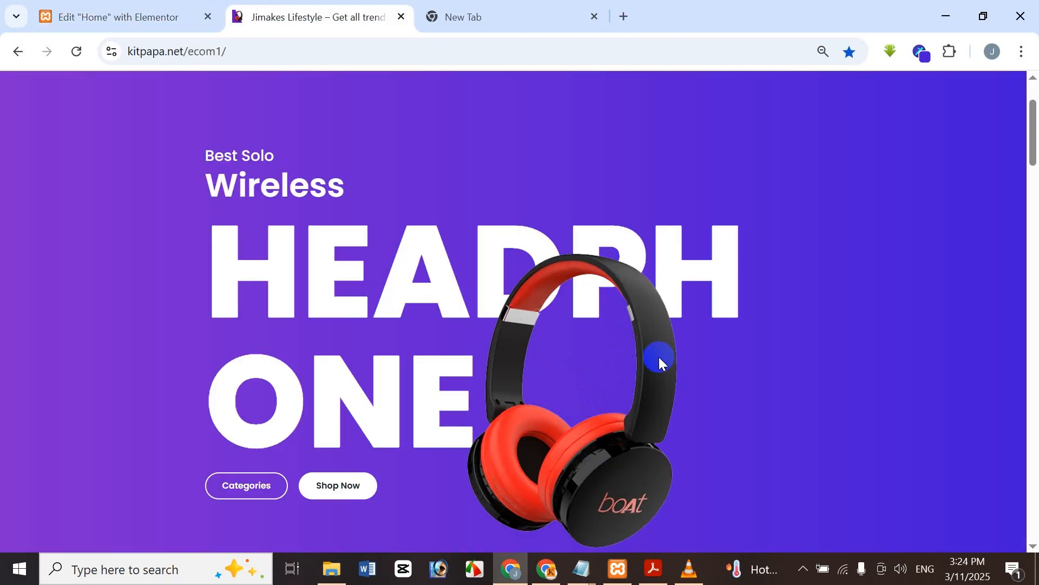
pyautogui.scroll(-3, 658, 358)
pyautogui.scroll(3, 652, 354)
pyautogui.click(180, 9)
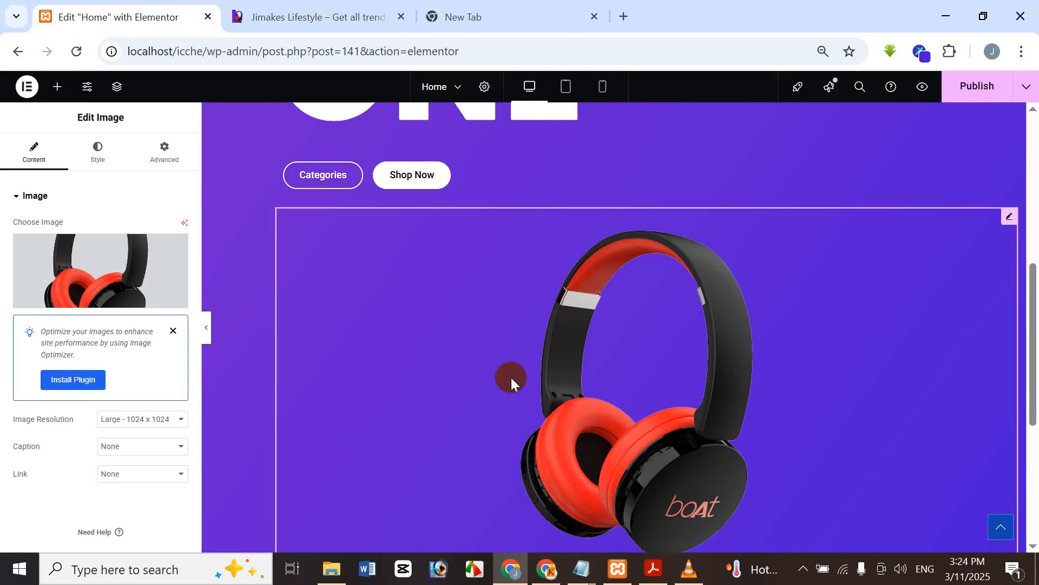
# Step: Try a padding of 500 px on all sides of the headphone image and clear it again
pyautogui.click(160, 151)
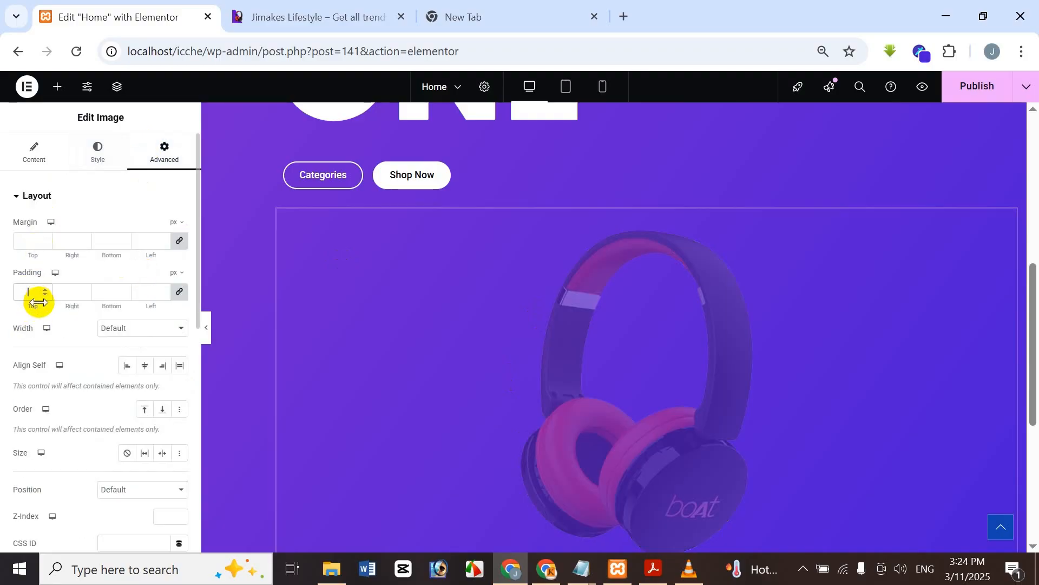
pyautogui.write('500')
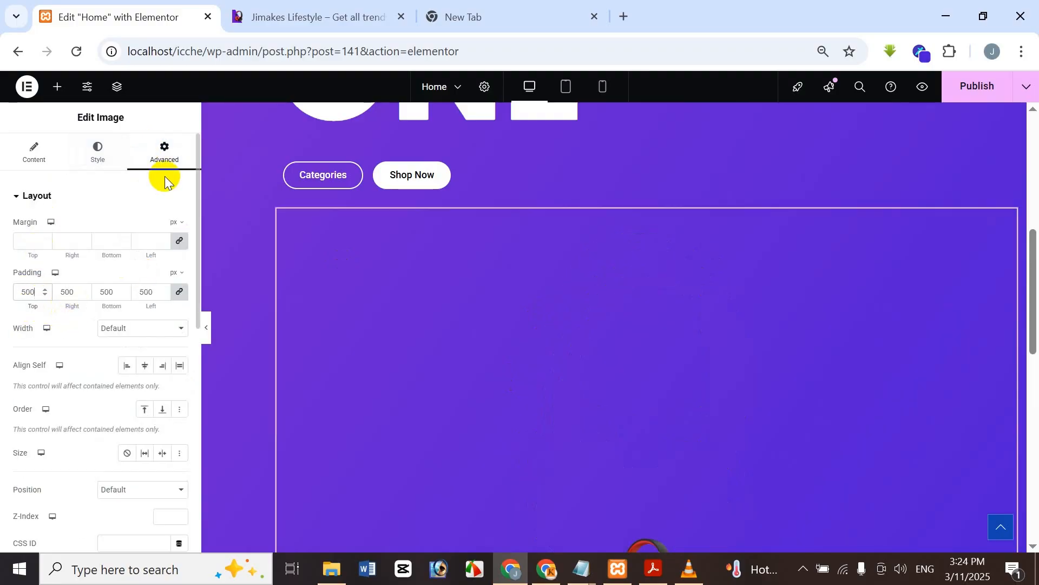
pyautogui.scroll(-5, 574, 274)
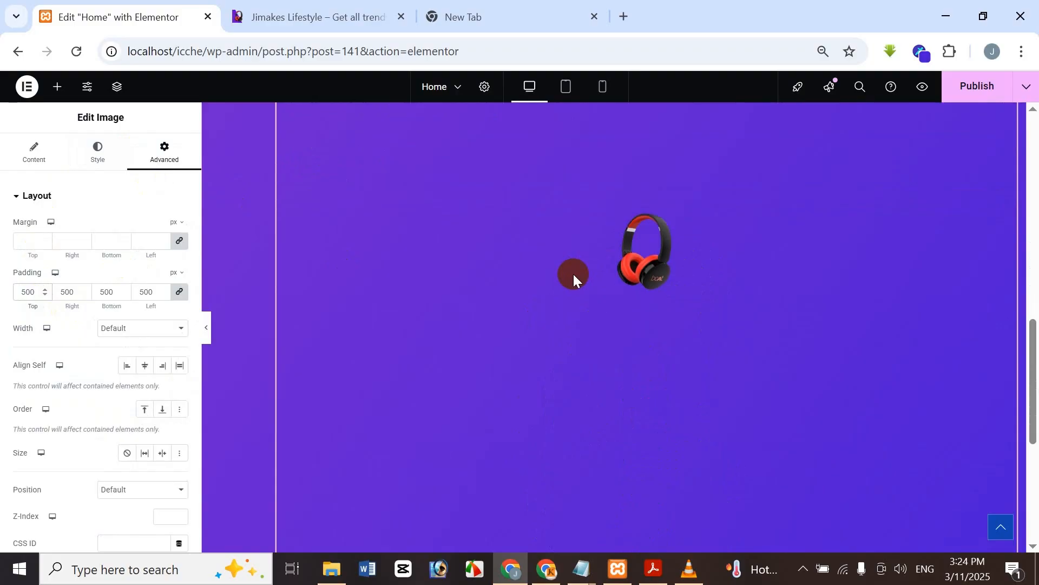
pyautogui.press('BackSpace')
pyautogui.press('BackSpace')
pyautogui.press('BackSpace')
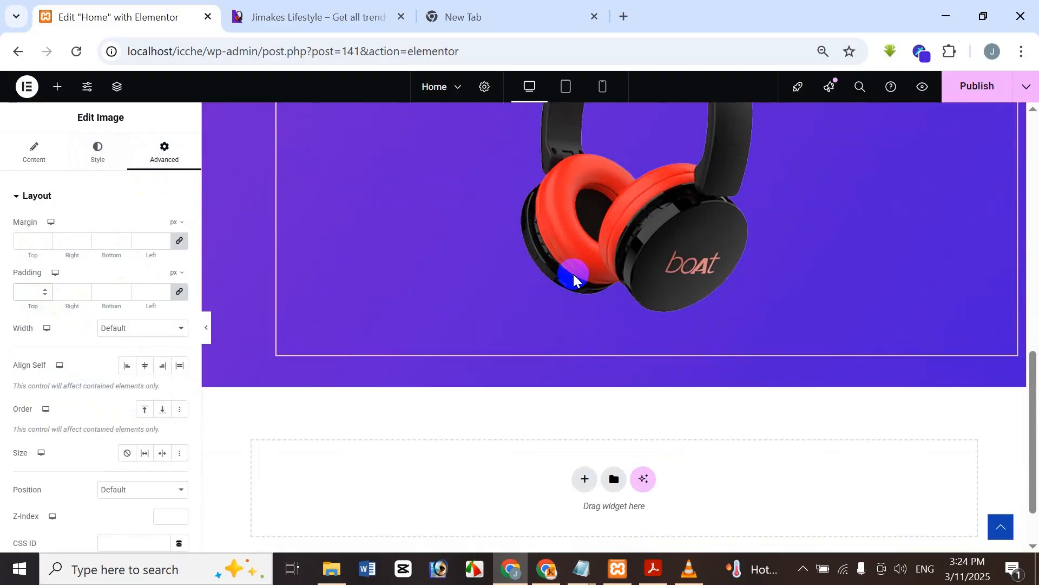
# Step: Unlink the headphone image's margin values and set its top margin to -500 px
pyautogui.click(36, 150)
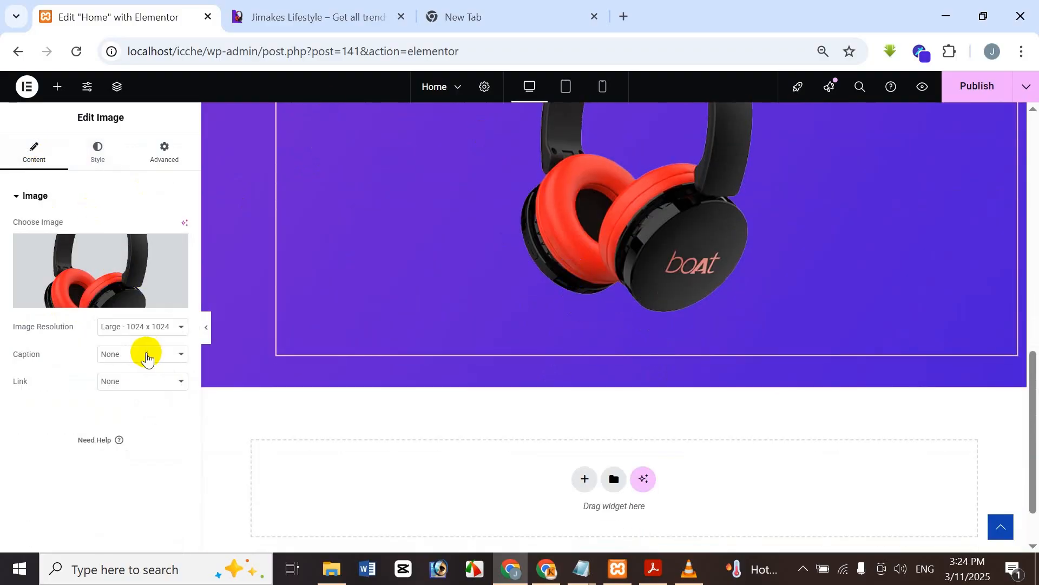
pyautogui.scroll(3, 571, 259)
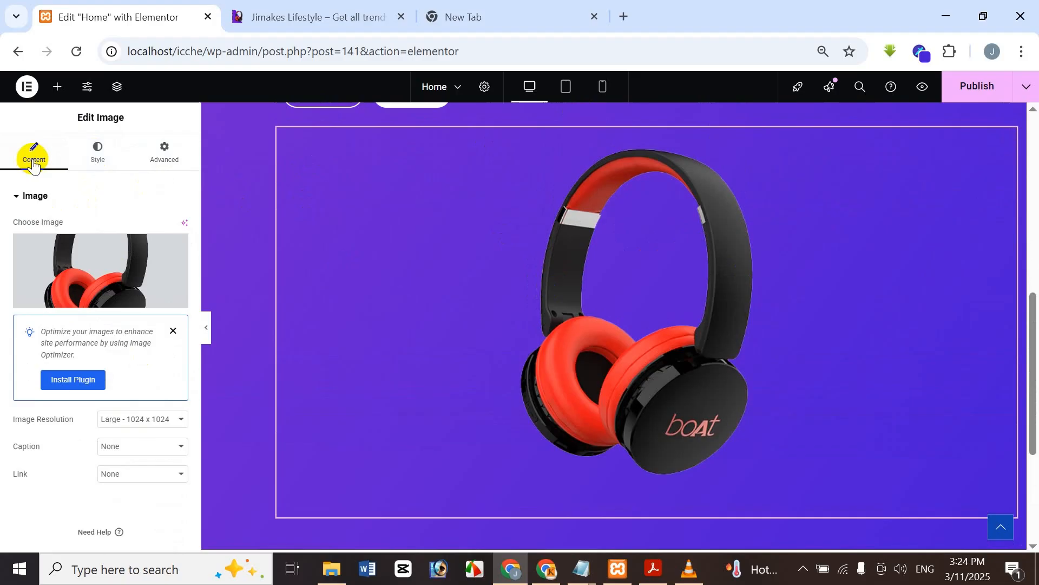
pyautogui.click(108, 155)
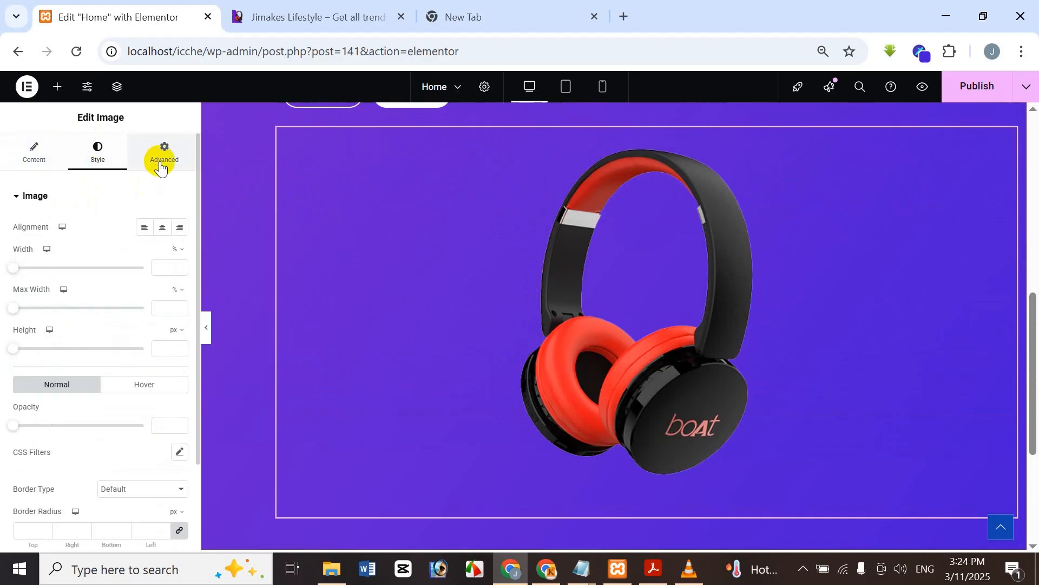
pyautogui.click(159, 168)
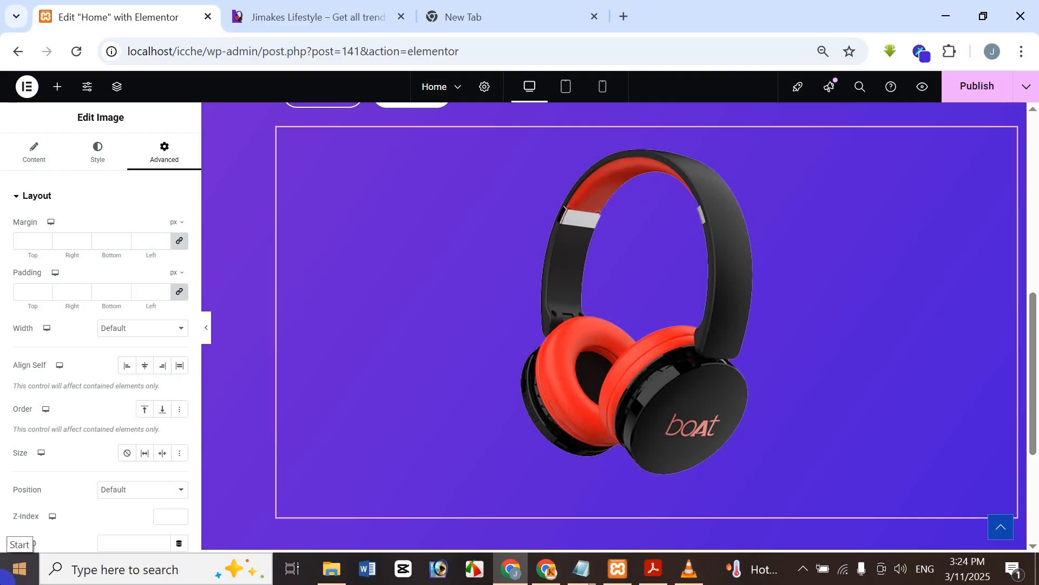
pyautogui.click(32, 242)
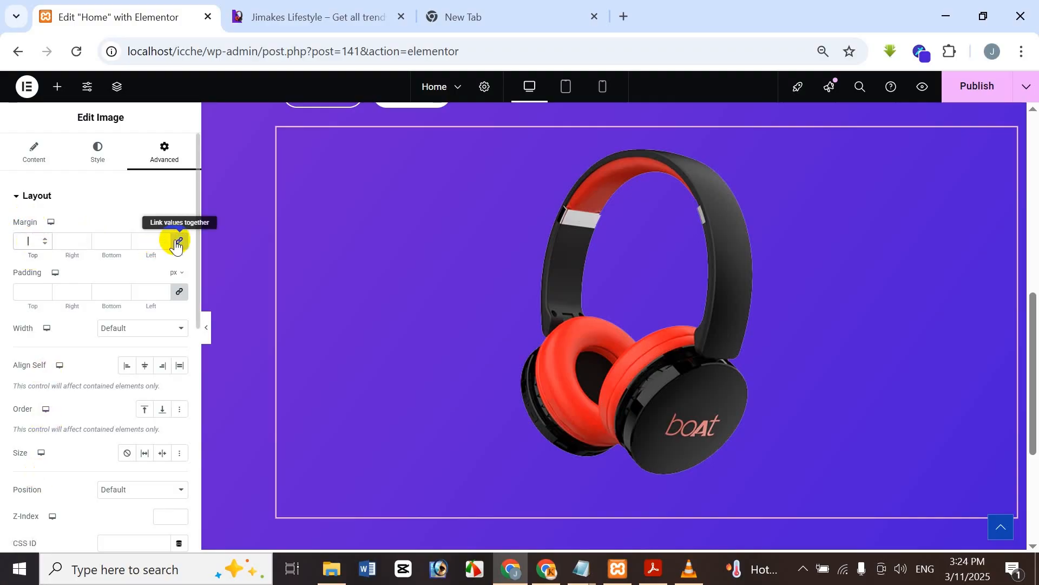
pyautogui.doubleClick(32, 241)
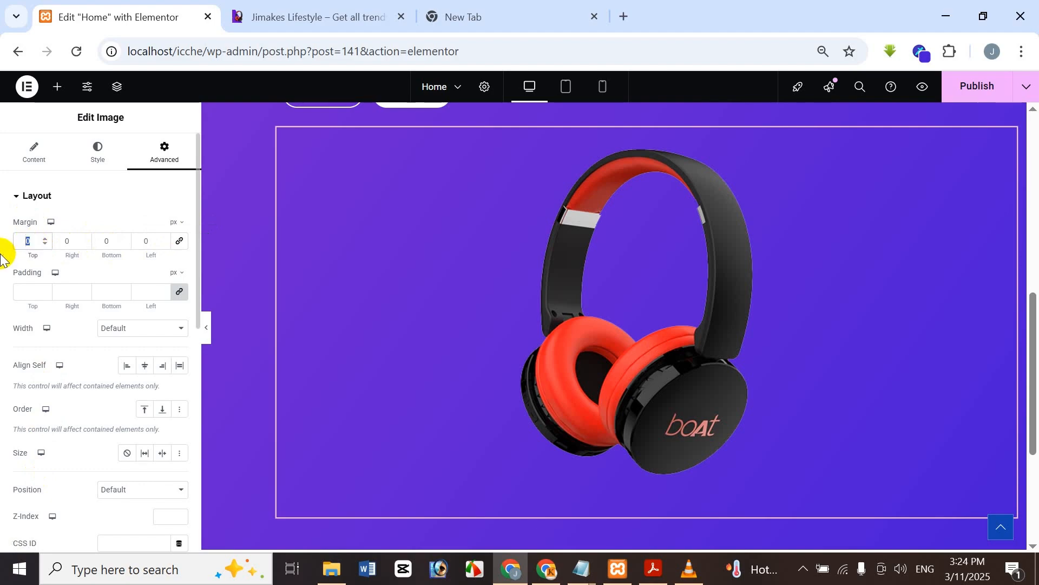
pyautogui.write('500')
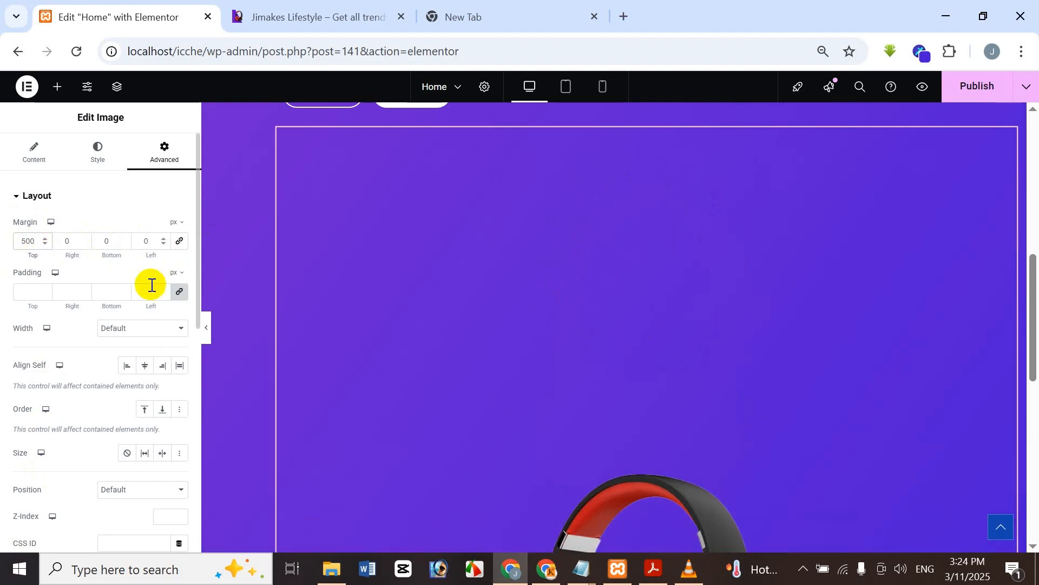
pyautogui.scroll(-5, 325, 298)
pyautogui.scroll(4, 348, 289)
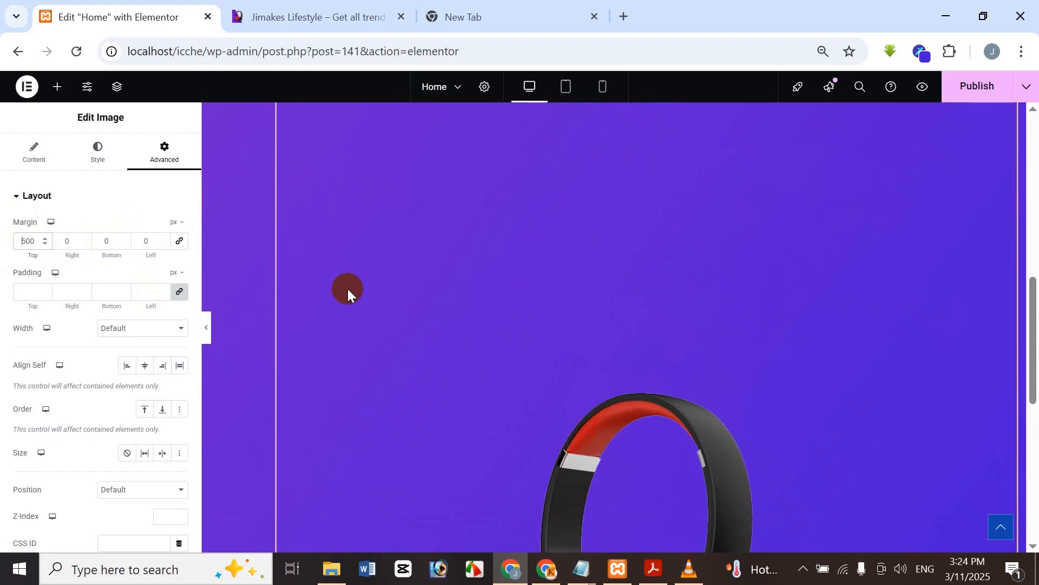
pyautogui.press('Home')
pyautogui.write('-')
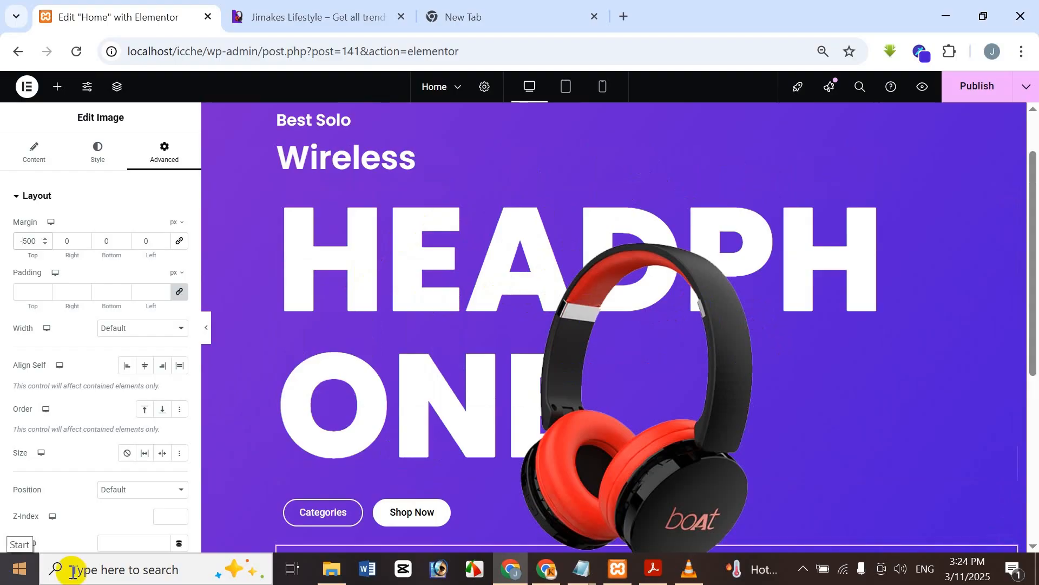
# Step: Set the headphone image's left margin to 200 px
pyautogui.doubleClick(147, 240)
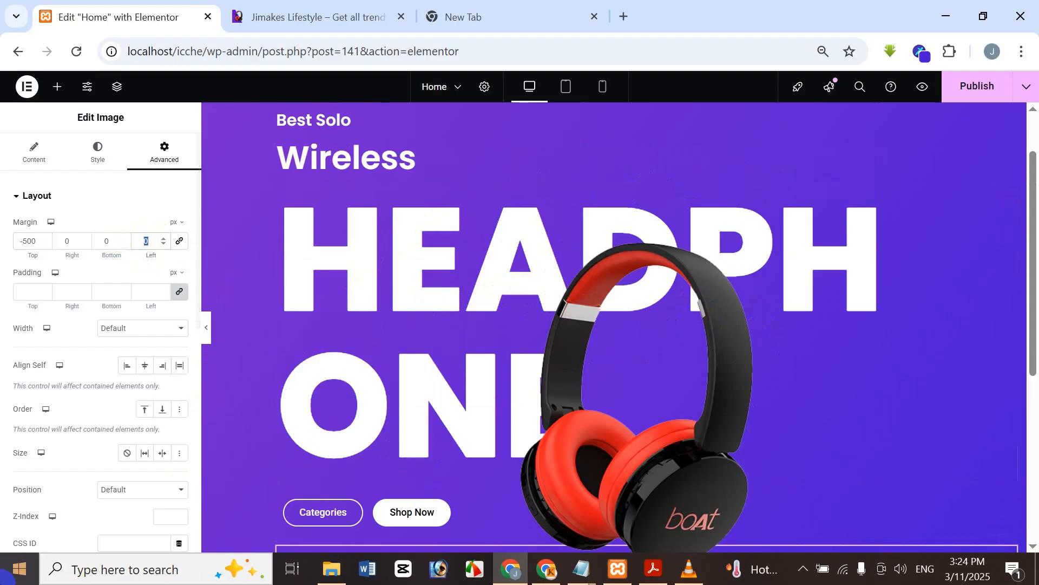
pyautogui.write('2')
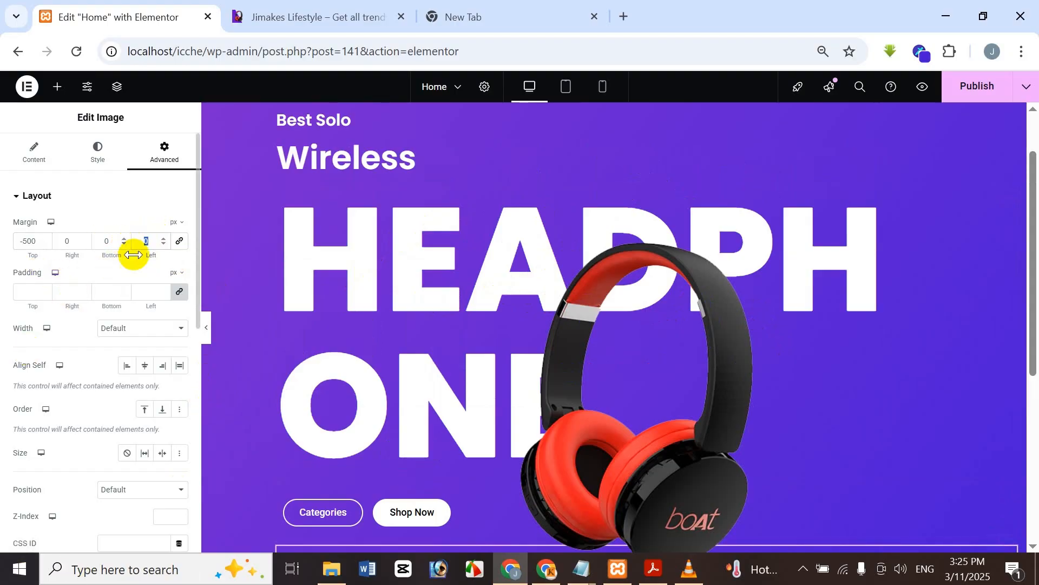
pyautogui.write('00')
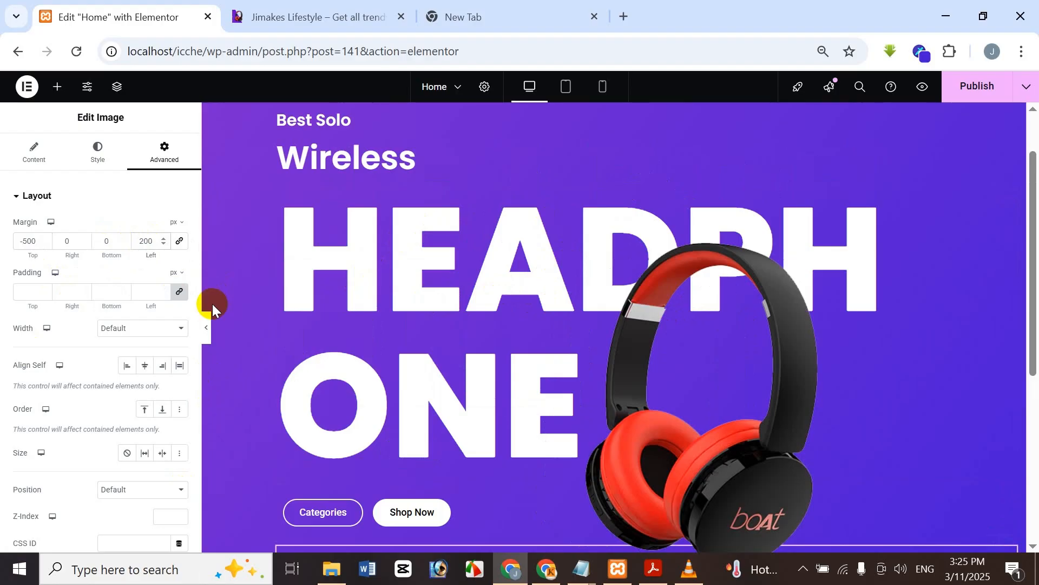
# Step: Compare the headphone image's position over the HEADPHONE heading with the reference site
pyautogui.click(362, 8)
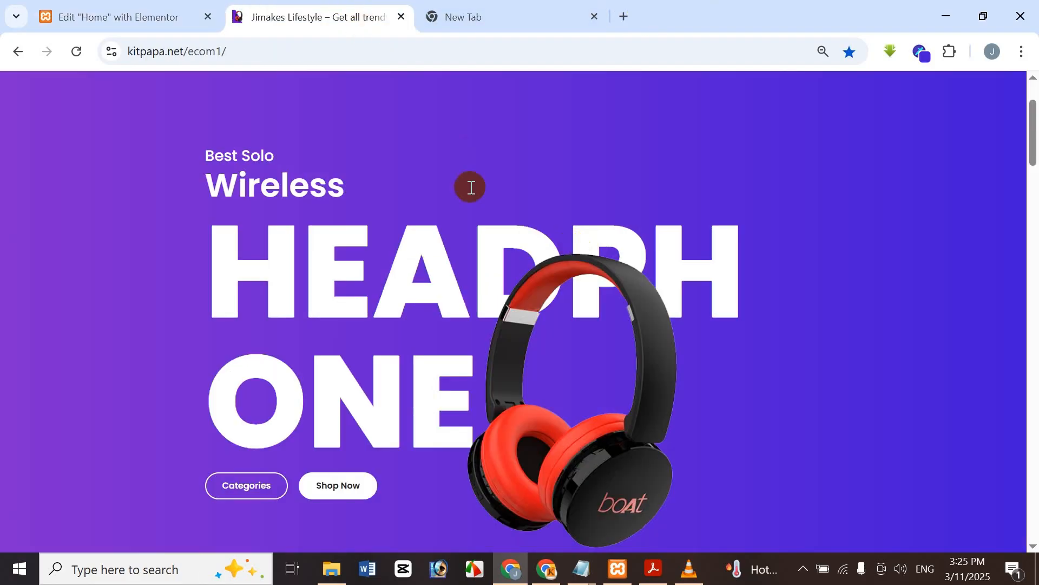
pyautogui.click(146, 13)
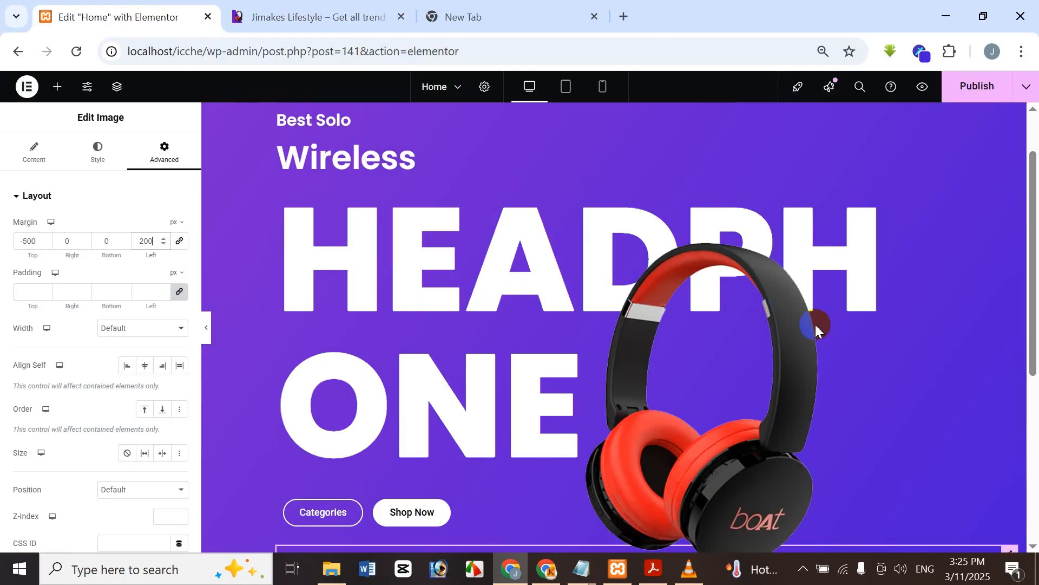
pyautogui.click(343, 11)
pyautogui.click(141, 11)
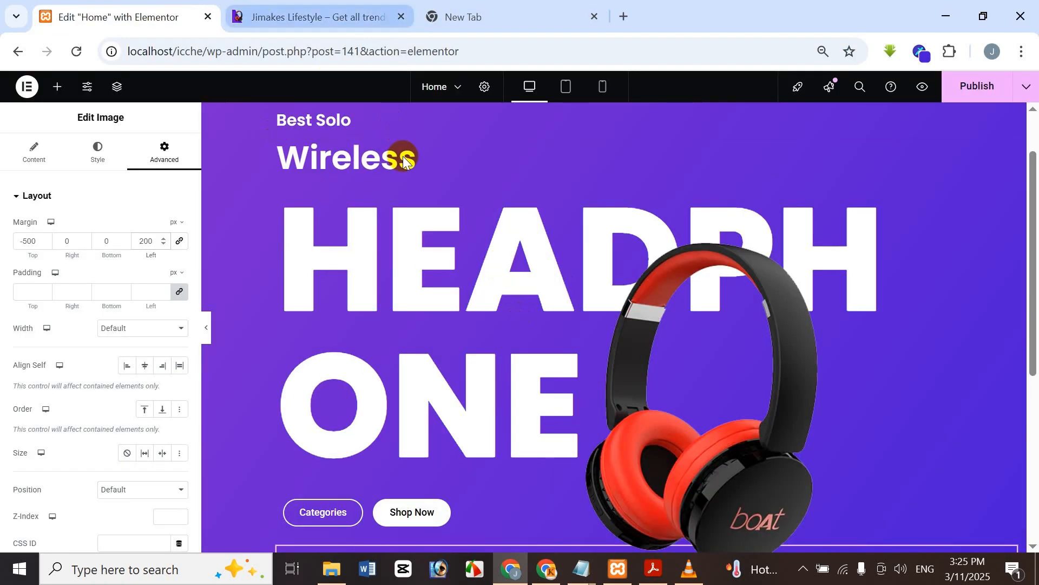
pyautogui.scroll(2, 403, 158)
pyautogui.scroll(-2, 554, 291)
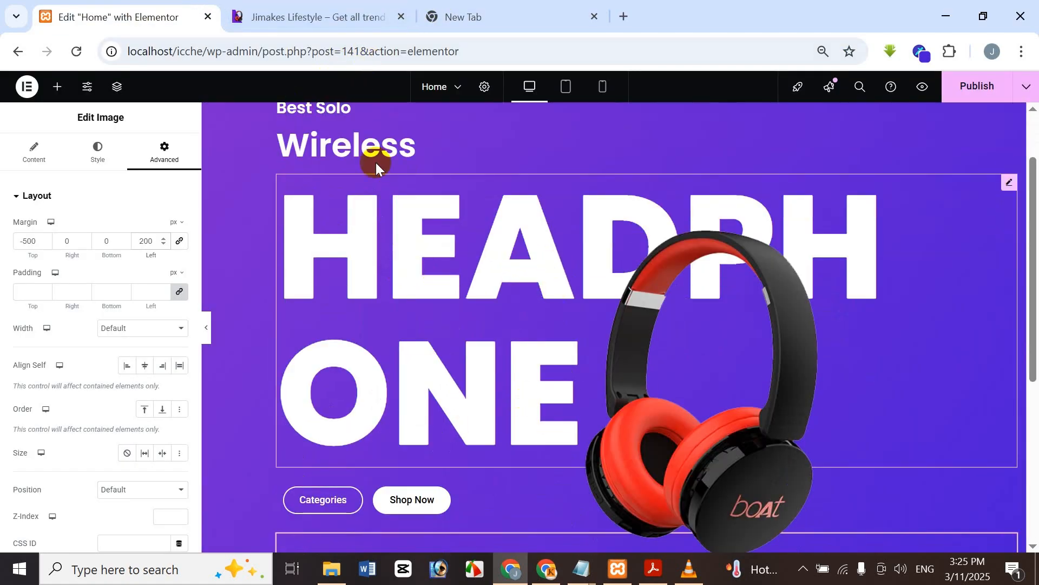
pyautogui.click(320, 7)
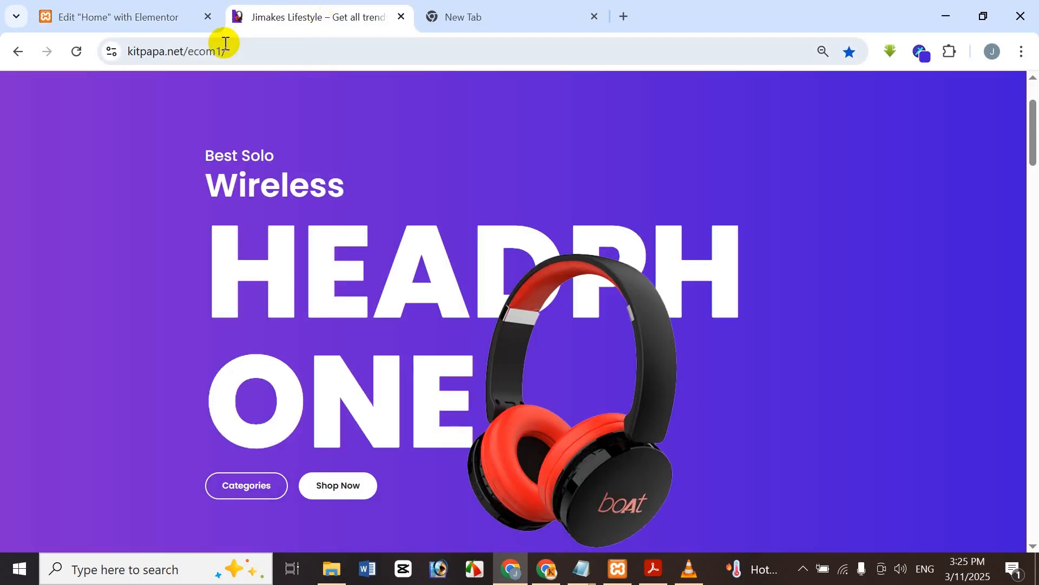
pyautogui.click(145, 8)
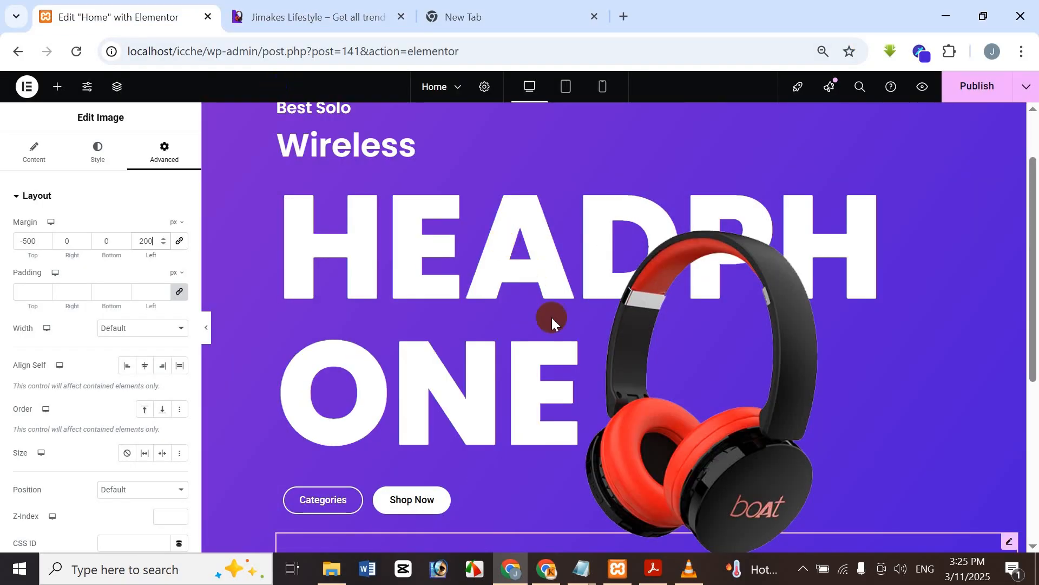
# Step: Show the page structure and rename the outermost container as Hero Banner
pyautogui.click(116, 88)
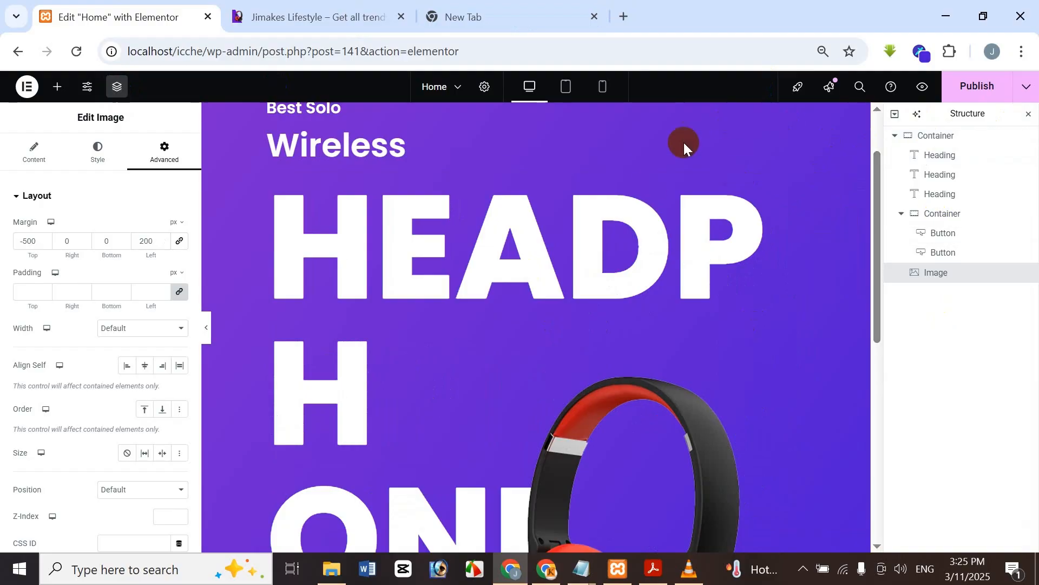
pyautogui.scroll(-3, 712, 319)
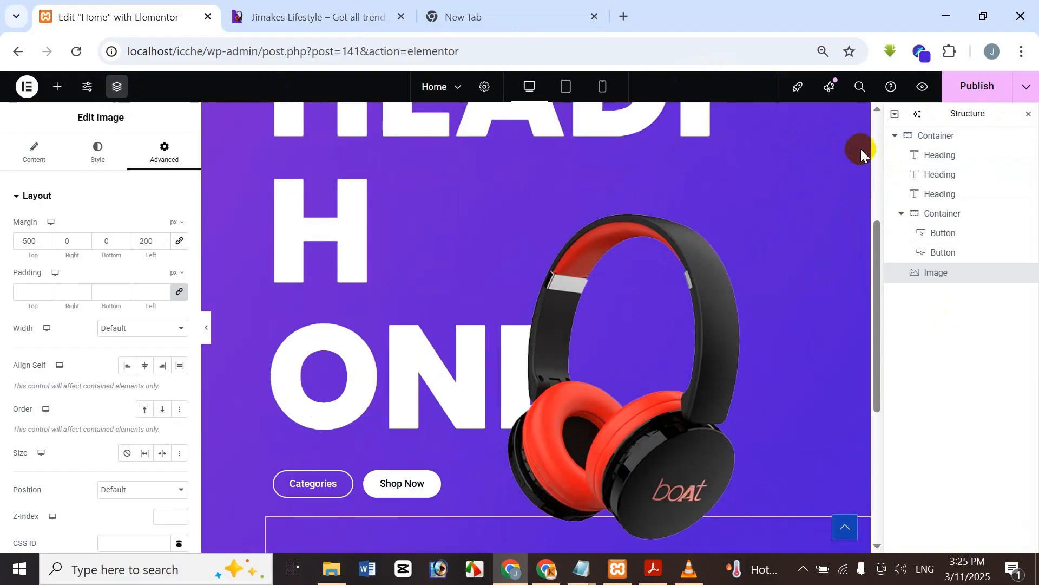
pyautogui.doubleClick(942, 139)
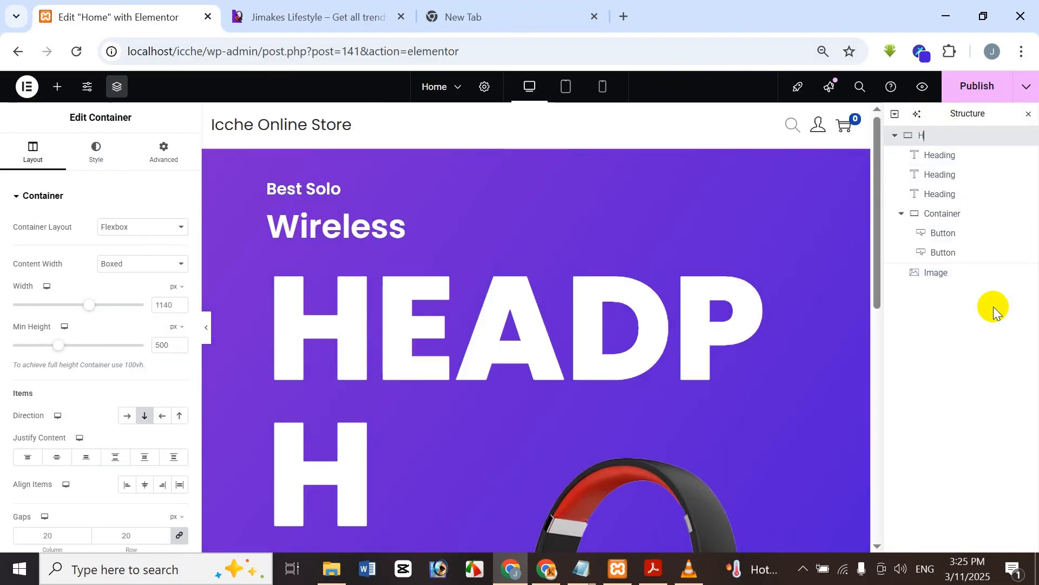
pyautogui.write('Hero Banne')
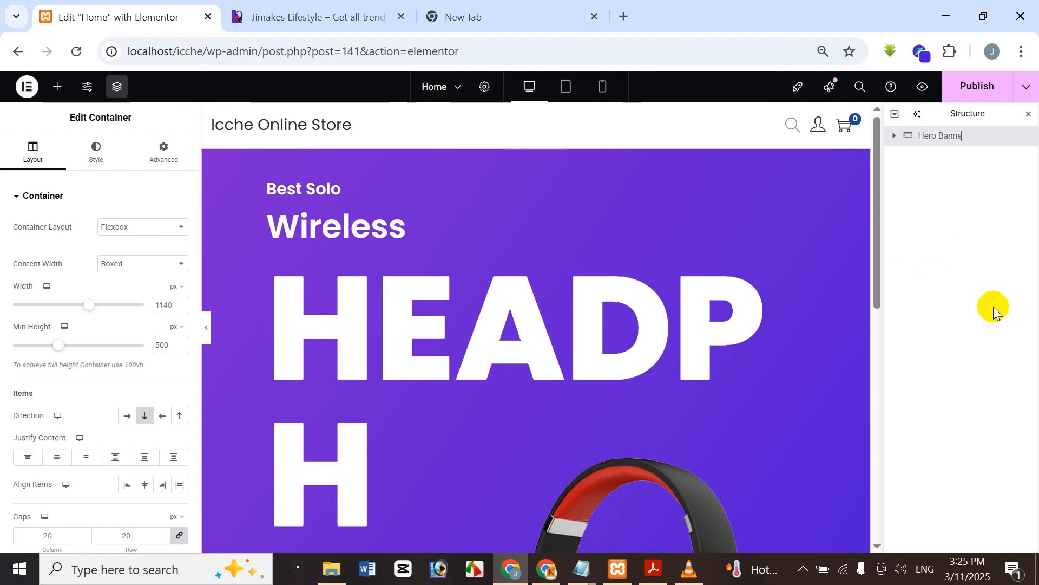
pyautogui.write('r')
pyautogui.press('Return')
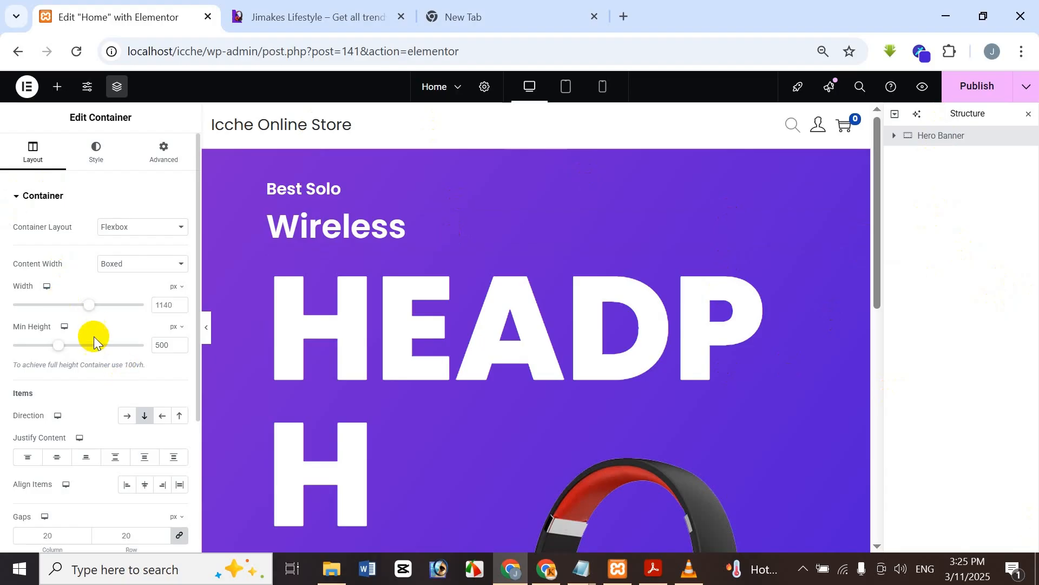
pyautogui.scroll(-2, 130, 334)
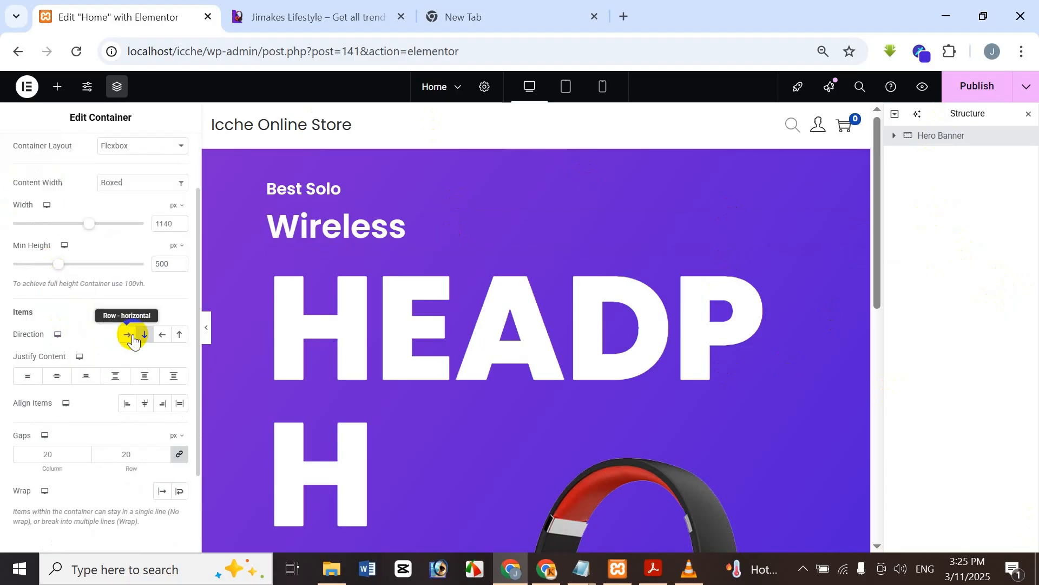
# Step: Change the Hero Banner container's minimum height to 100 vh
pyautogui.scroll(2, 37, 268)
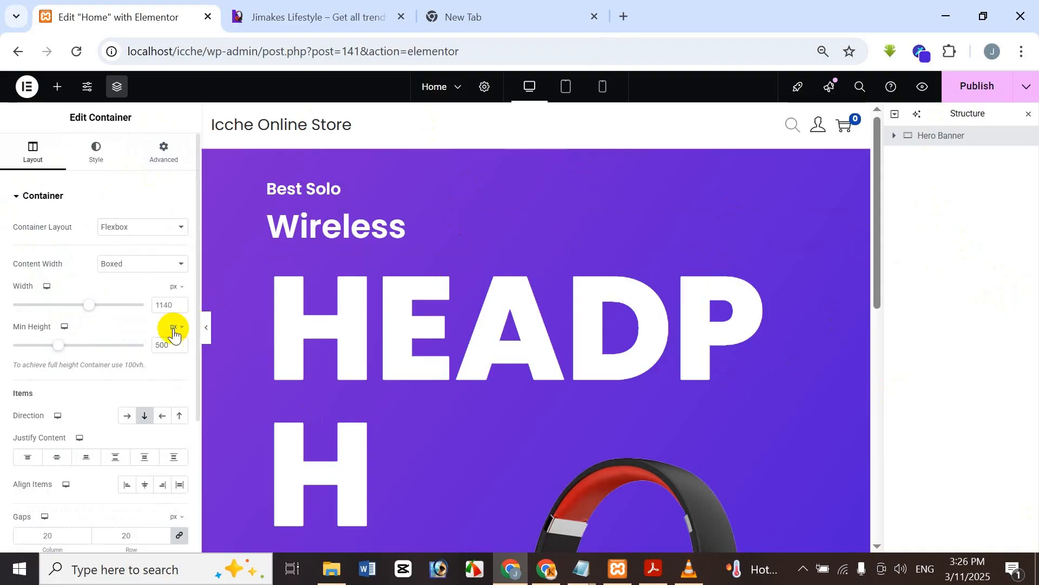
pyautogui.moveTo(169, 342); pyautogui.dragTo(152, 342)
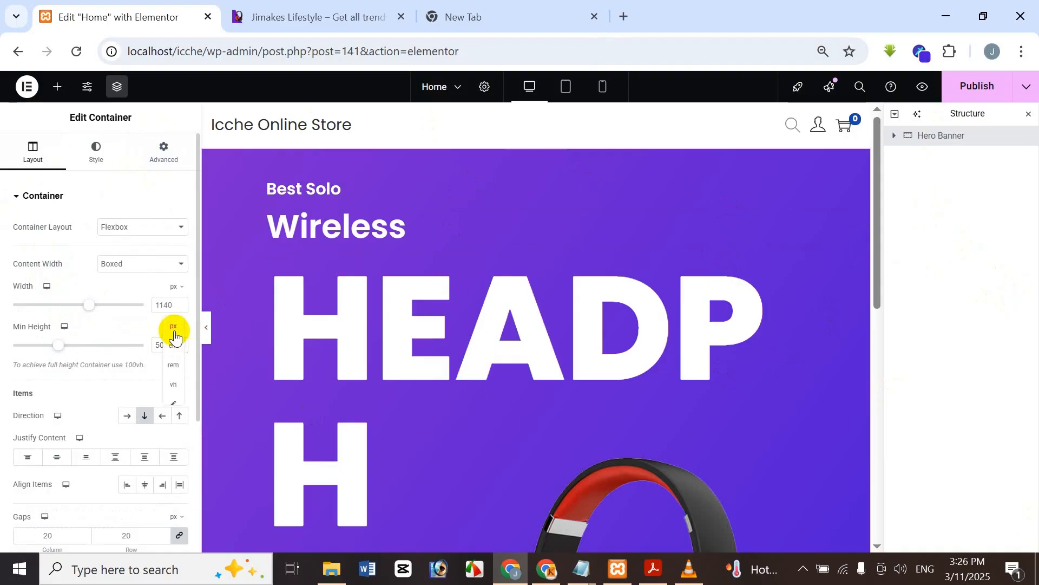
pyautogui.click(175, 384)
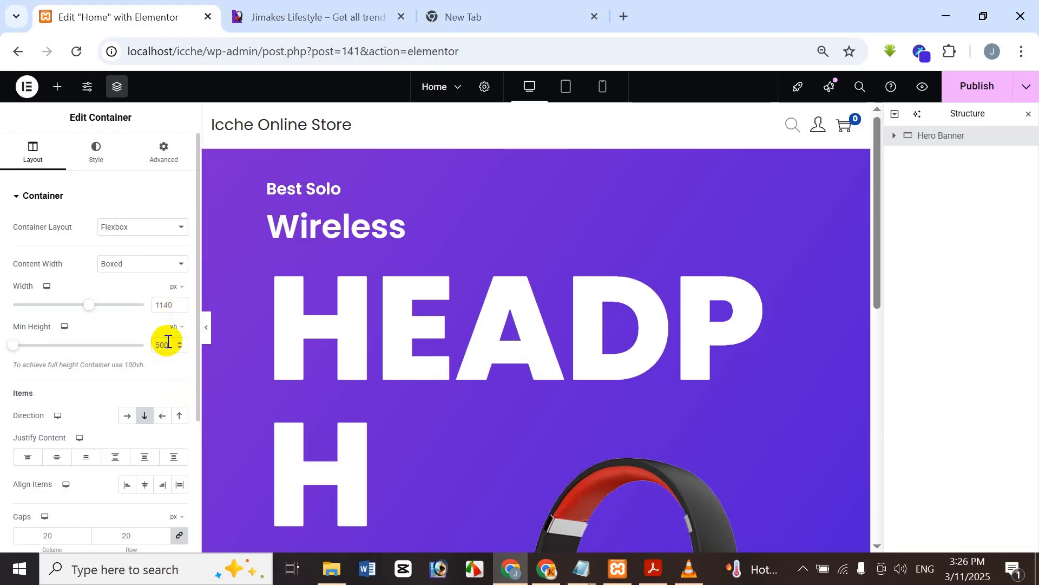
pyautogui.doubleClick(165, 345)
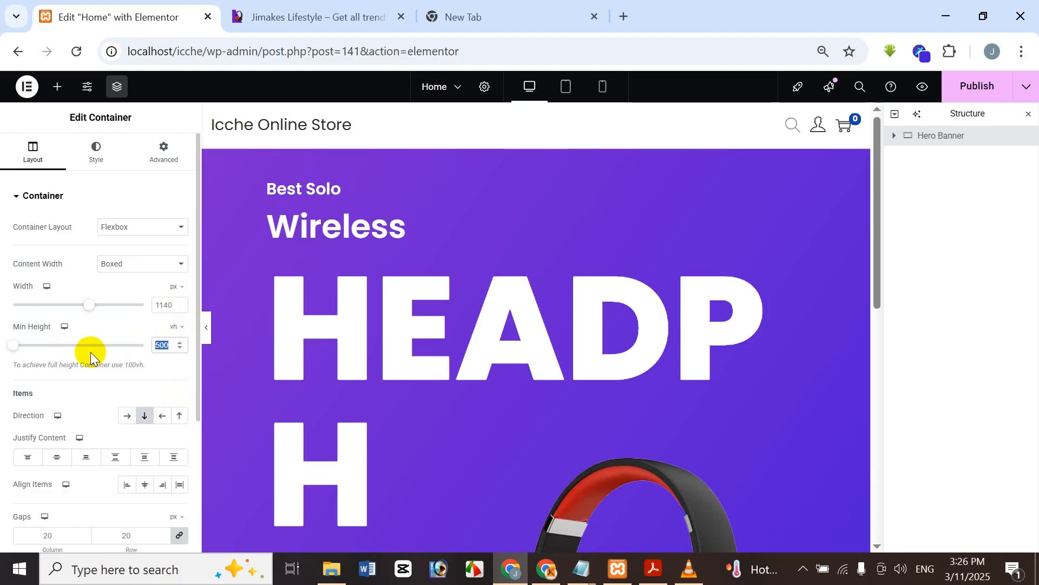
pyautogui.write('1')
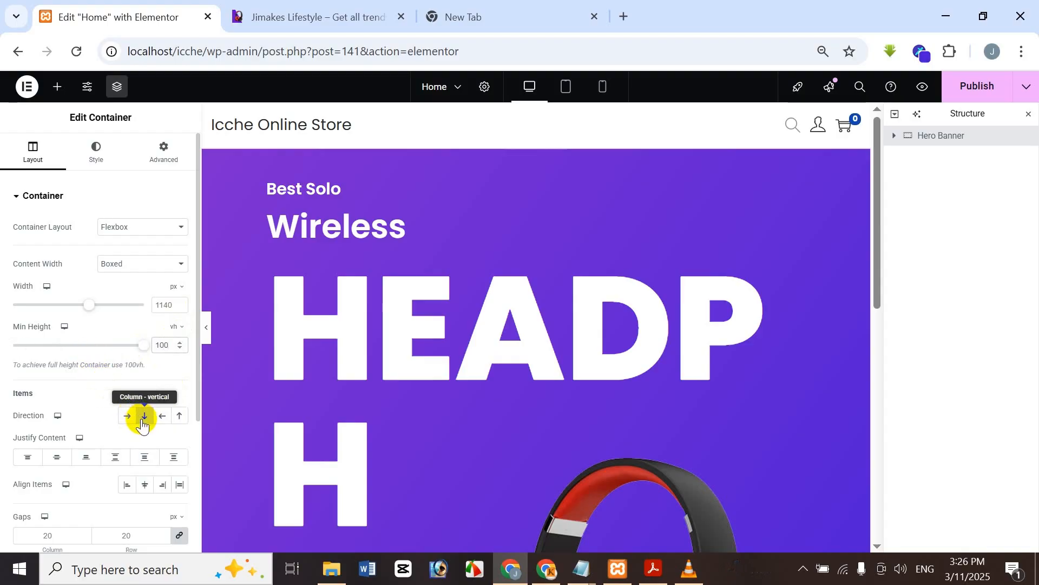
# Step: Set the Hero Banner container's Justify Content to Center, keeping its column direction
pyautogui.scroll(-2, 92, 409)
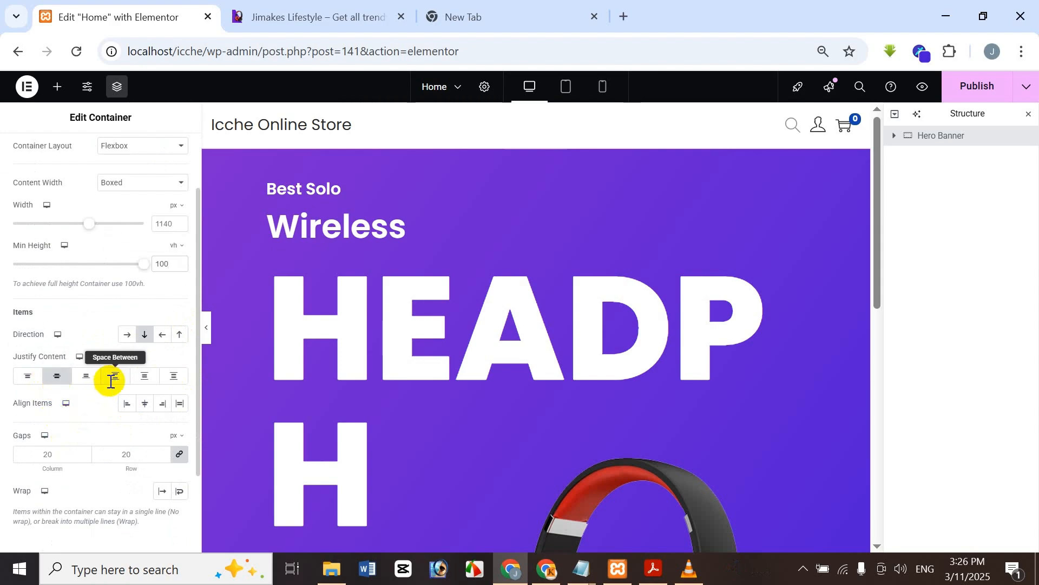
pyautogui.scroll(-2, 108, 380)
pyautogui.scroll(4, 110, 382)
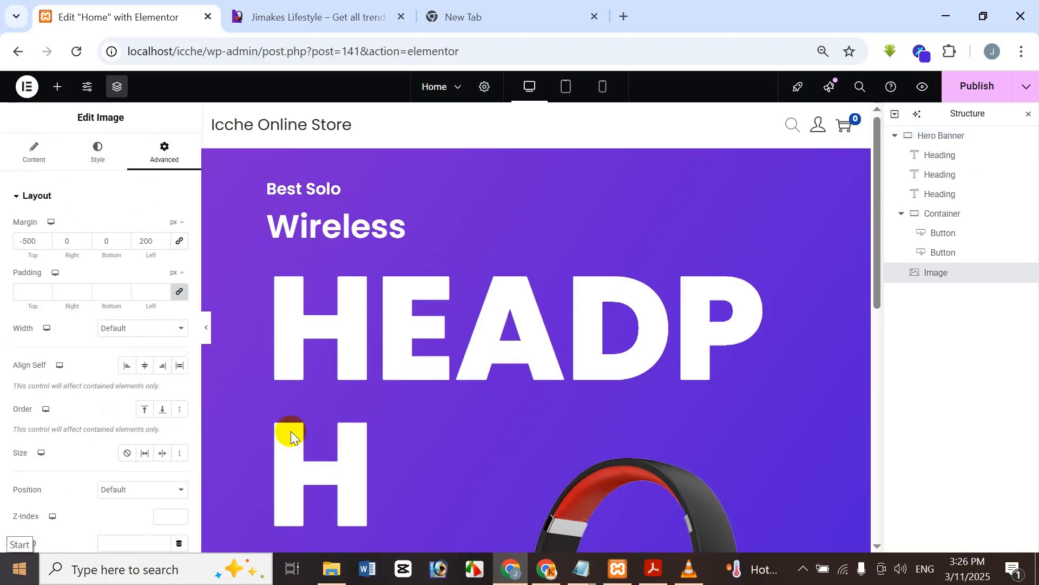
# Step: Close the page structure and check the hero banner's full layout in the editor against the reference site
pyautogui.click(394, 269)
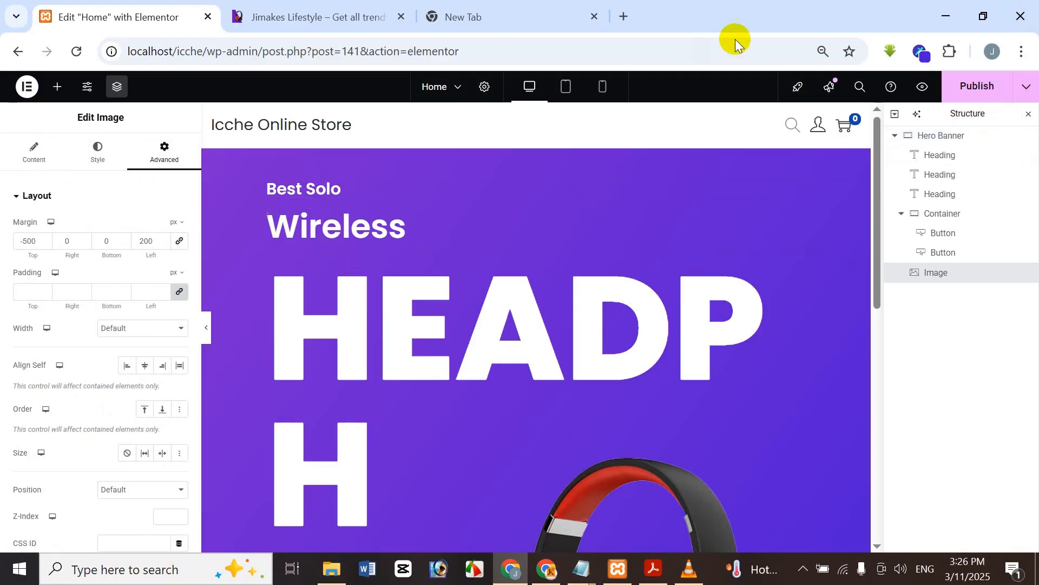
pyautogui.click(1030, 117)
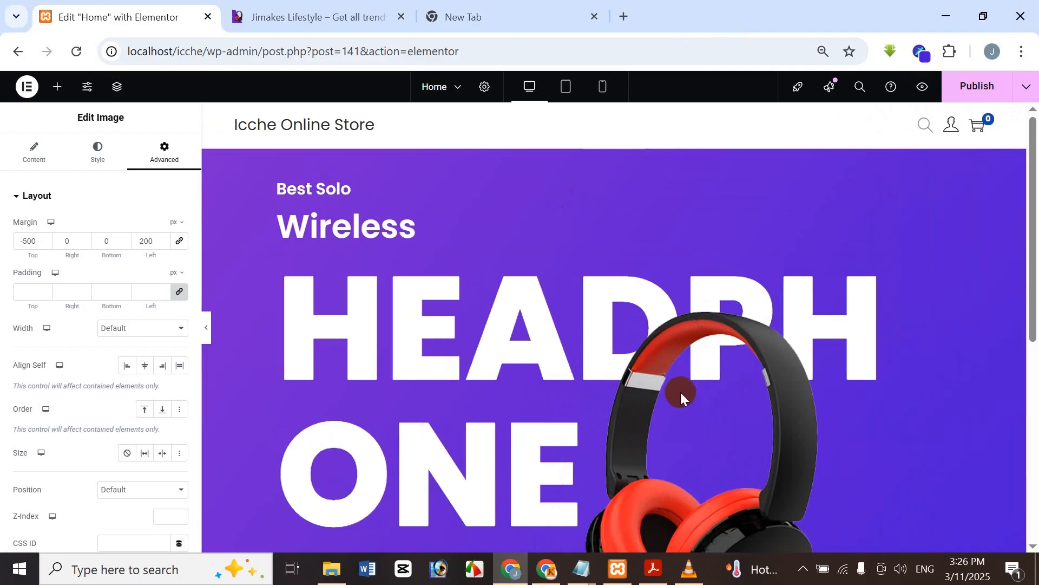
pyautogui.scroll(-4, 680, 391)
pyautogui.scroll(-1, 596, 279)
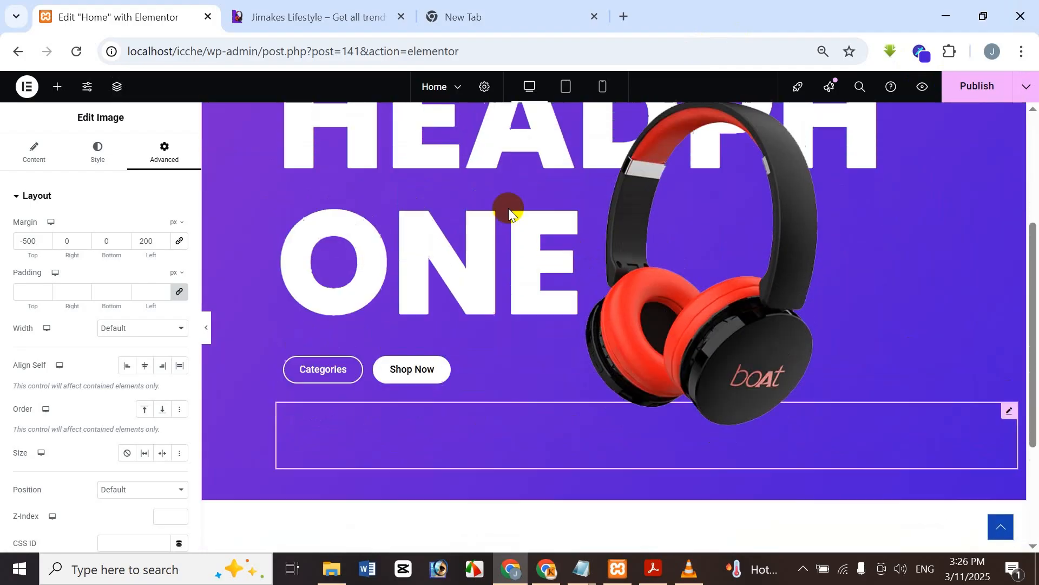
pyautogui.scroll(1, 508, 207)
pyautogui.click(303, 17)
pyautogui.click(179, 25)
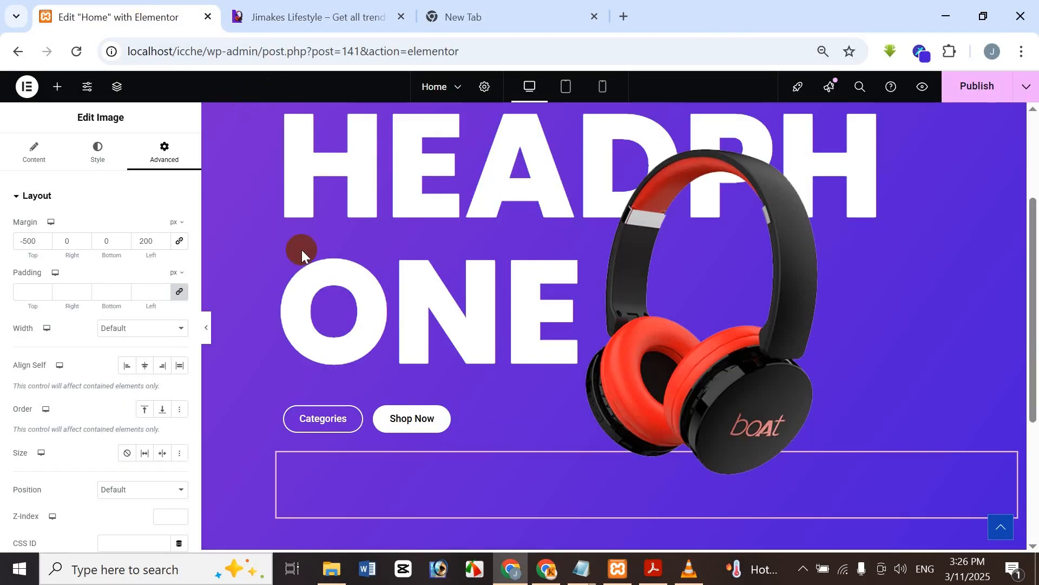
pyautogui.scroll(3, 508, 255)
pyautogui.scroll(-2, 579, 179)
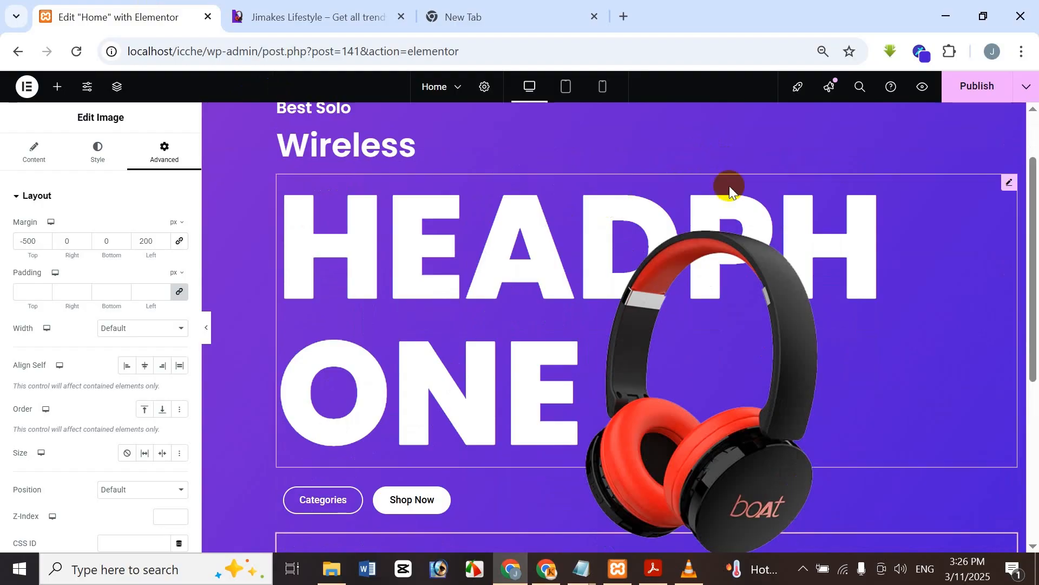
# Step: Publish the Home page and open its preview
pyautogui.click(960, 91)
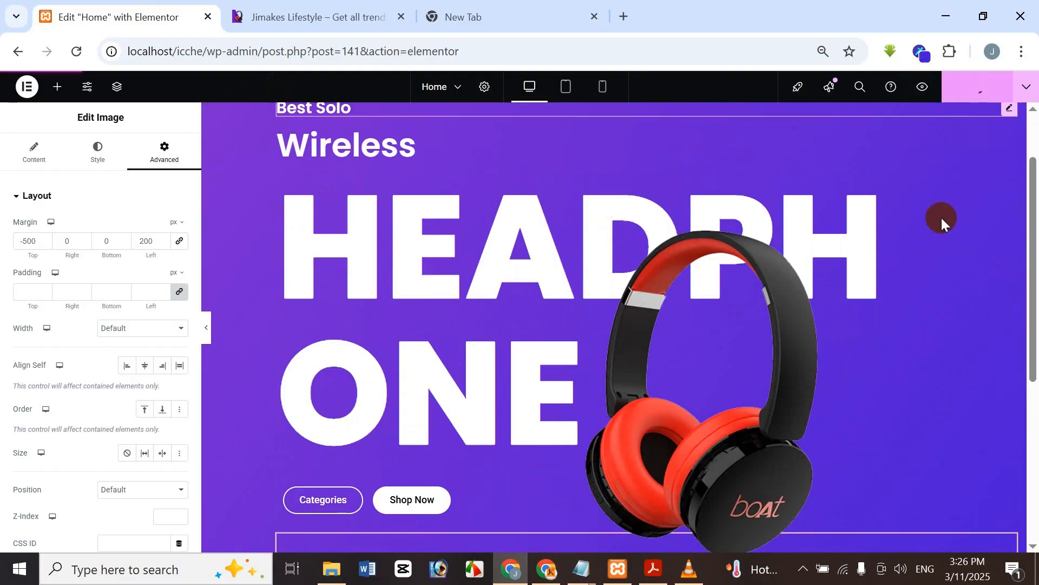
pyautogui.click(1025, 93)
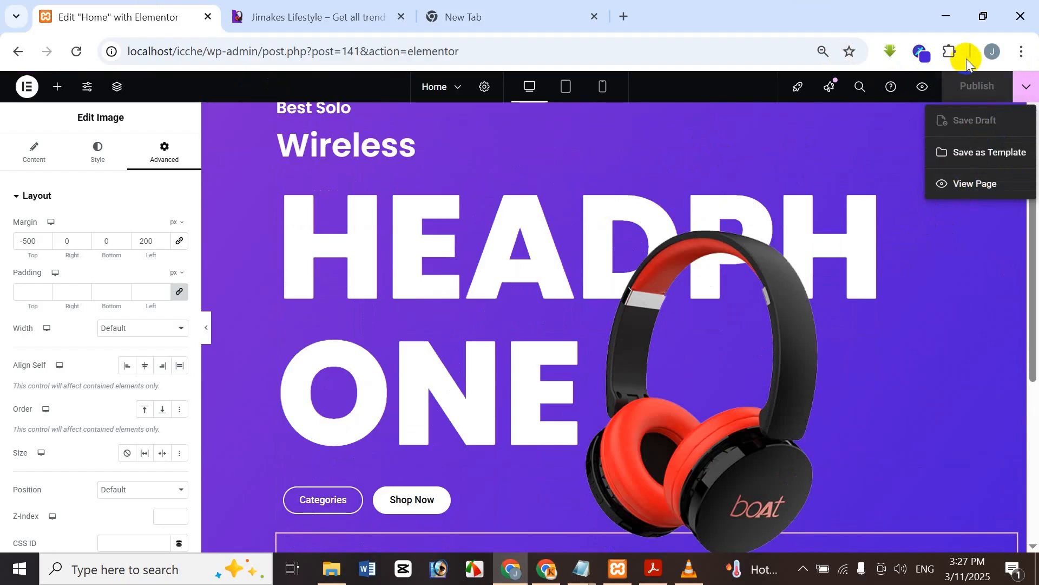
pyautogui.click(918, 87)
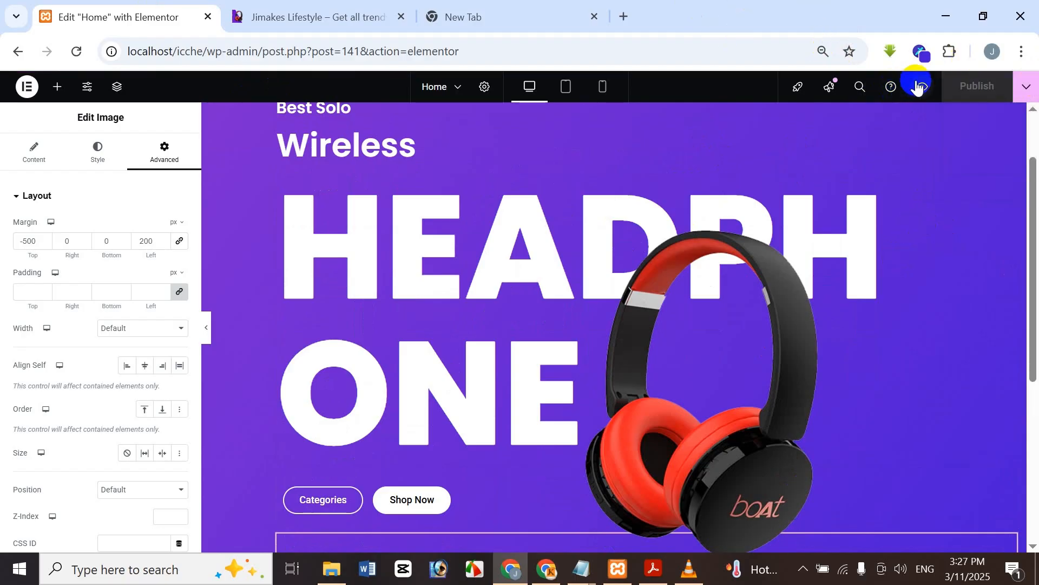
pyautogui.click(919, 86)
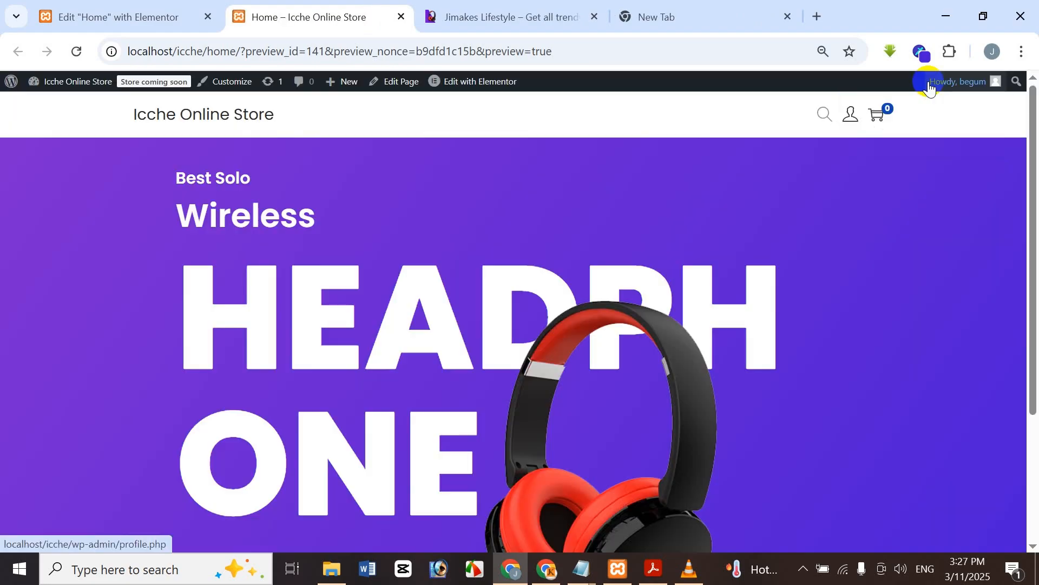
# Step: Compare the previewed hero banner with the Jimakes reference site, and switch to the tutorial title PDF in Adobe Acrobat
pyautogui.scroll(-3, 972, 278)
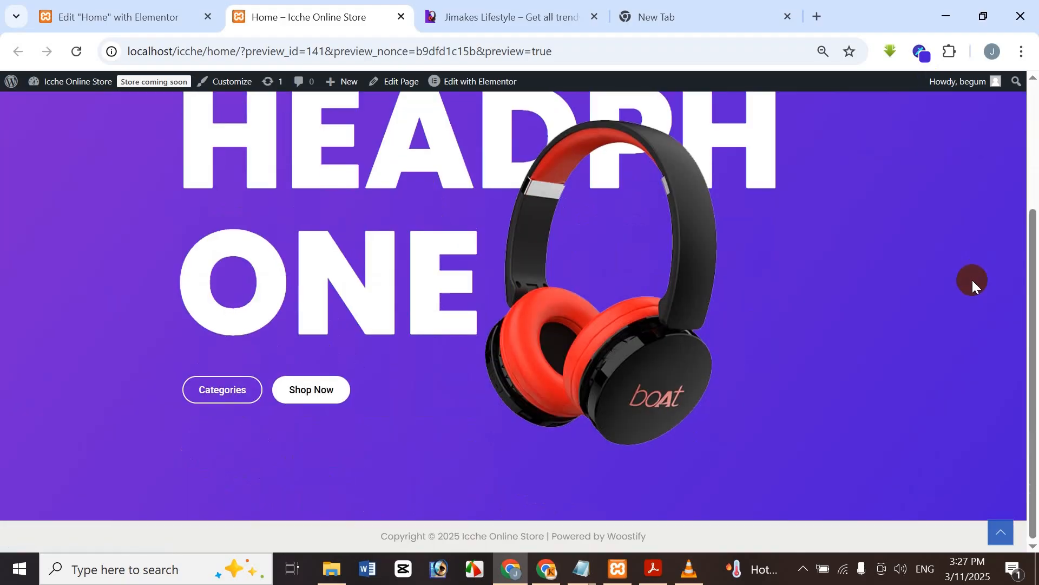
pyautogui.scroll(2, 972, 278)
pyautogui.moveTo(1034, 239); pyautogui.dragTo(1035, 188)
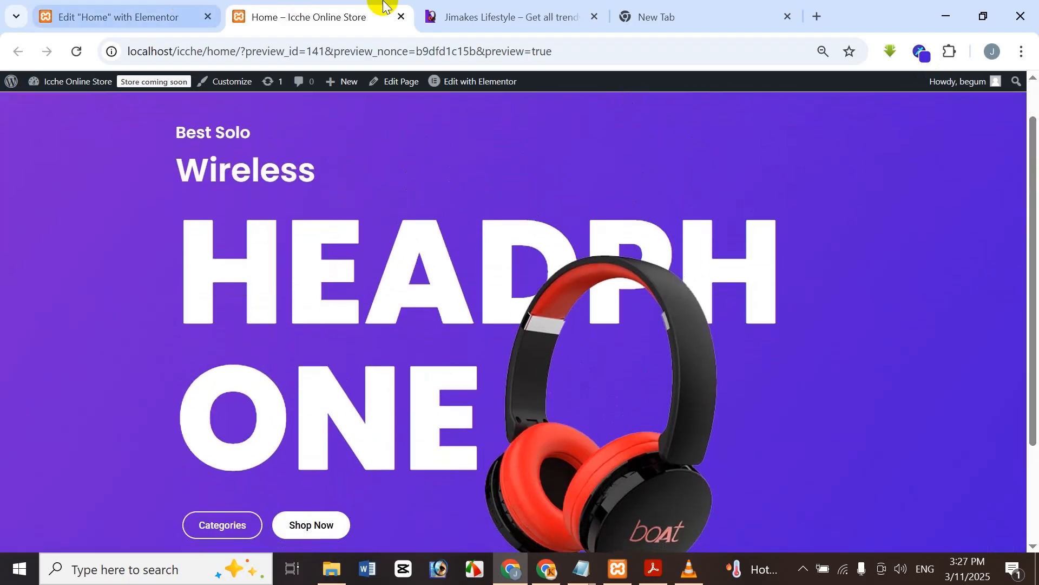
pyautogui.click(488, 17)
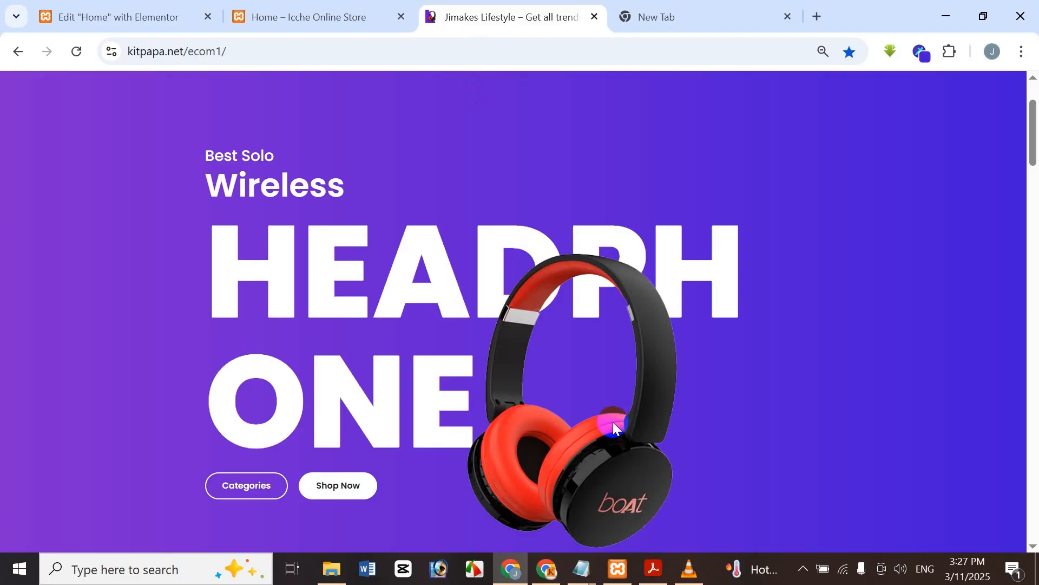
pyautogui.click(330, 14)
pyautogui.moveTo(1035, 195); pyautogui.dragTo(1035, 215)
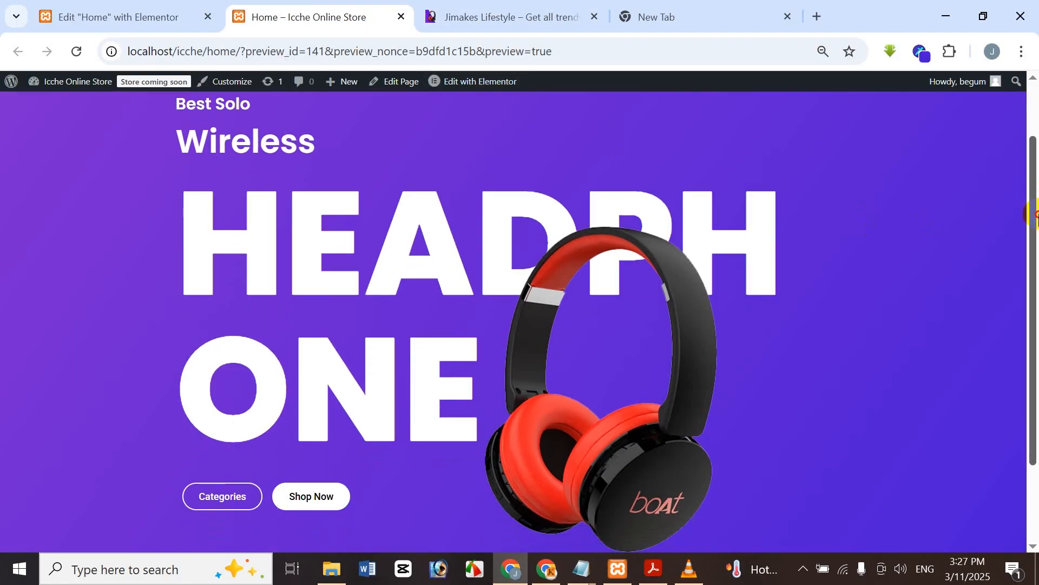
pyautogui.click(457, 8)
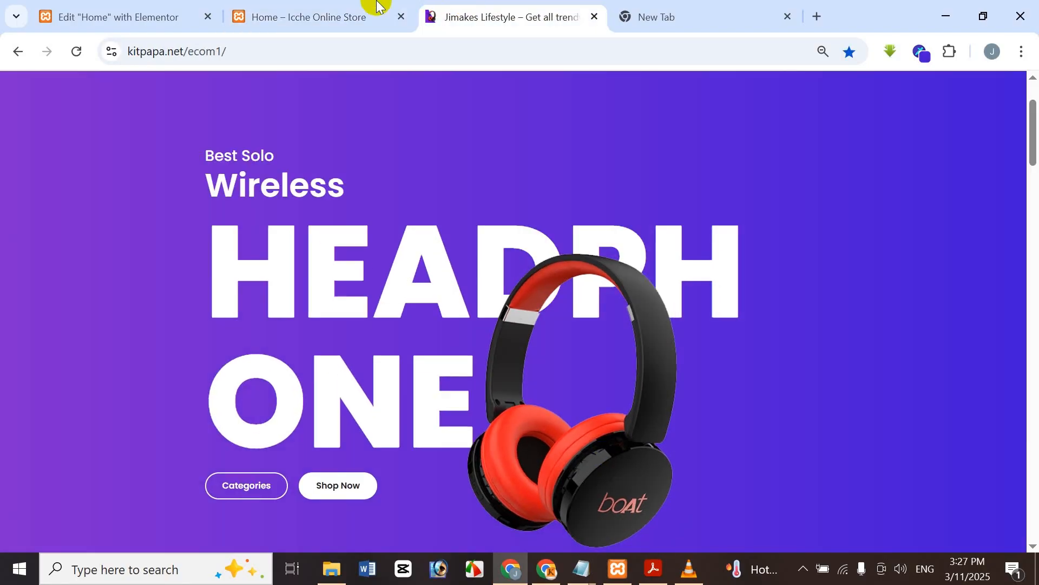
pyautogui.click(318, 5)
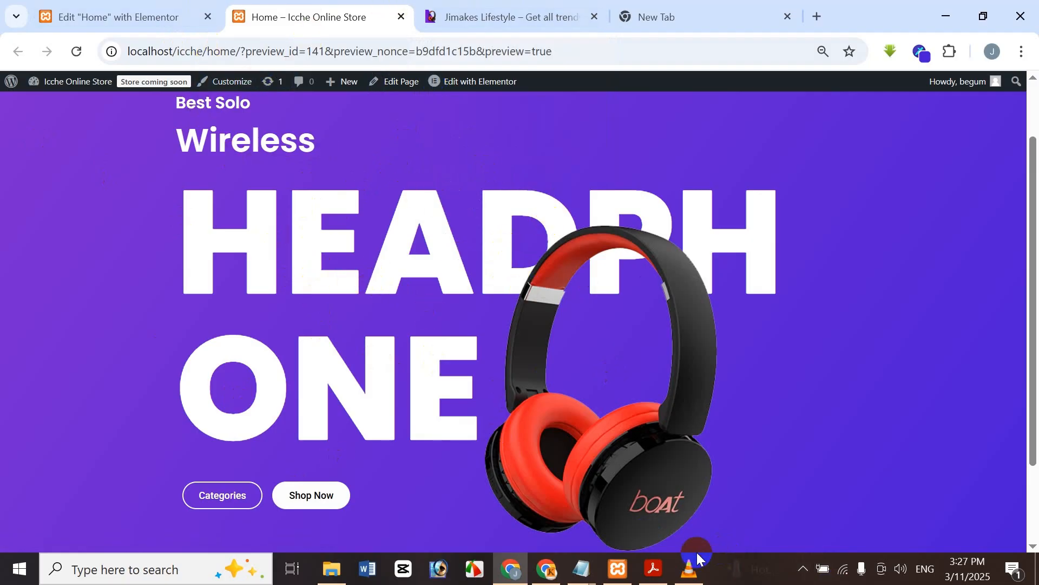
pyautogui.click(656, 578)
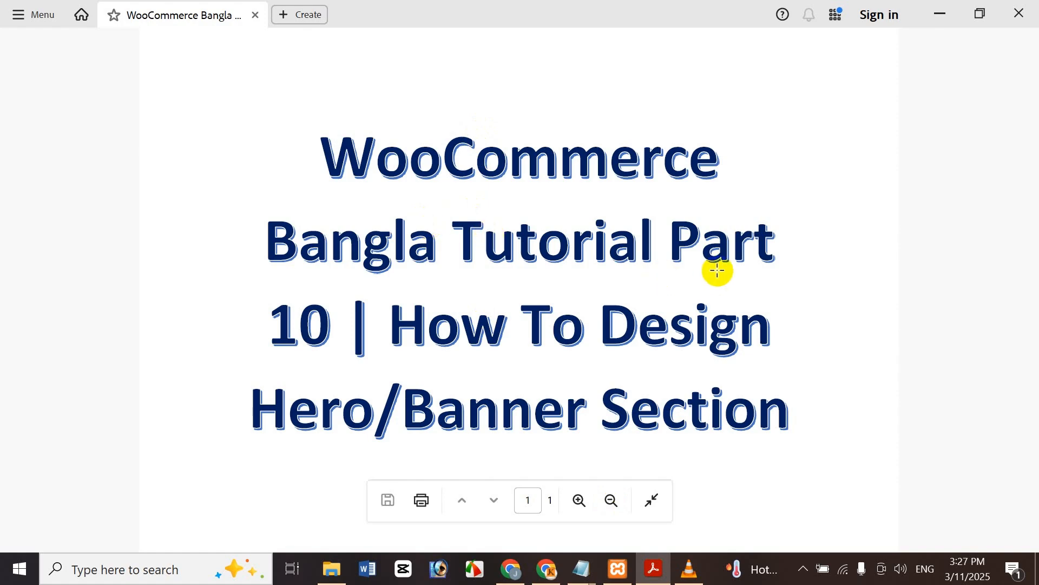